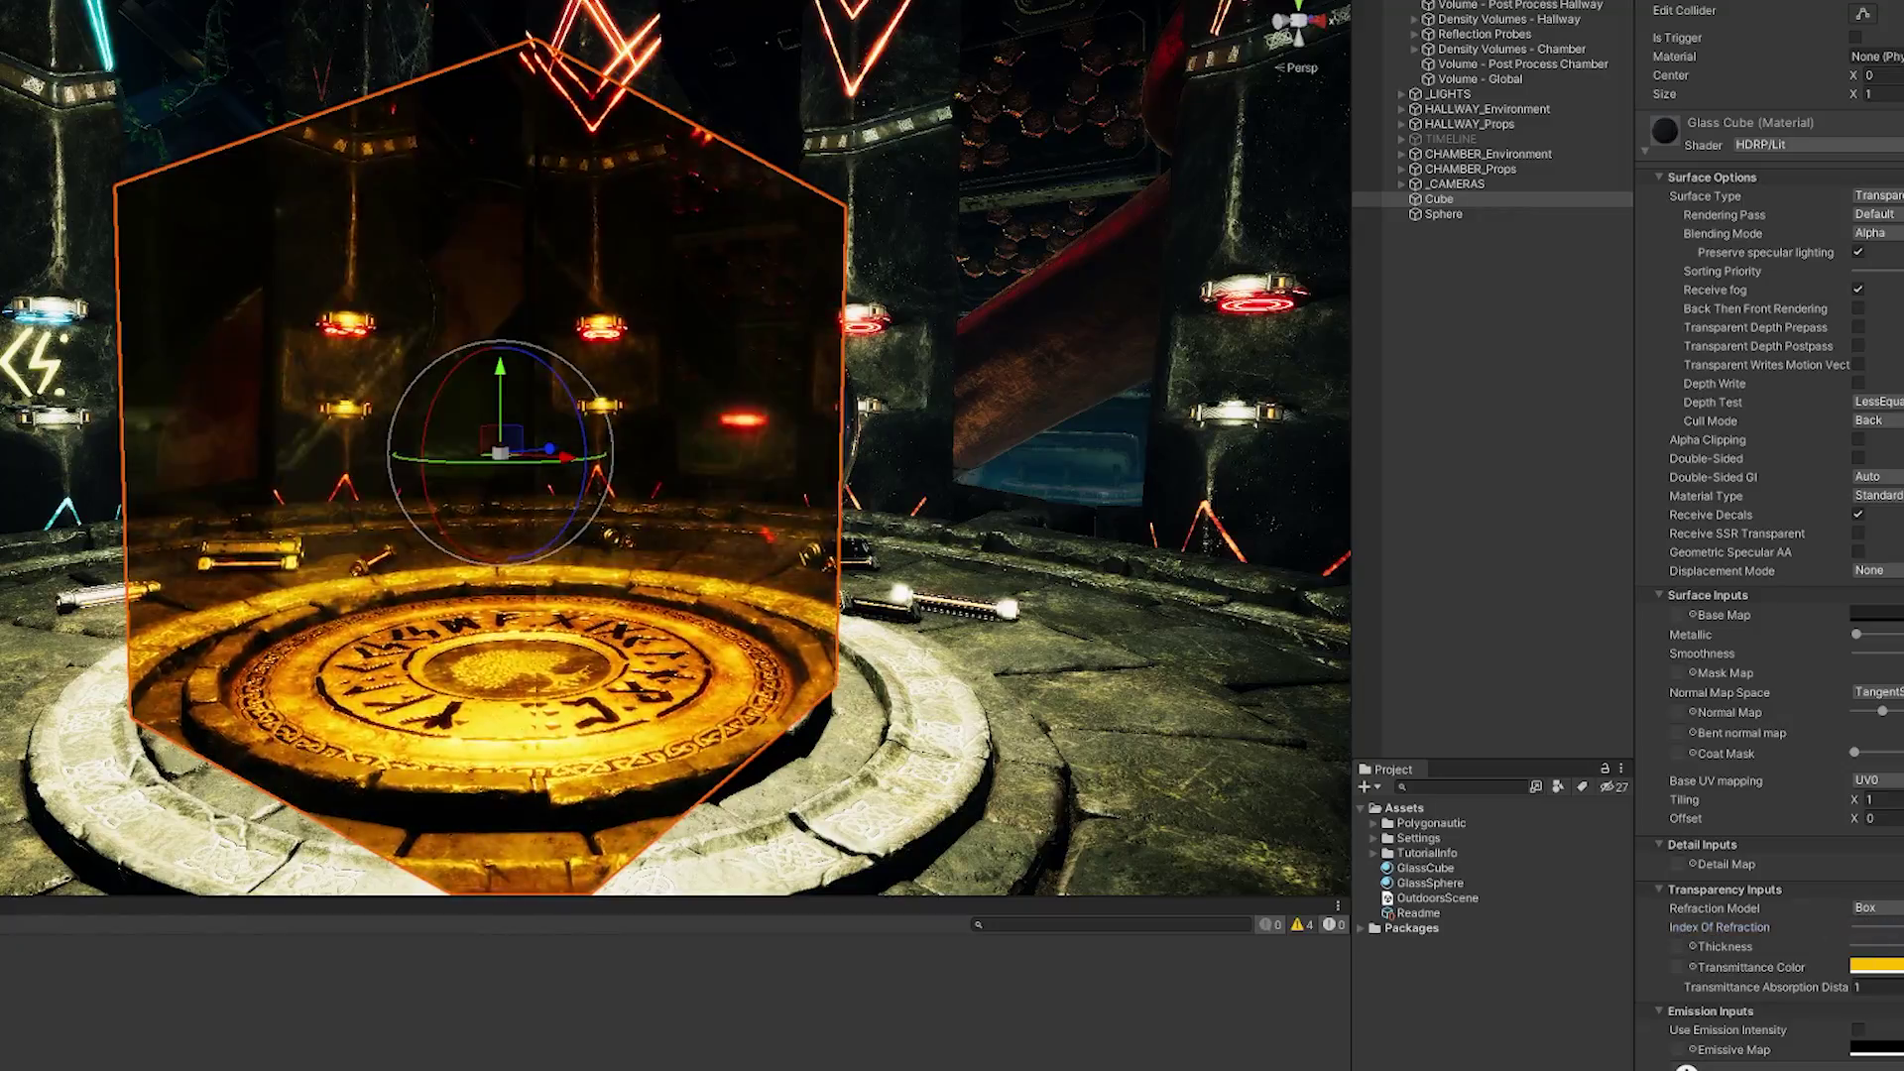
- Set the Glass Cube material's Transmittance Color to white to remove its orange tint
alt+drag(595, 447, 712, 447)
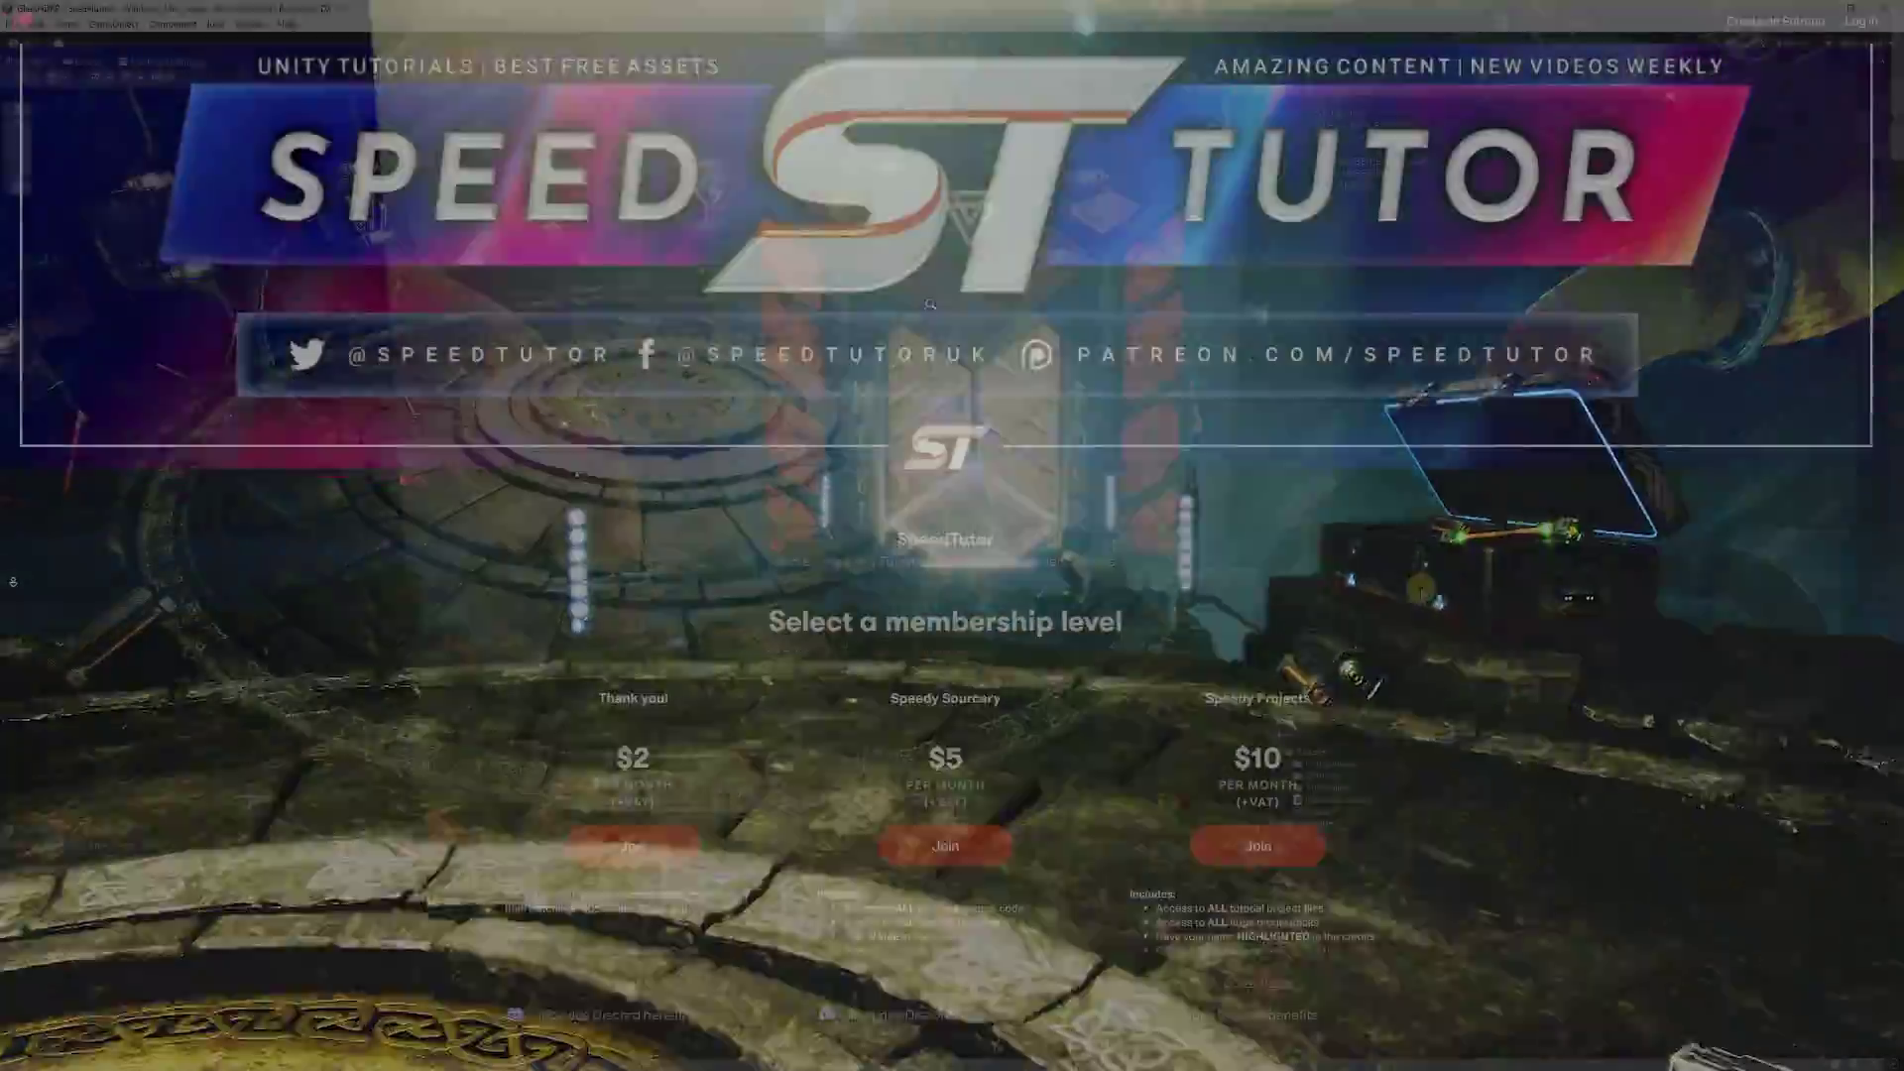
scroll(12, 586, down, 2)
scroll(12, 586, down, 10)
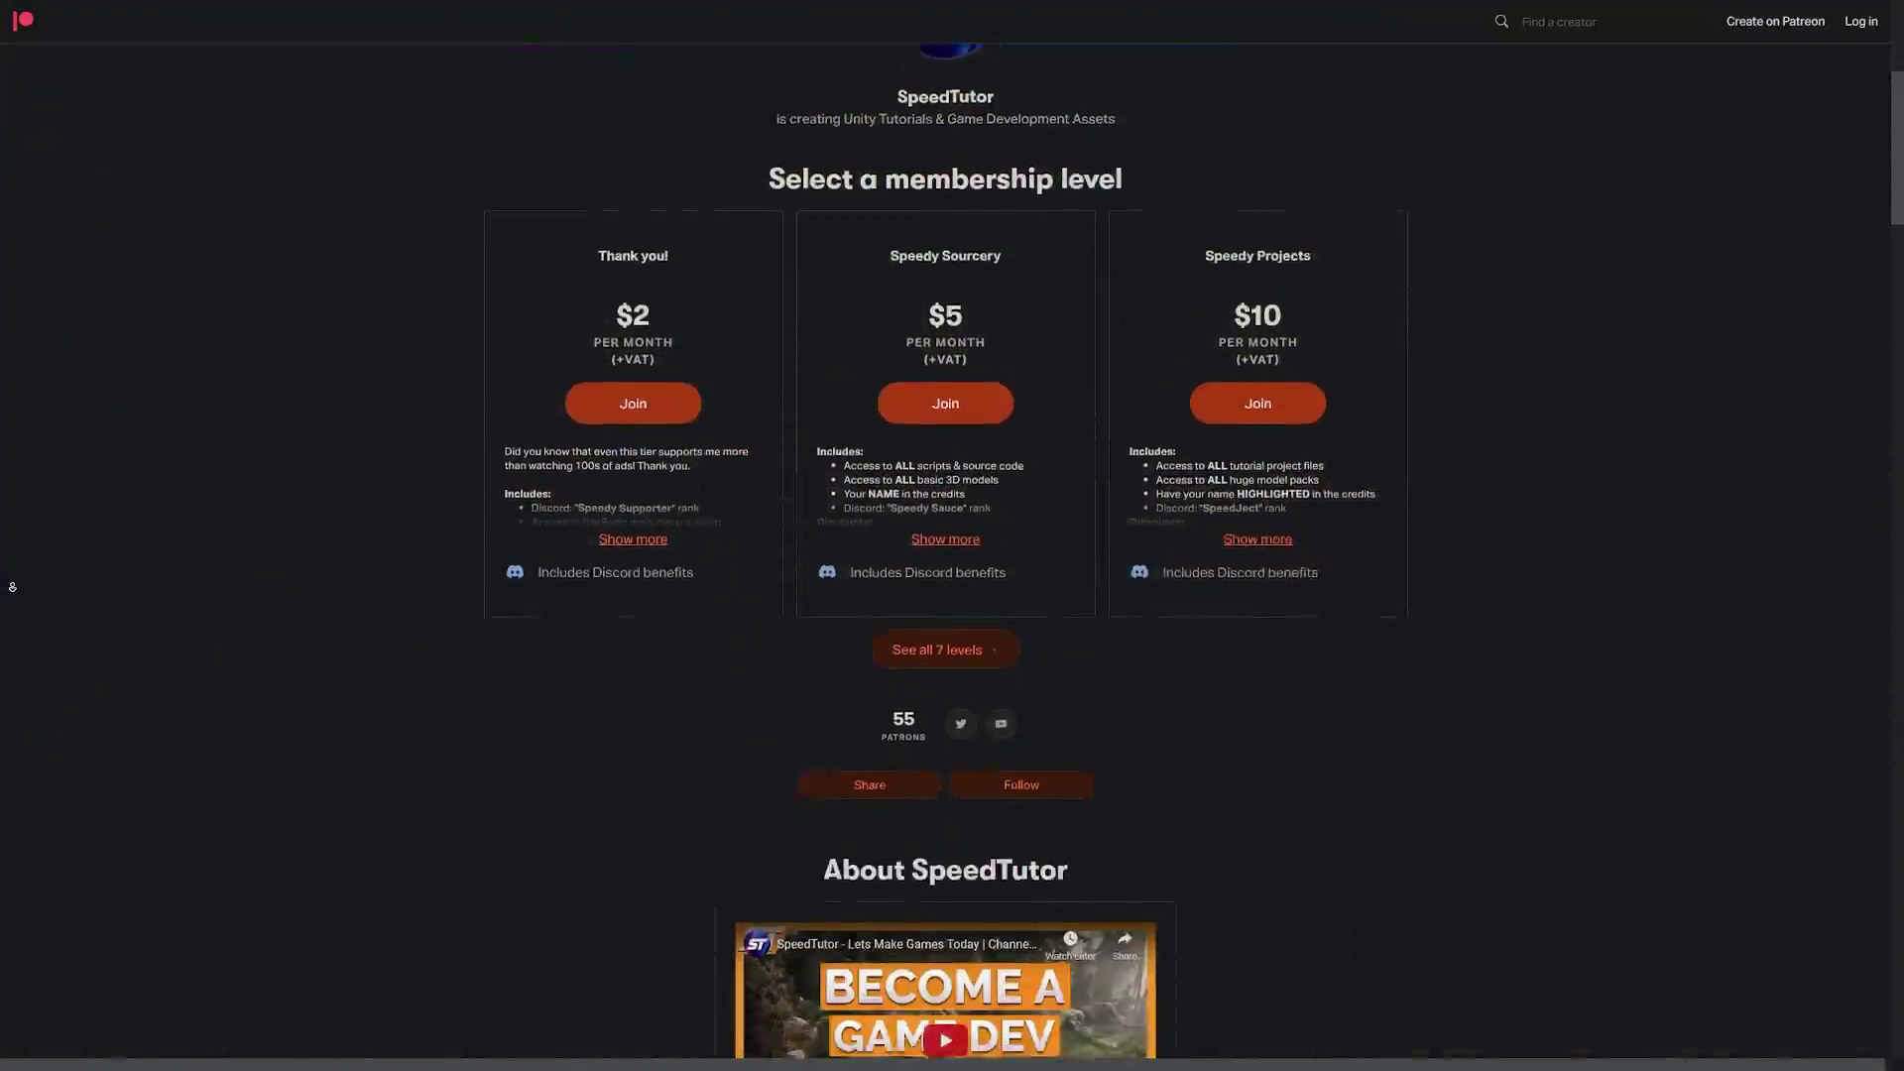
scroll(12, 586, down, 13)
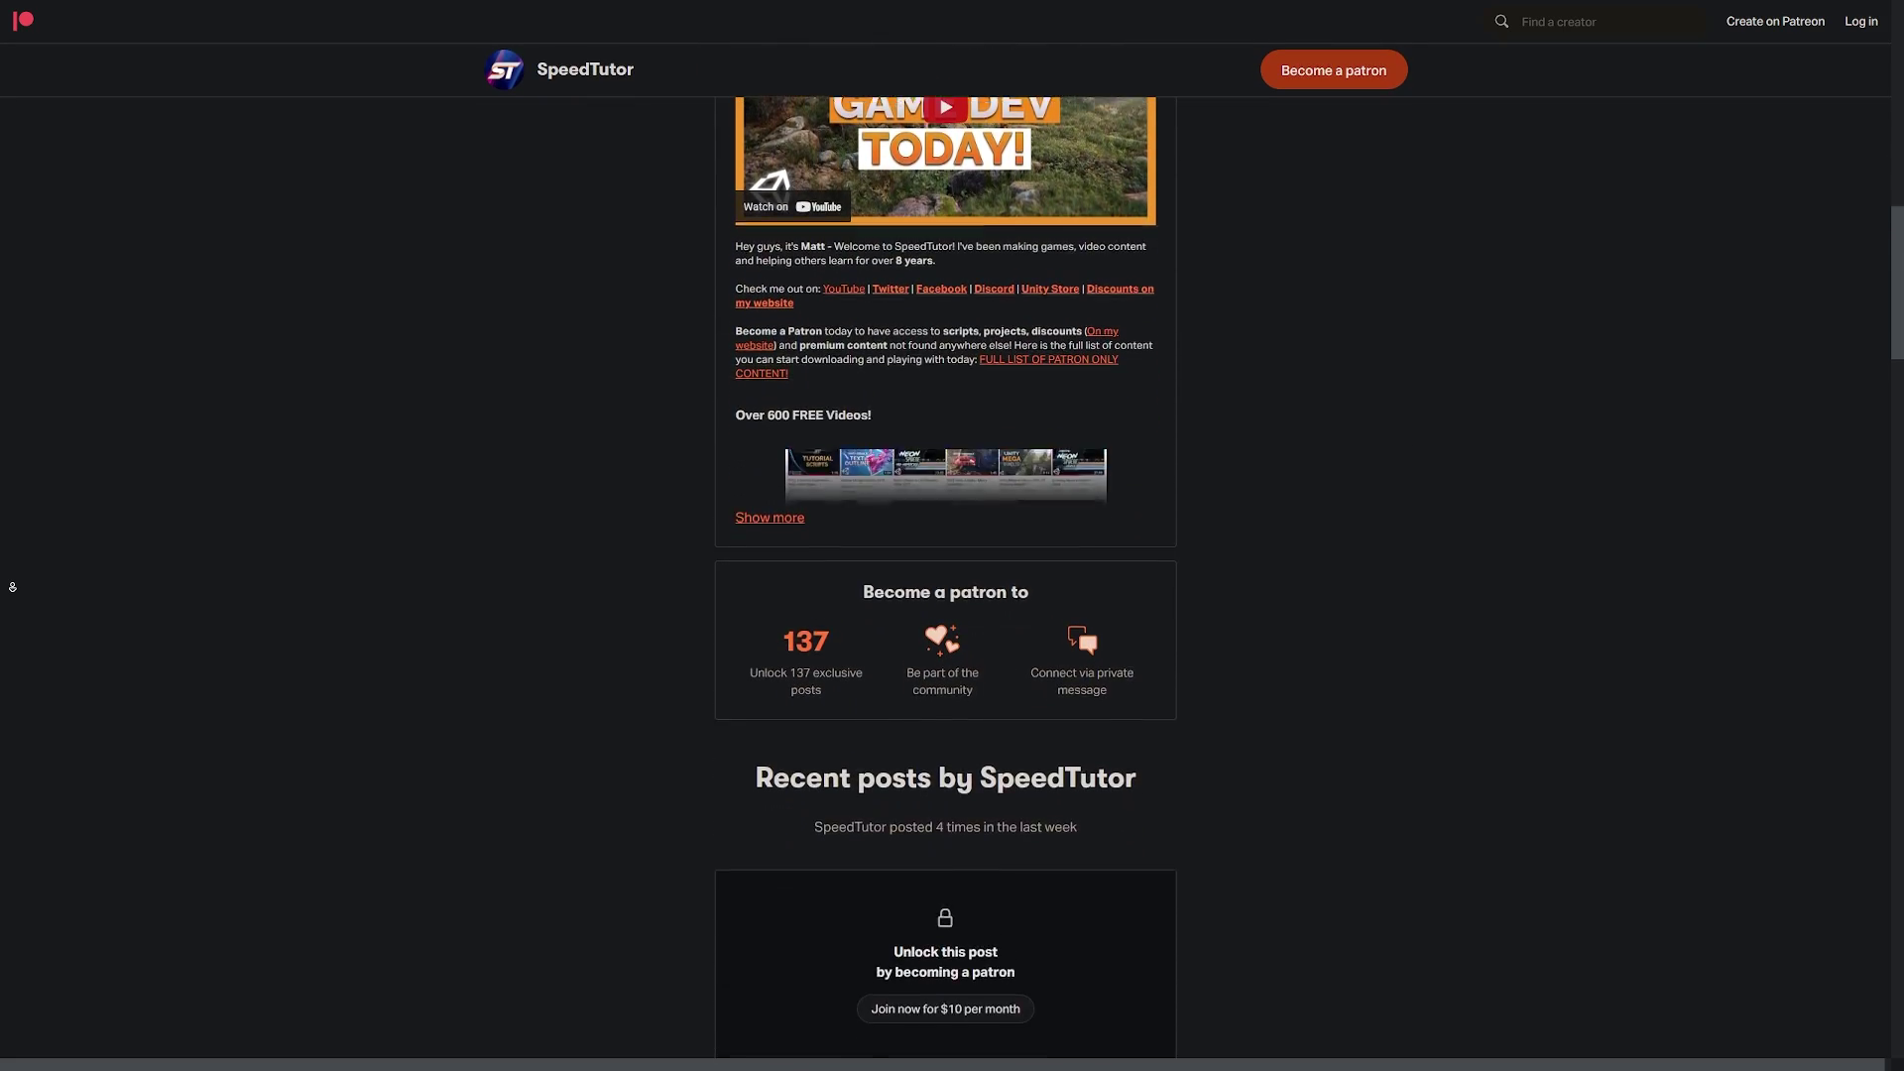
scroll(12, 586, down, 9)
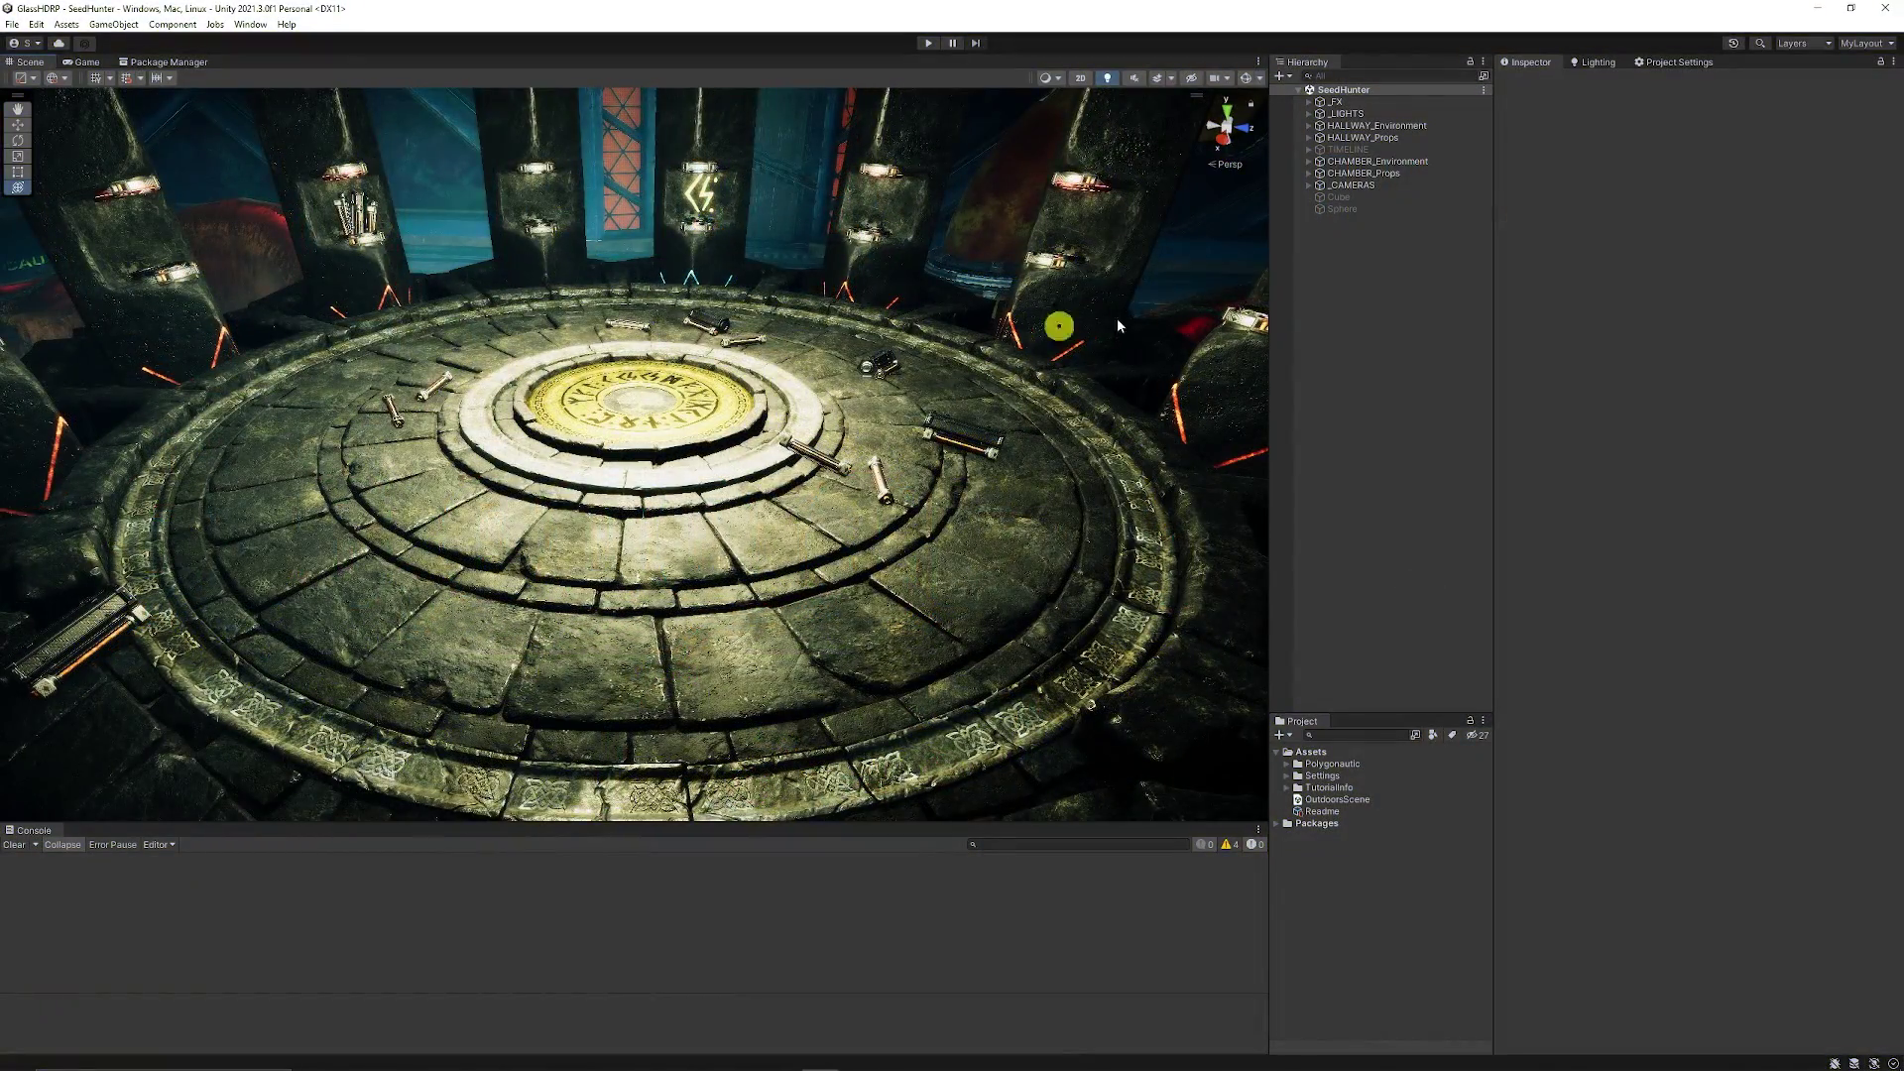
- Select the disabled Cube and Sphere together, make both active, then clear the selection
click(1340, 209)
shift+click(1338, 196)
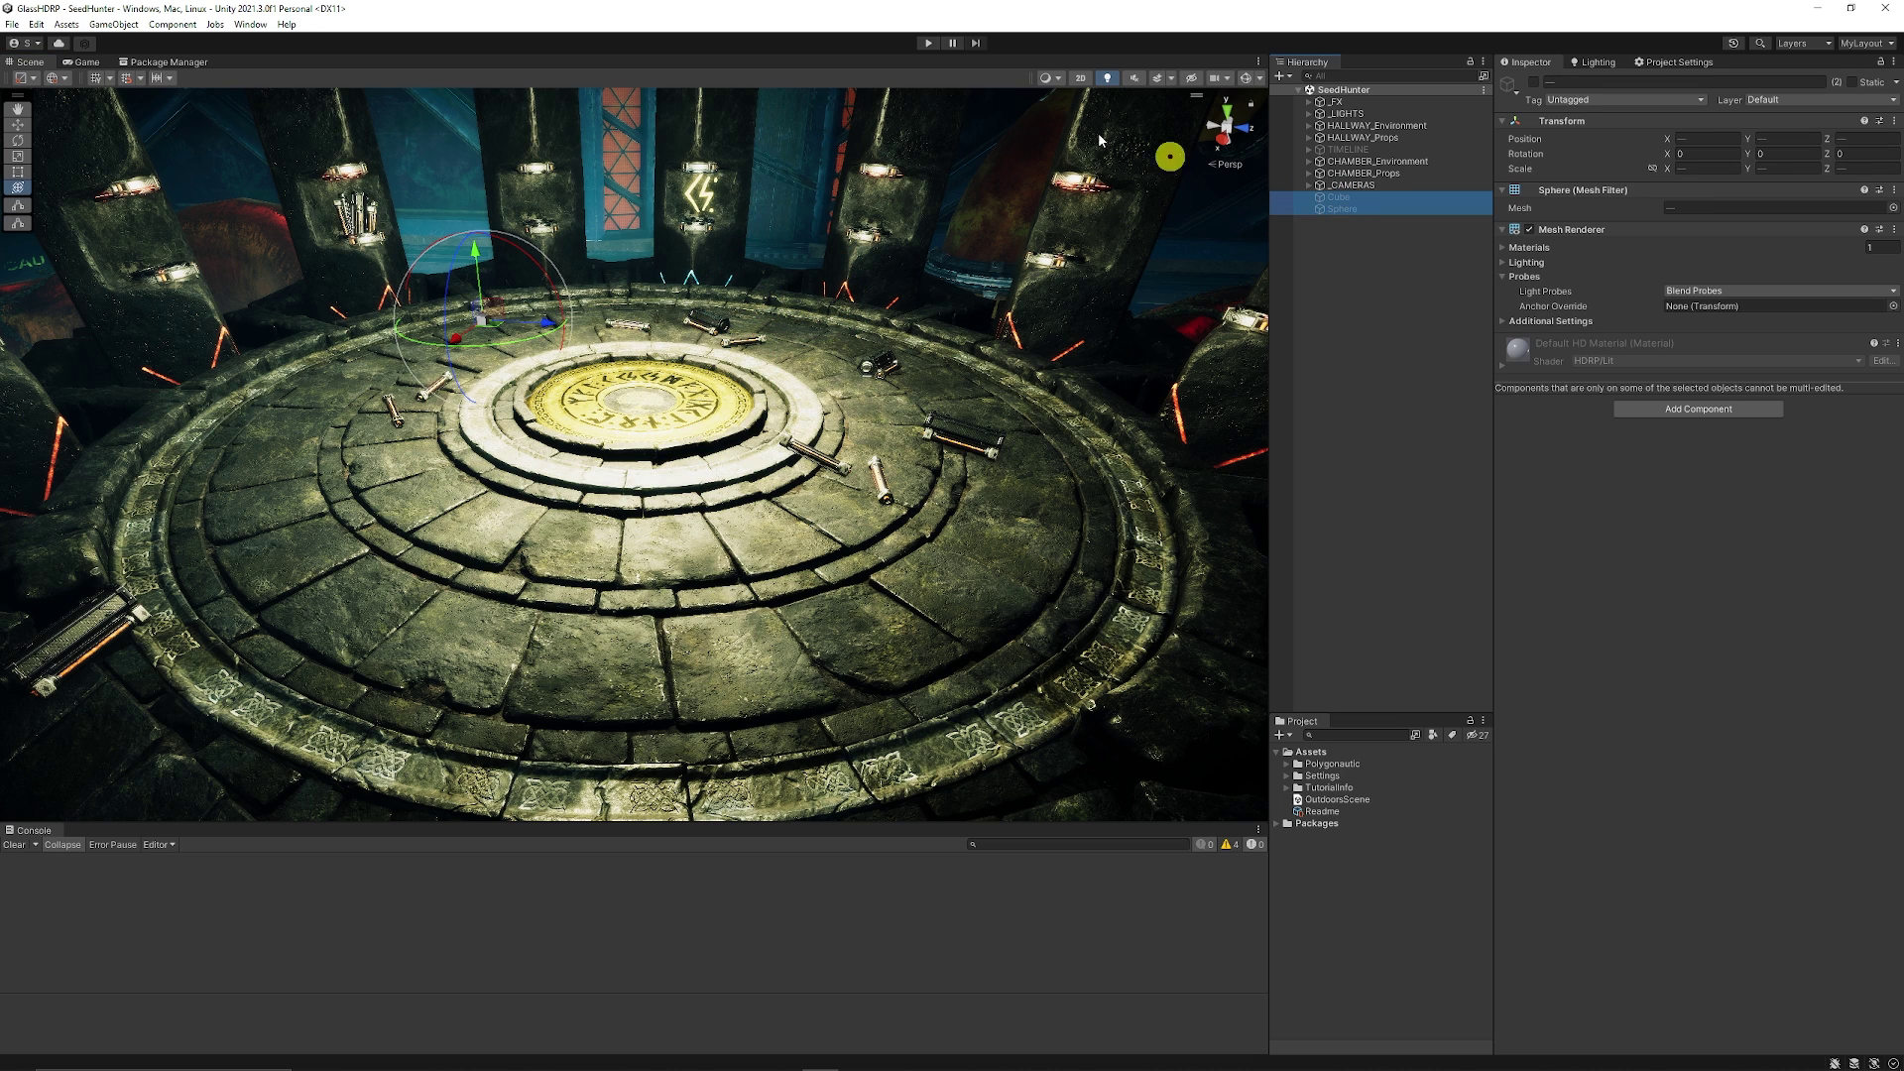
click(1533, 82)
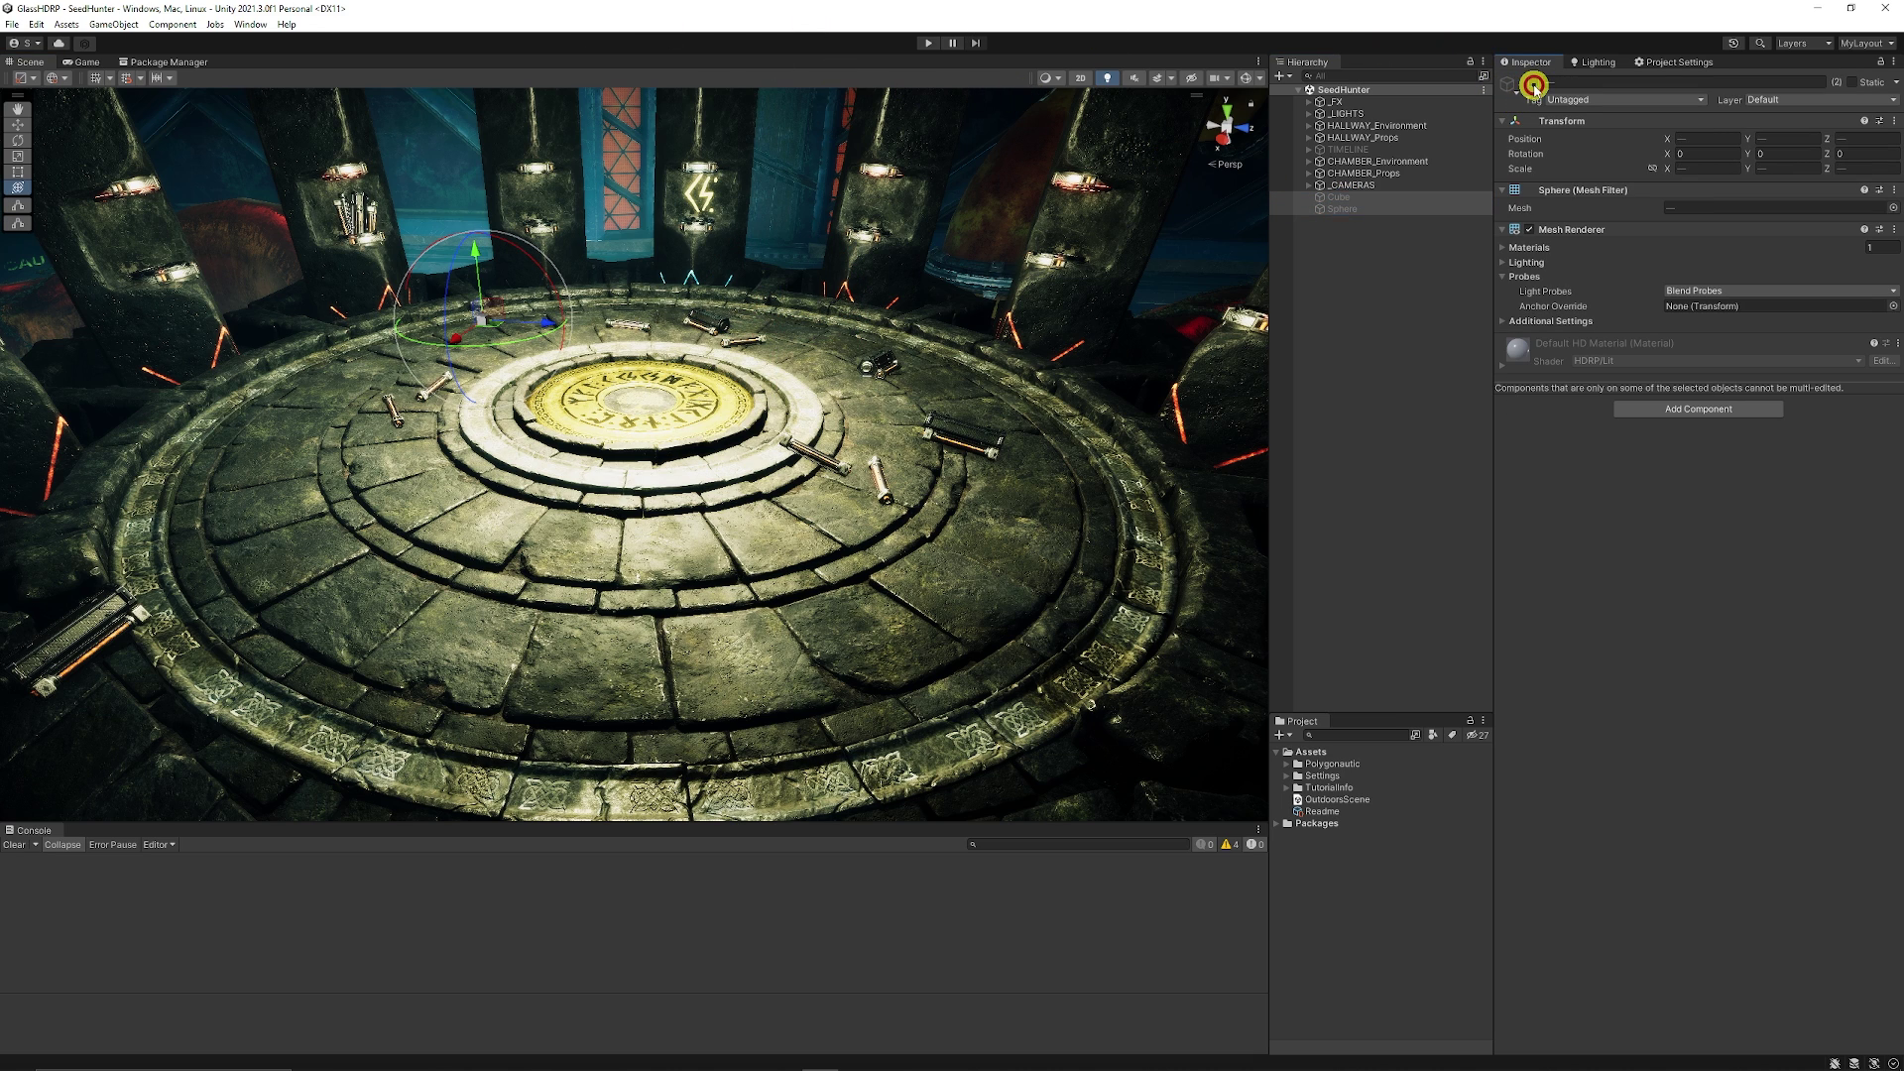
click(1346, 850)
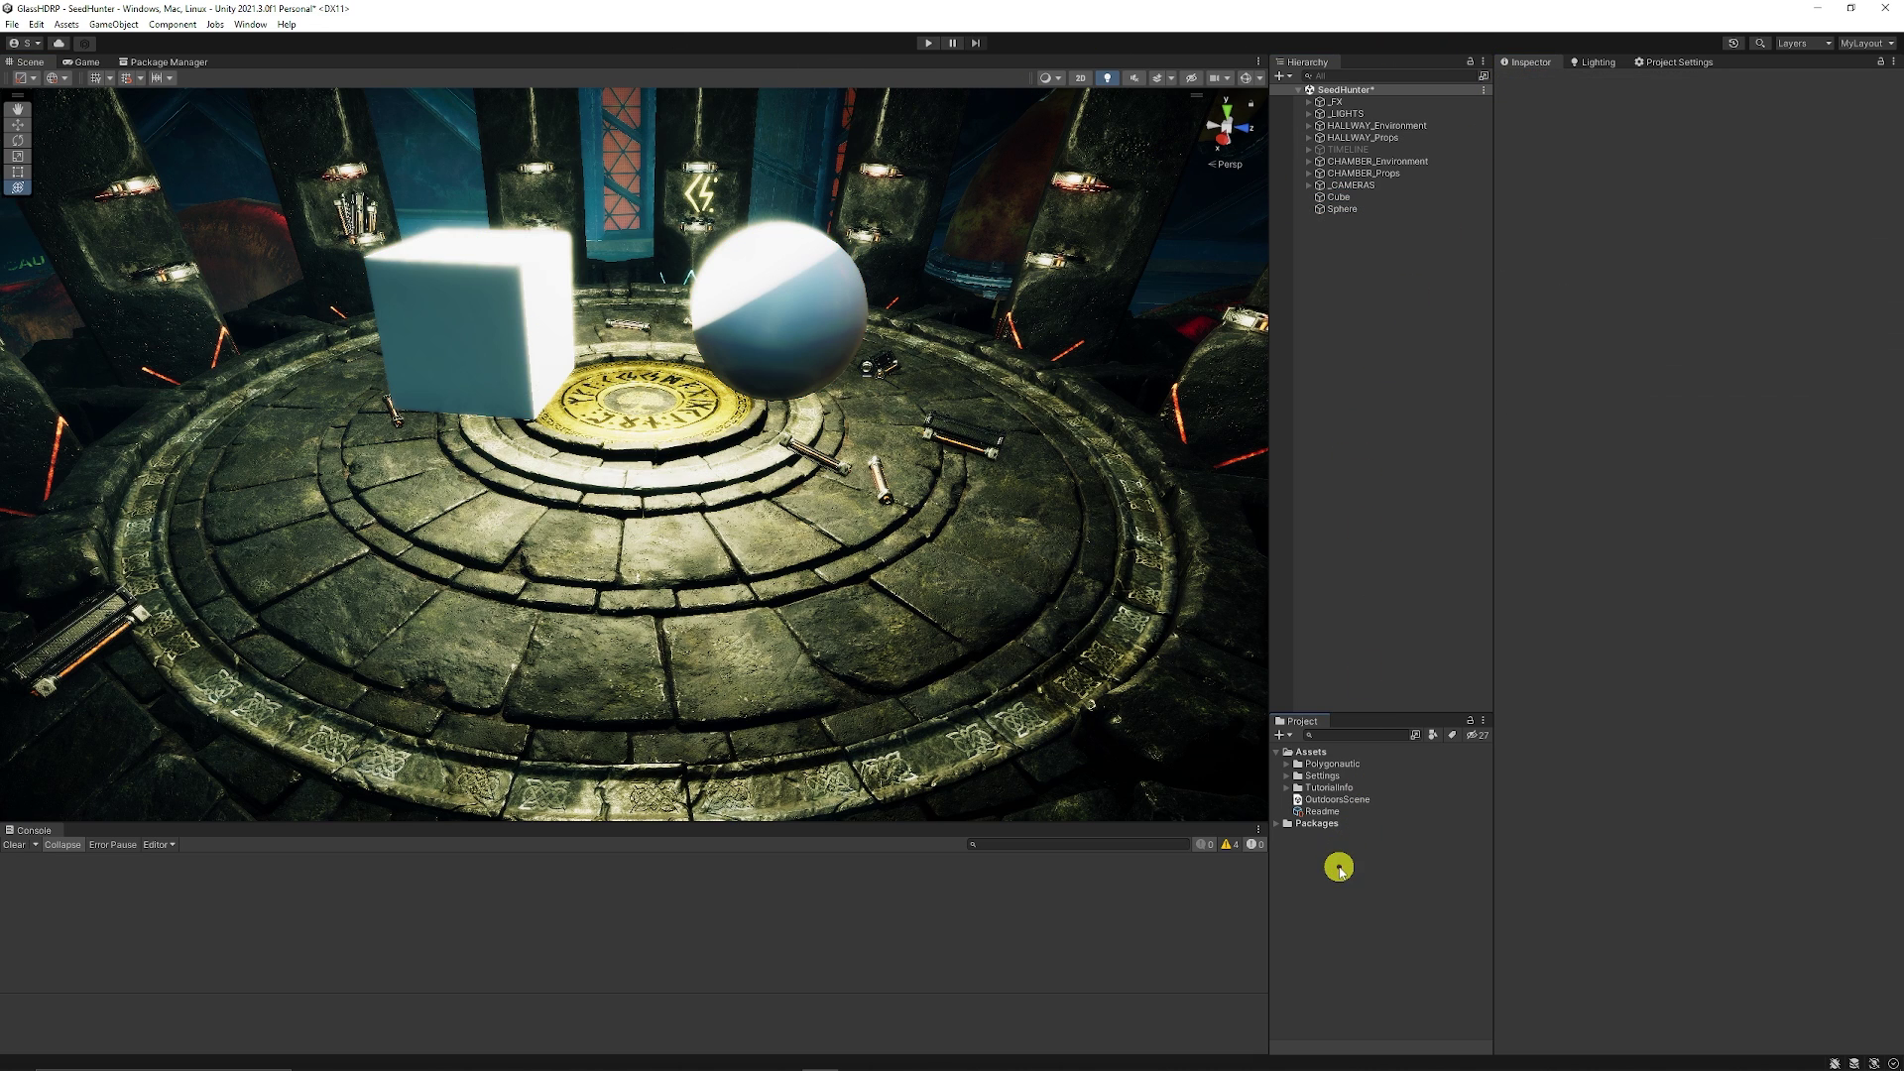
click(1352, 889)
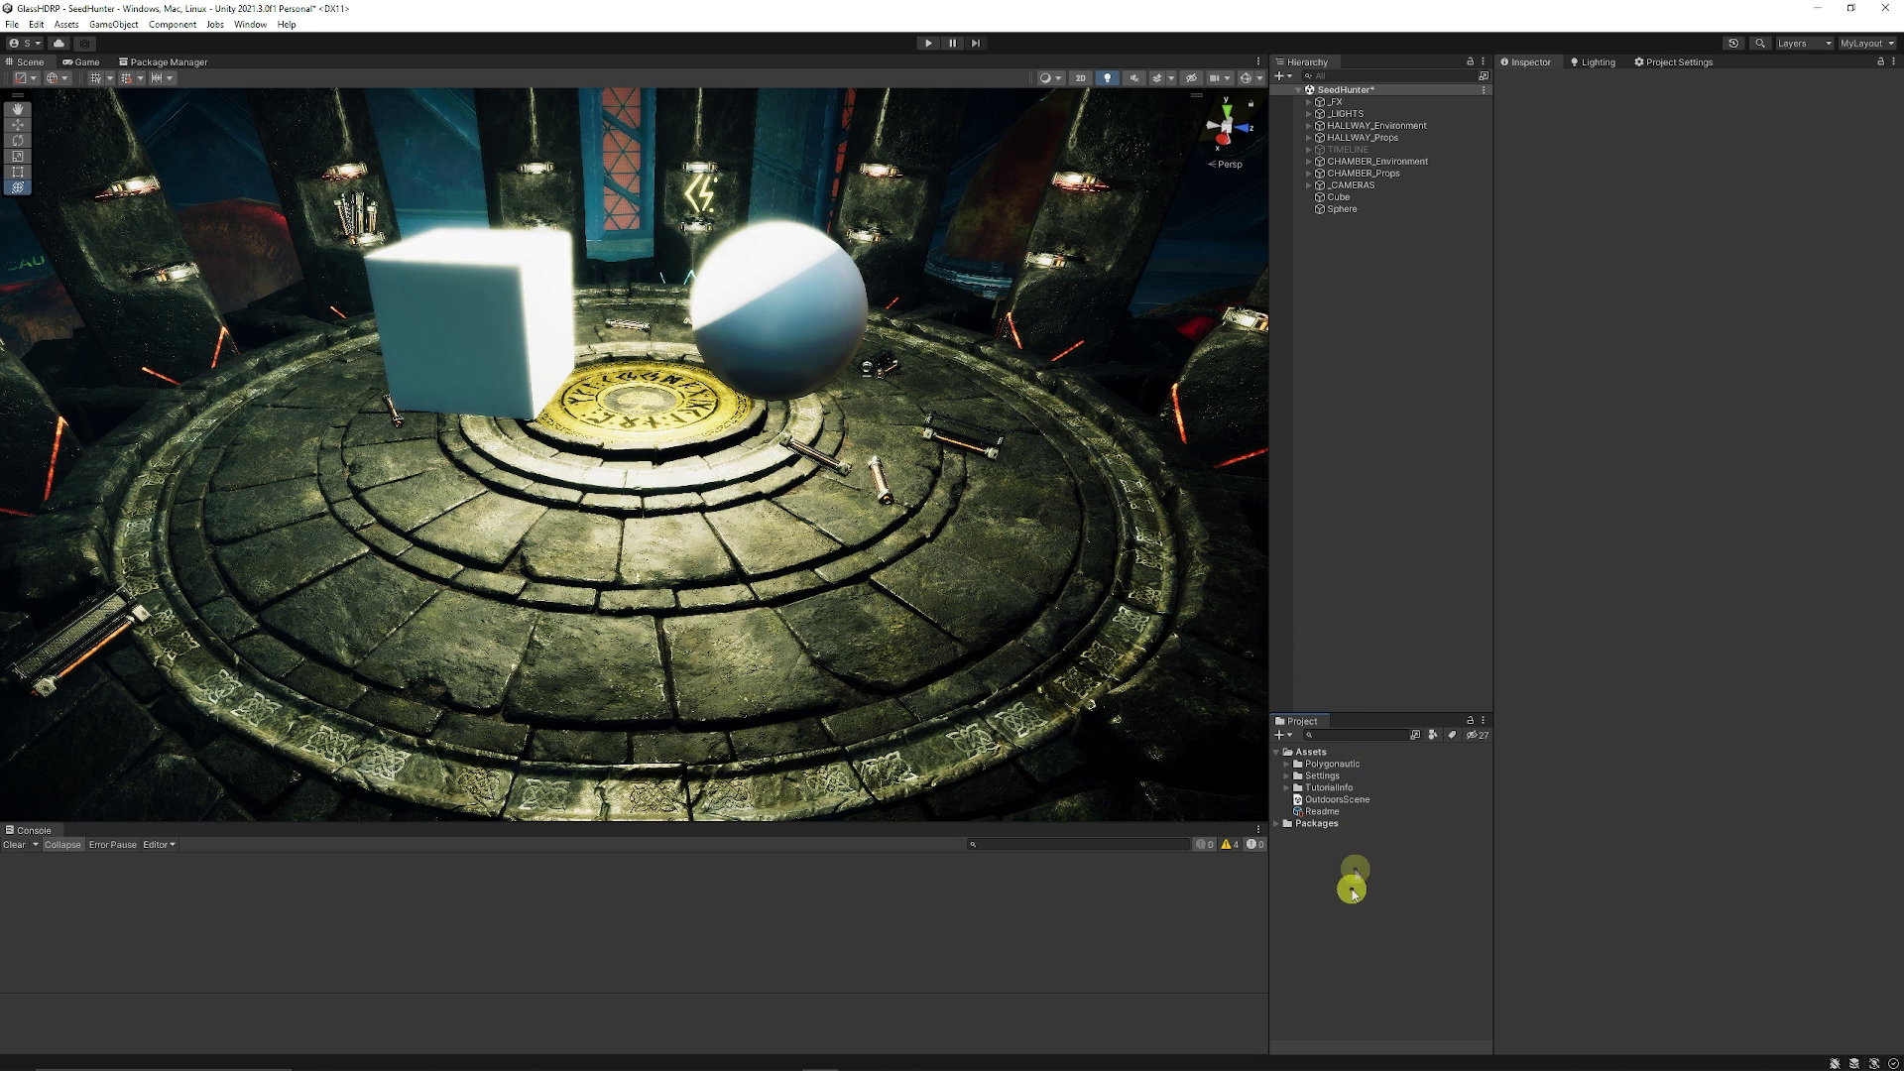
- Create a material named GlassSphere in the Project panel and apply it to the sphere
right_click(1341, 892)
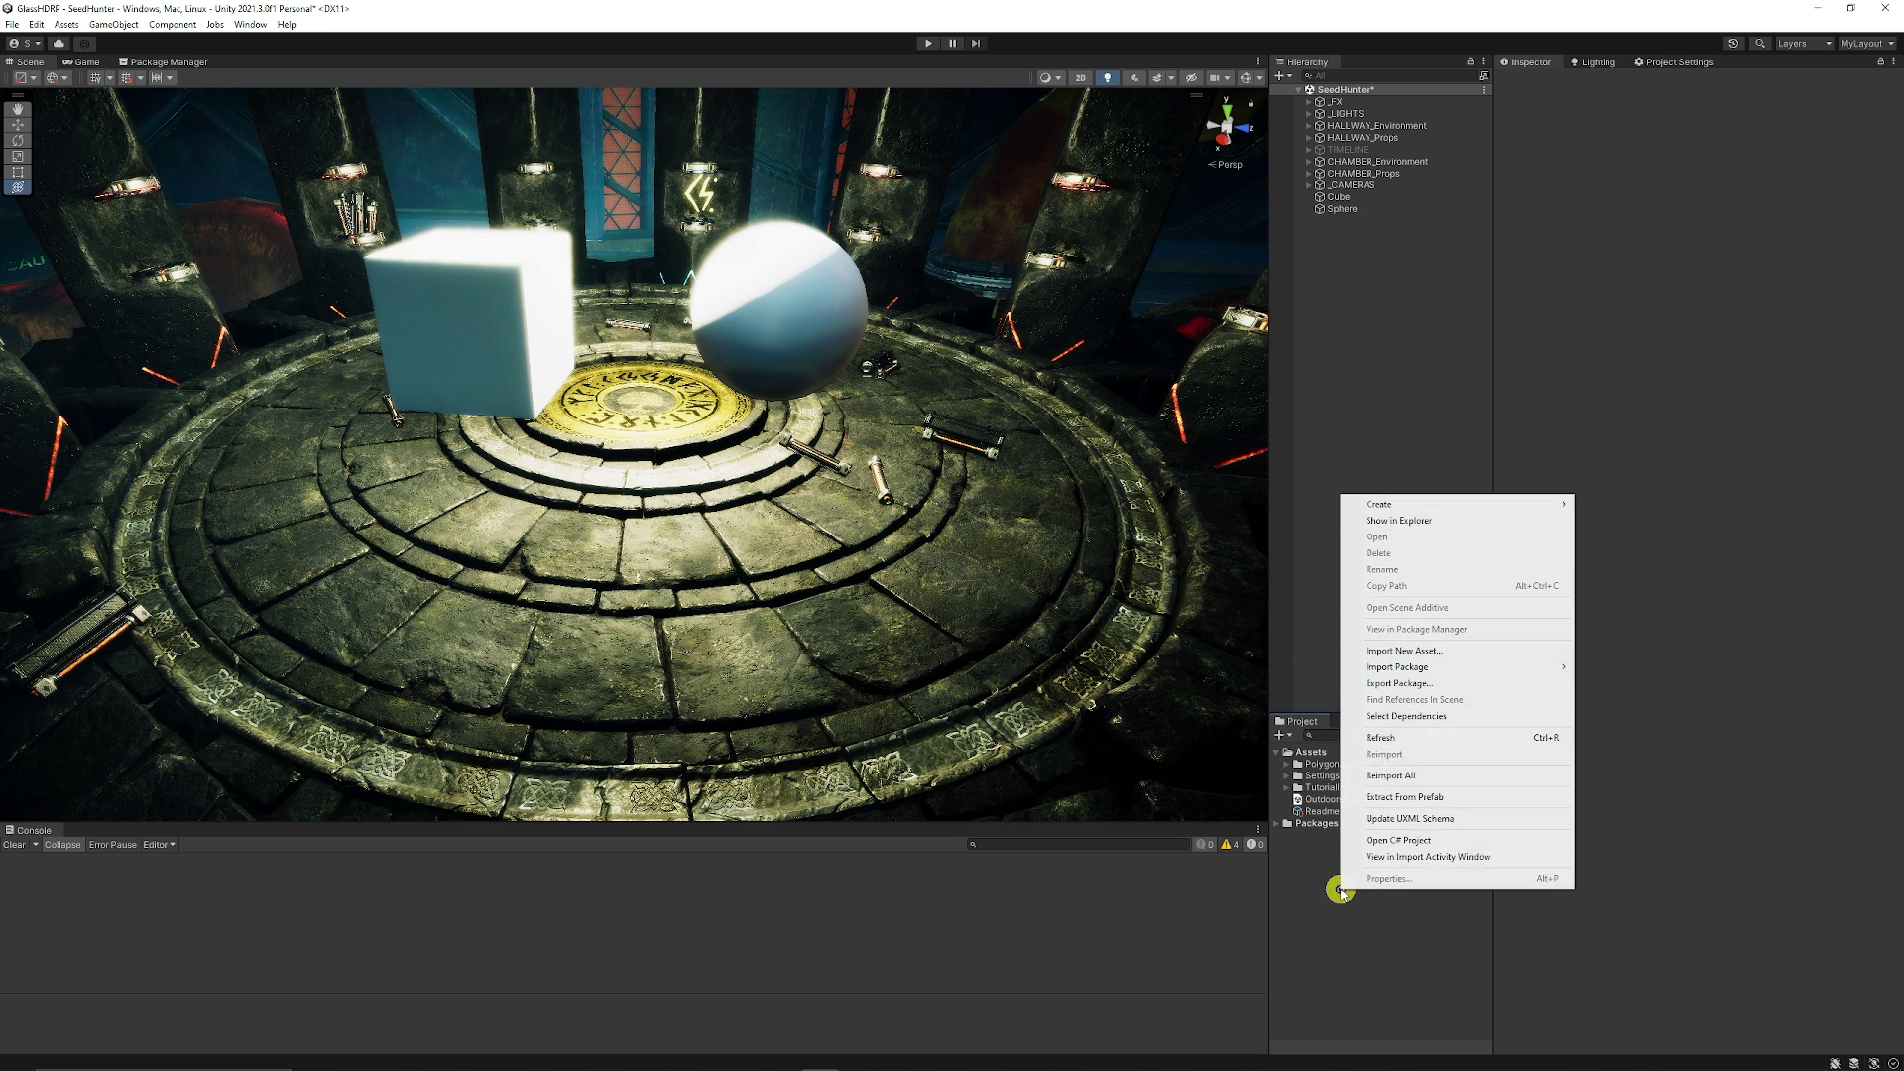
mouse_move(1408, 506)
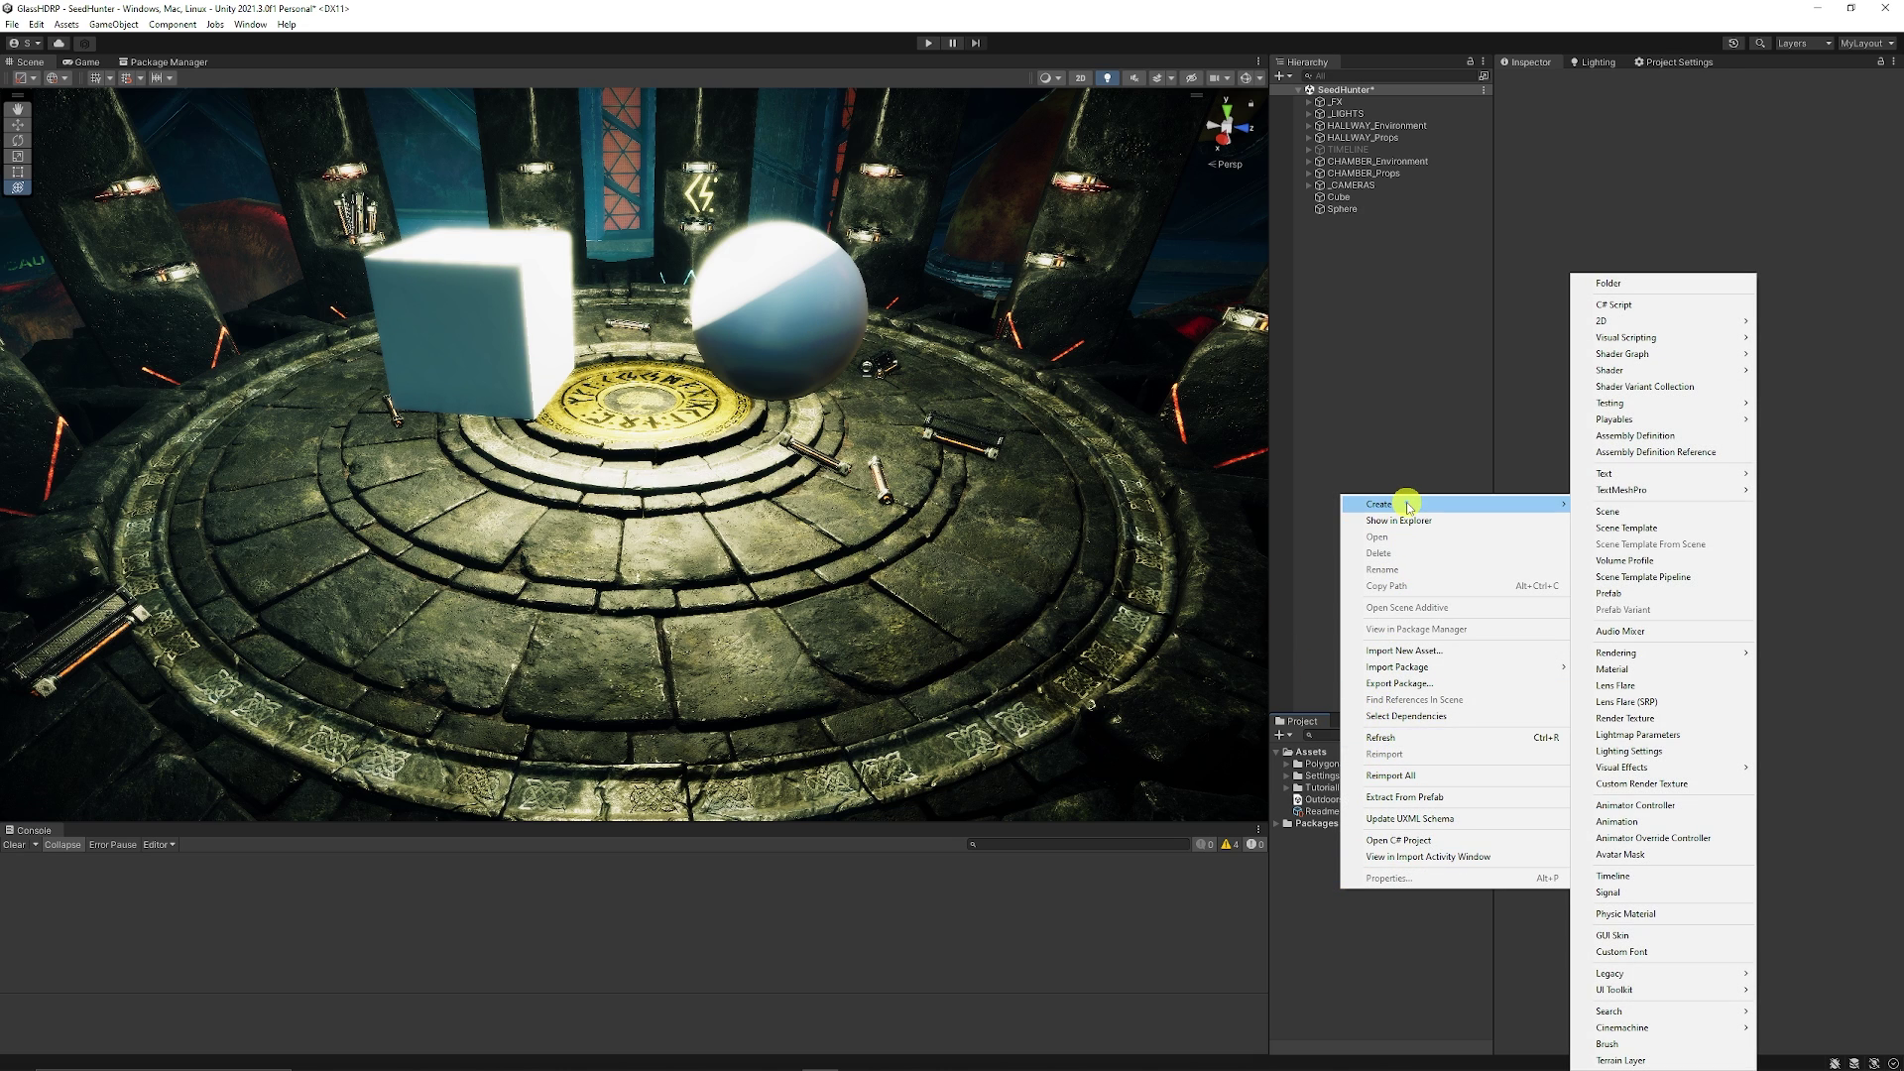
click(1611, 668)
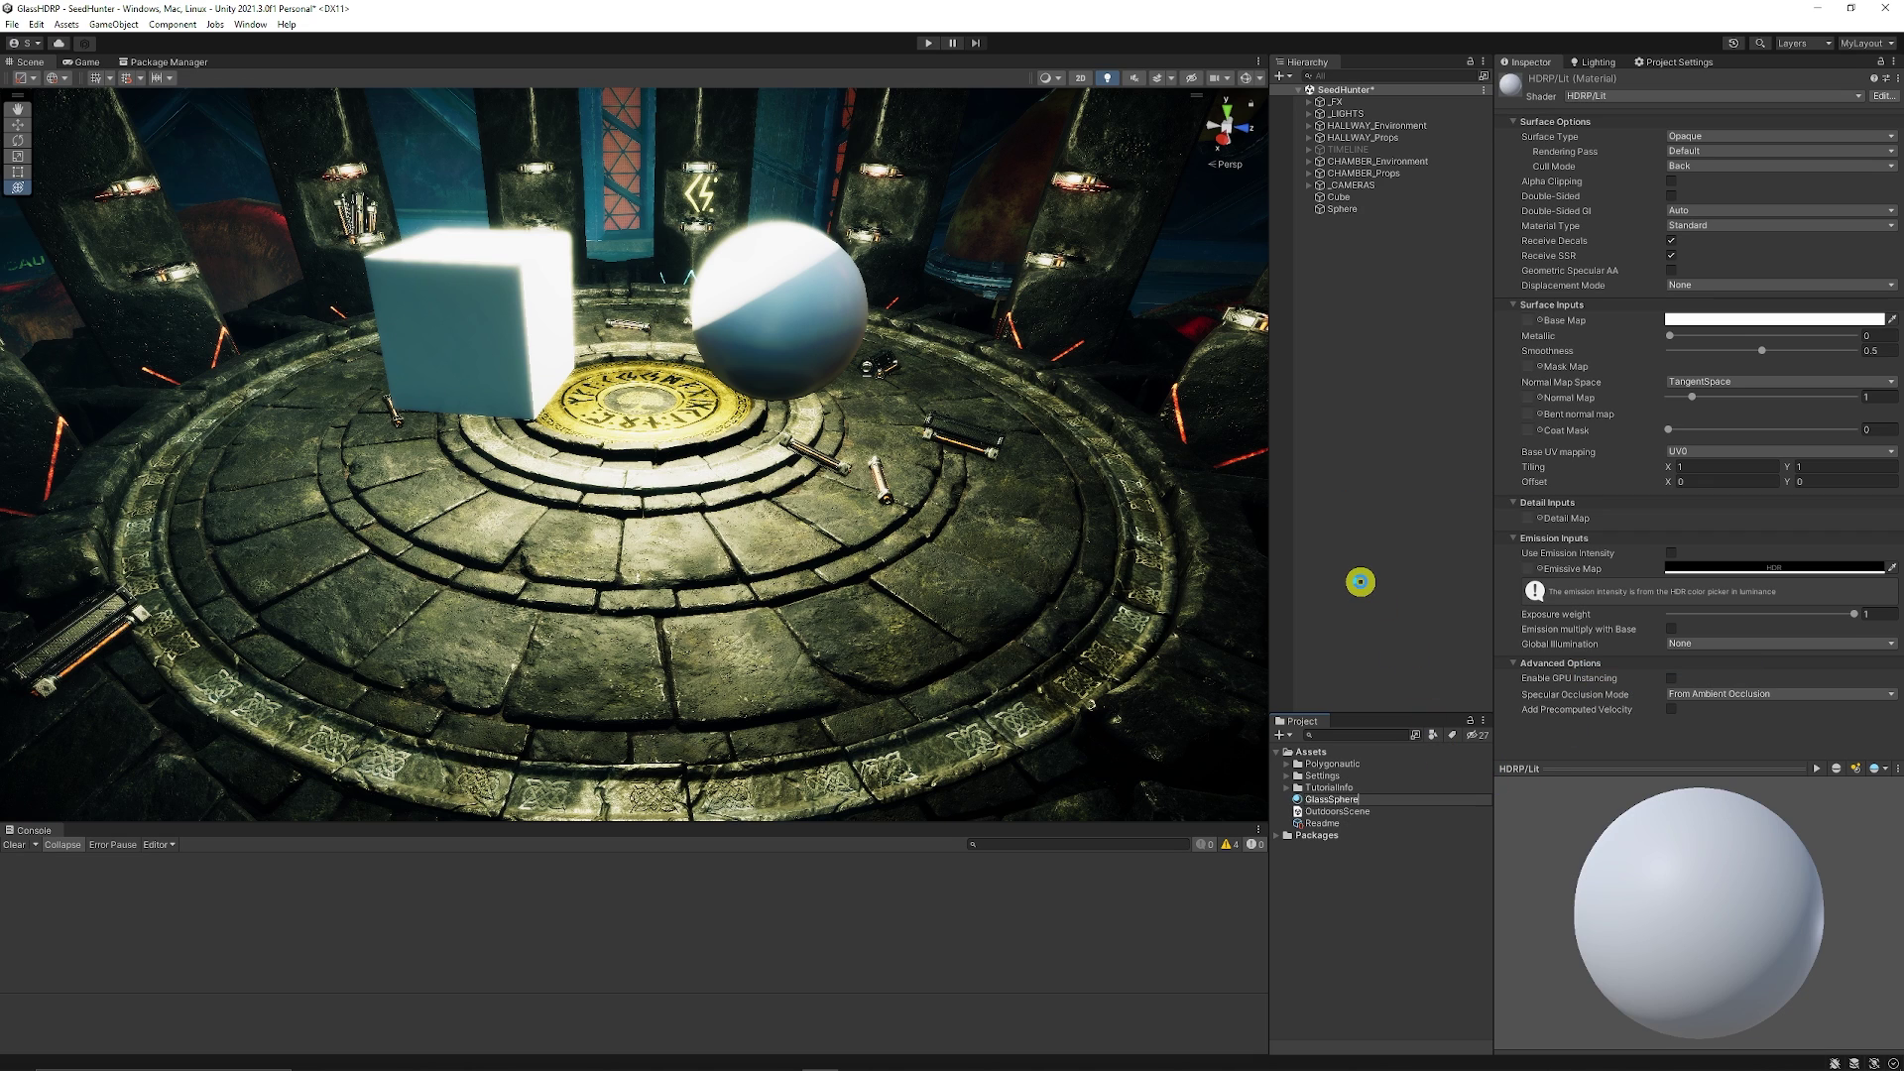
key(Return)
drag(1330, 800, 783, 317)
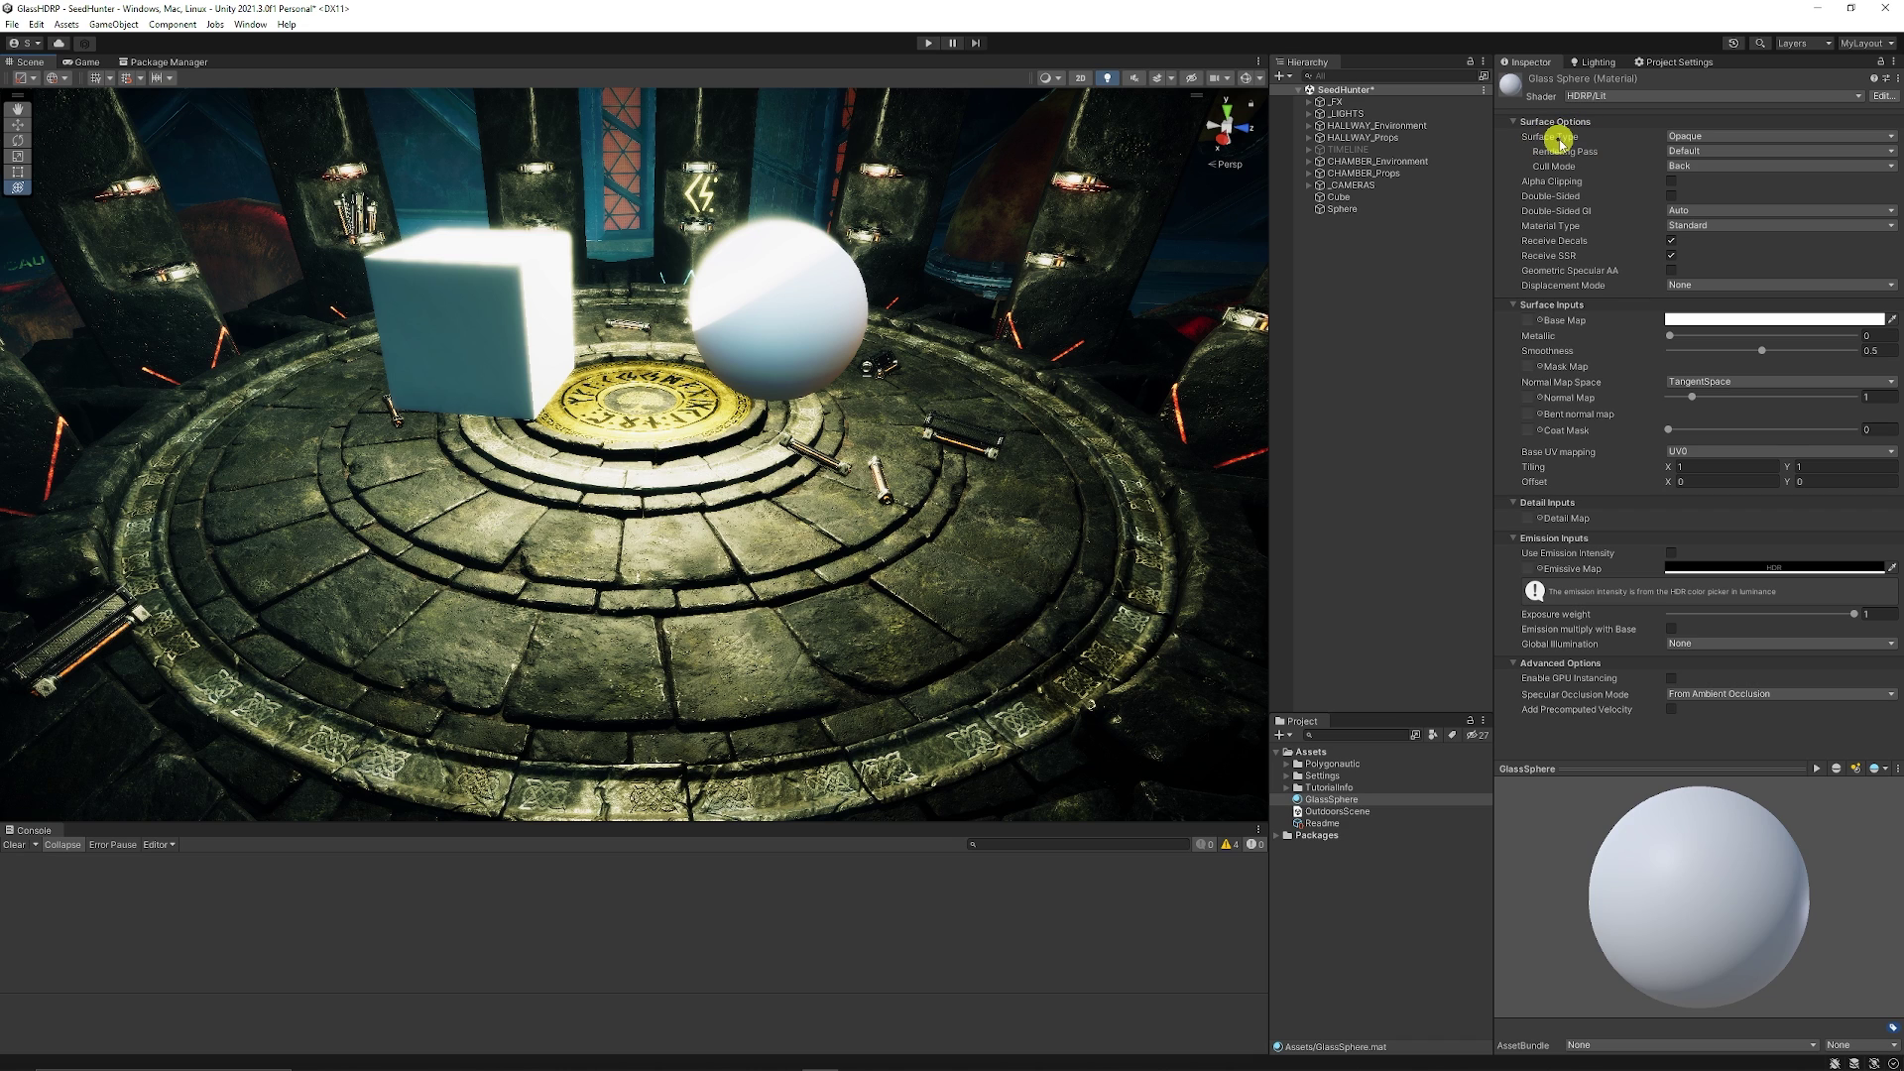
- Switch GlassSphere's Surface Type to Transparent, trying Double-Sided briefly before turning it off
click(1714, 137)
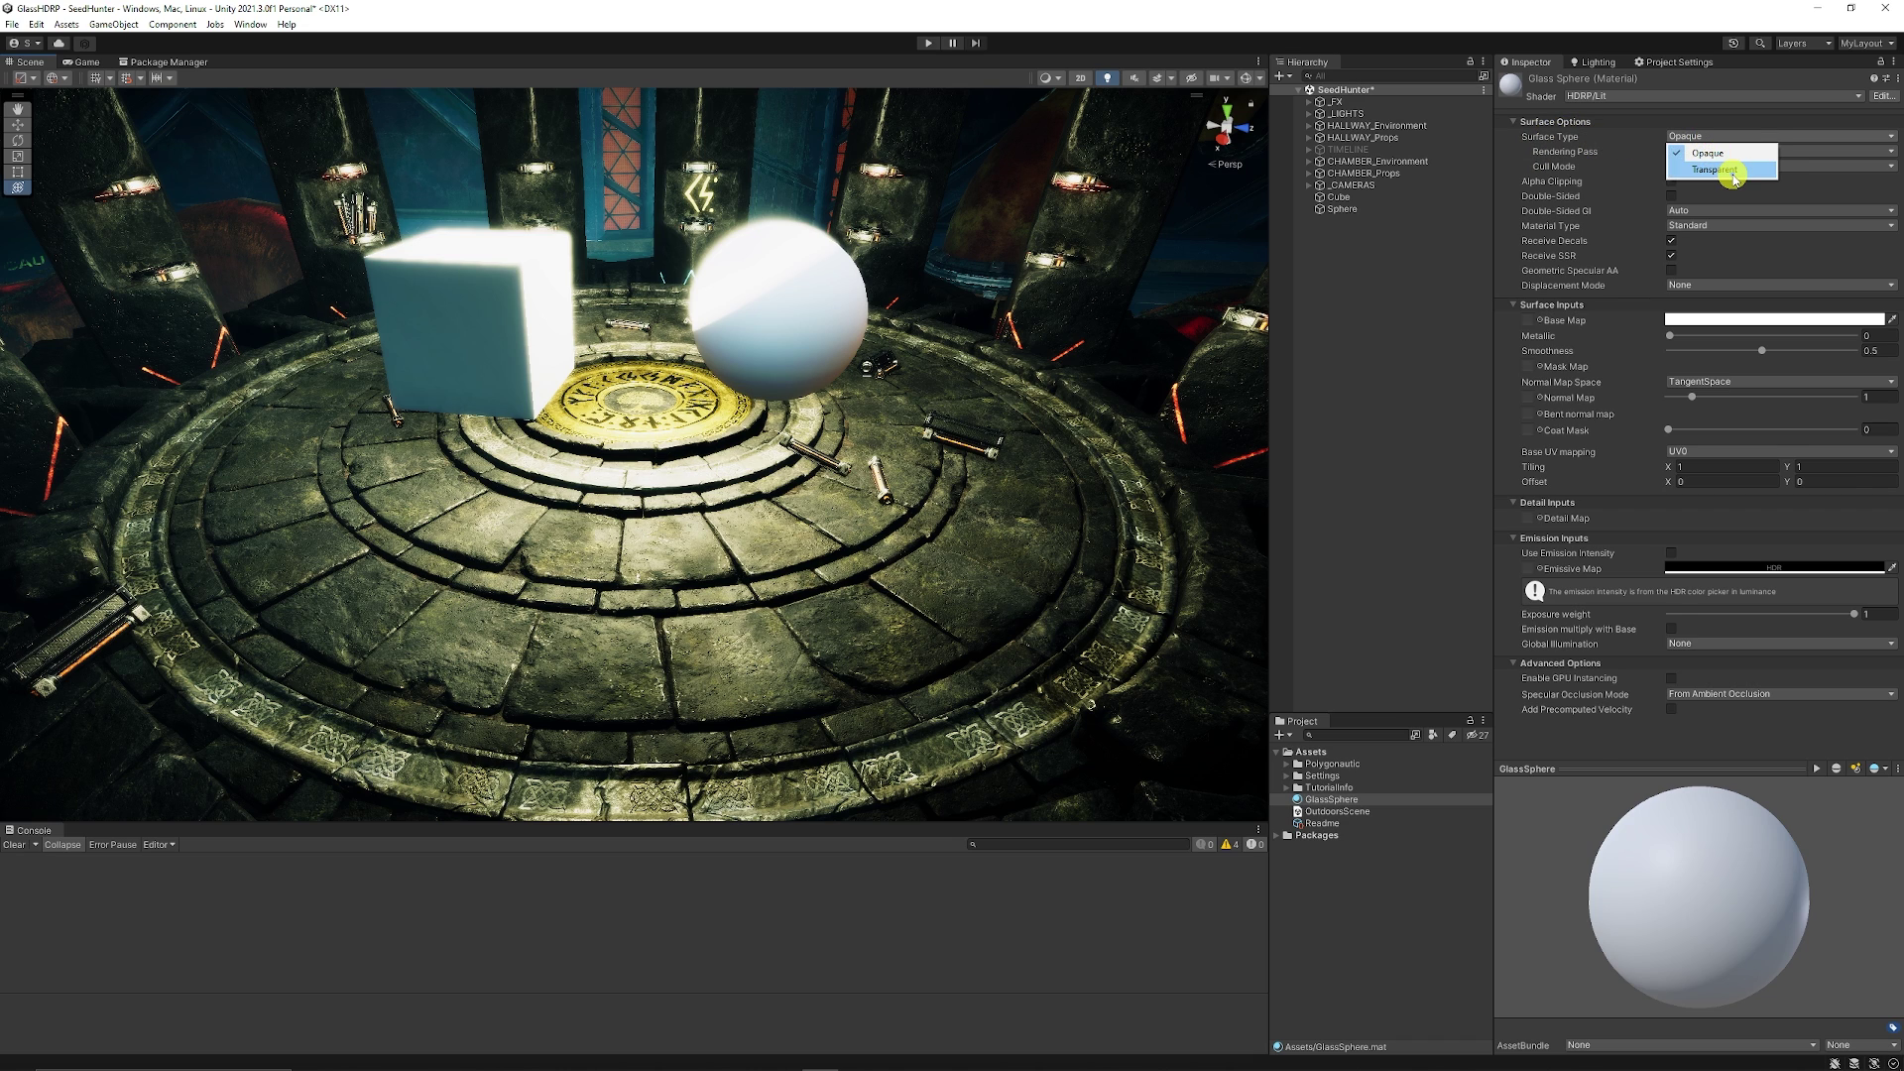
click(1738, 162)
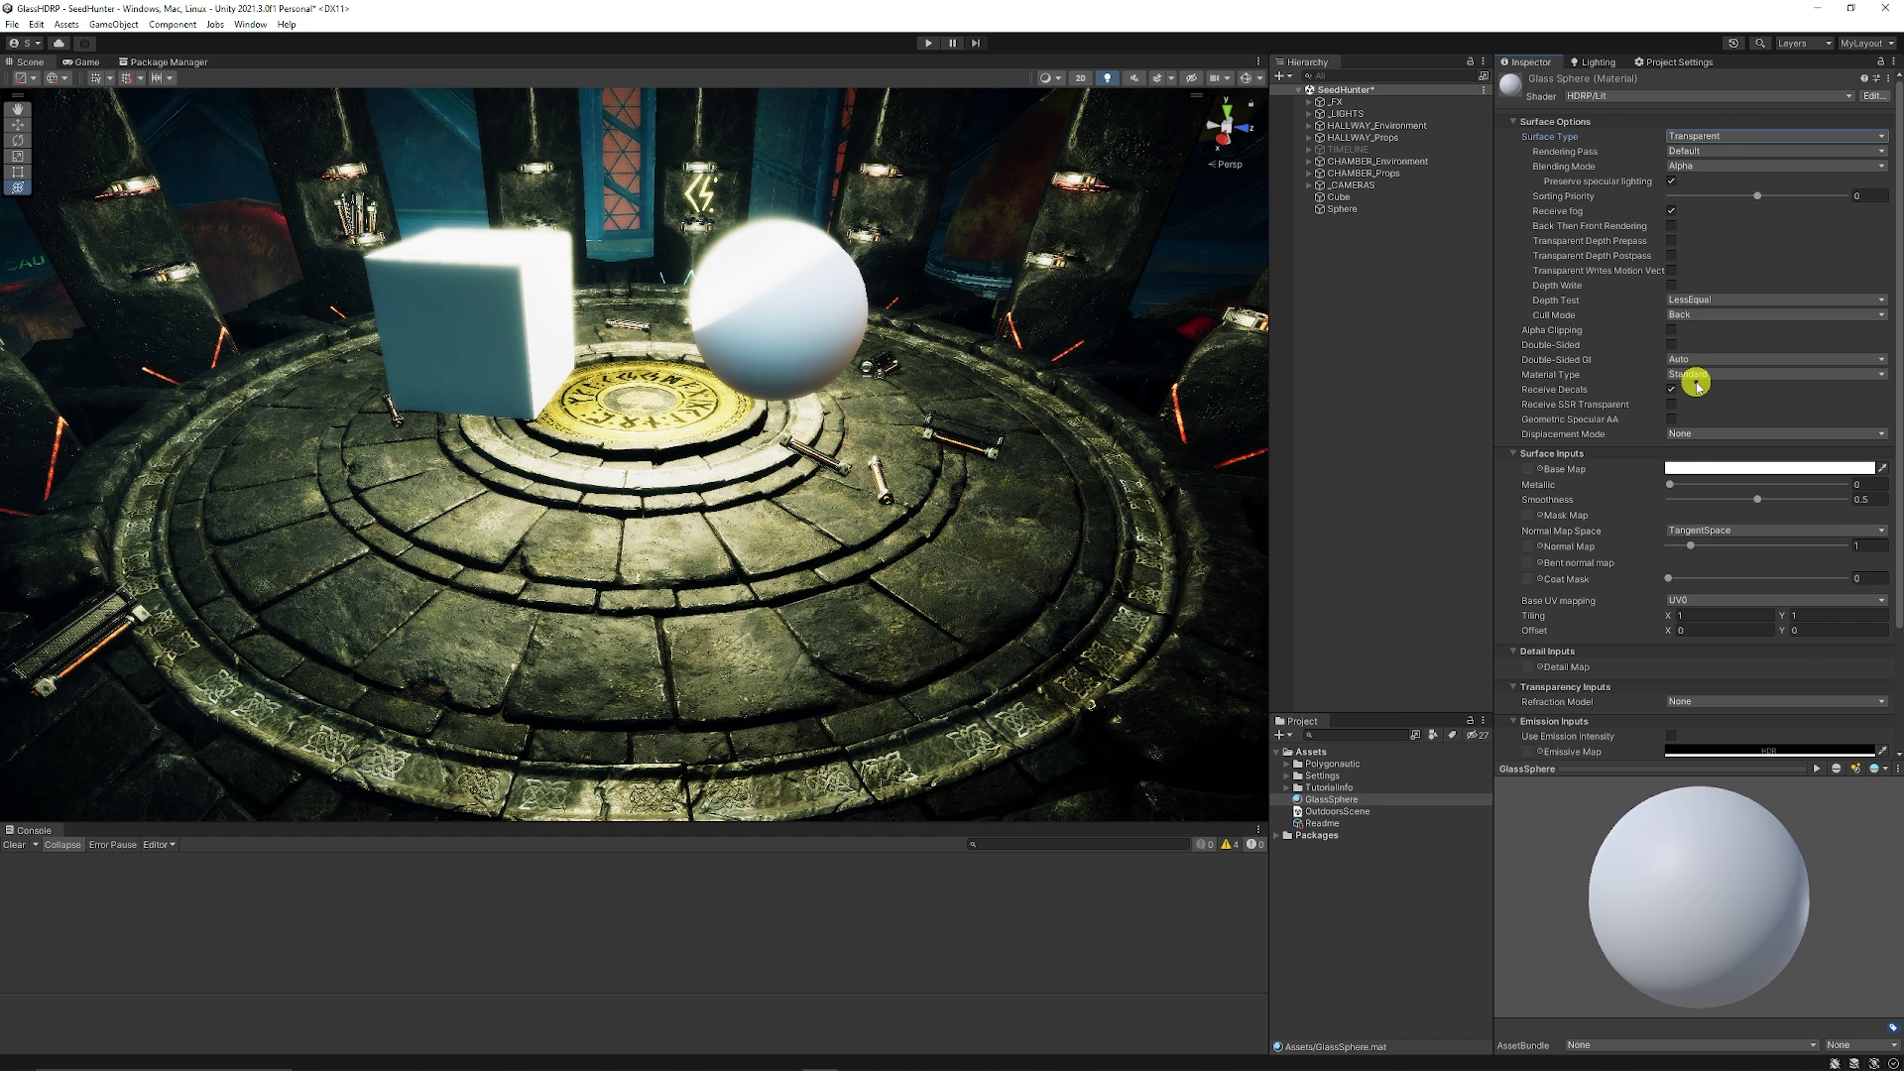
click(1674, 344)
alt+drag(978, 310, 912, 267)
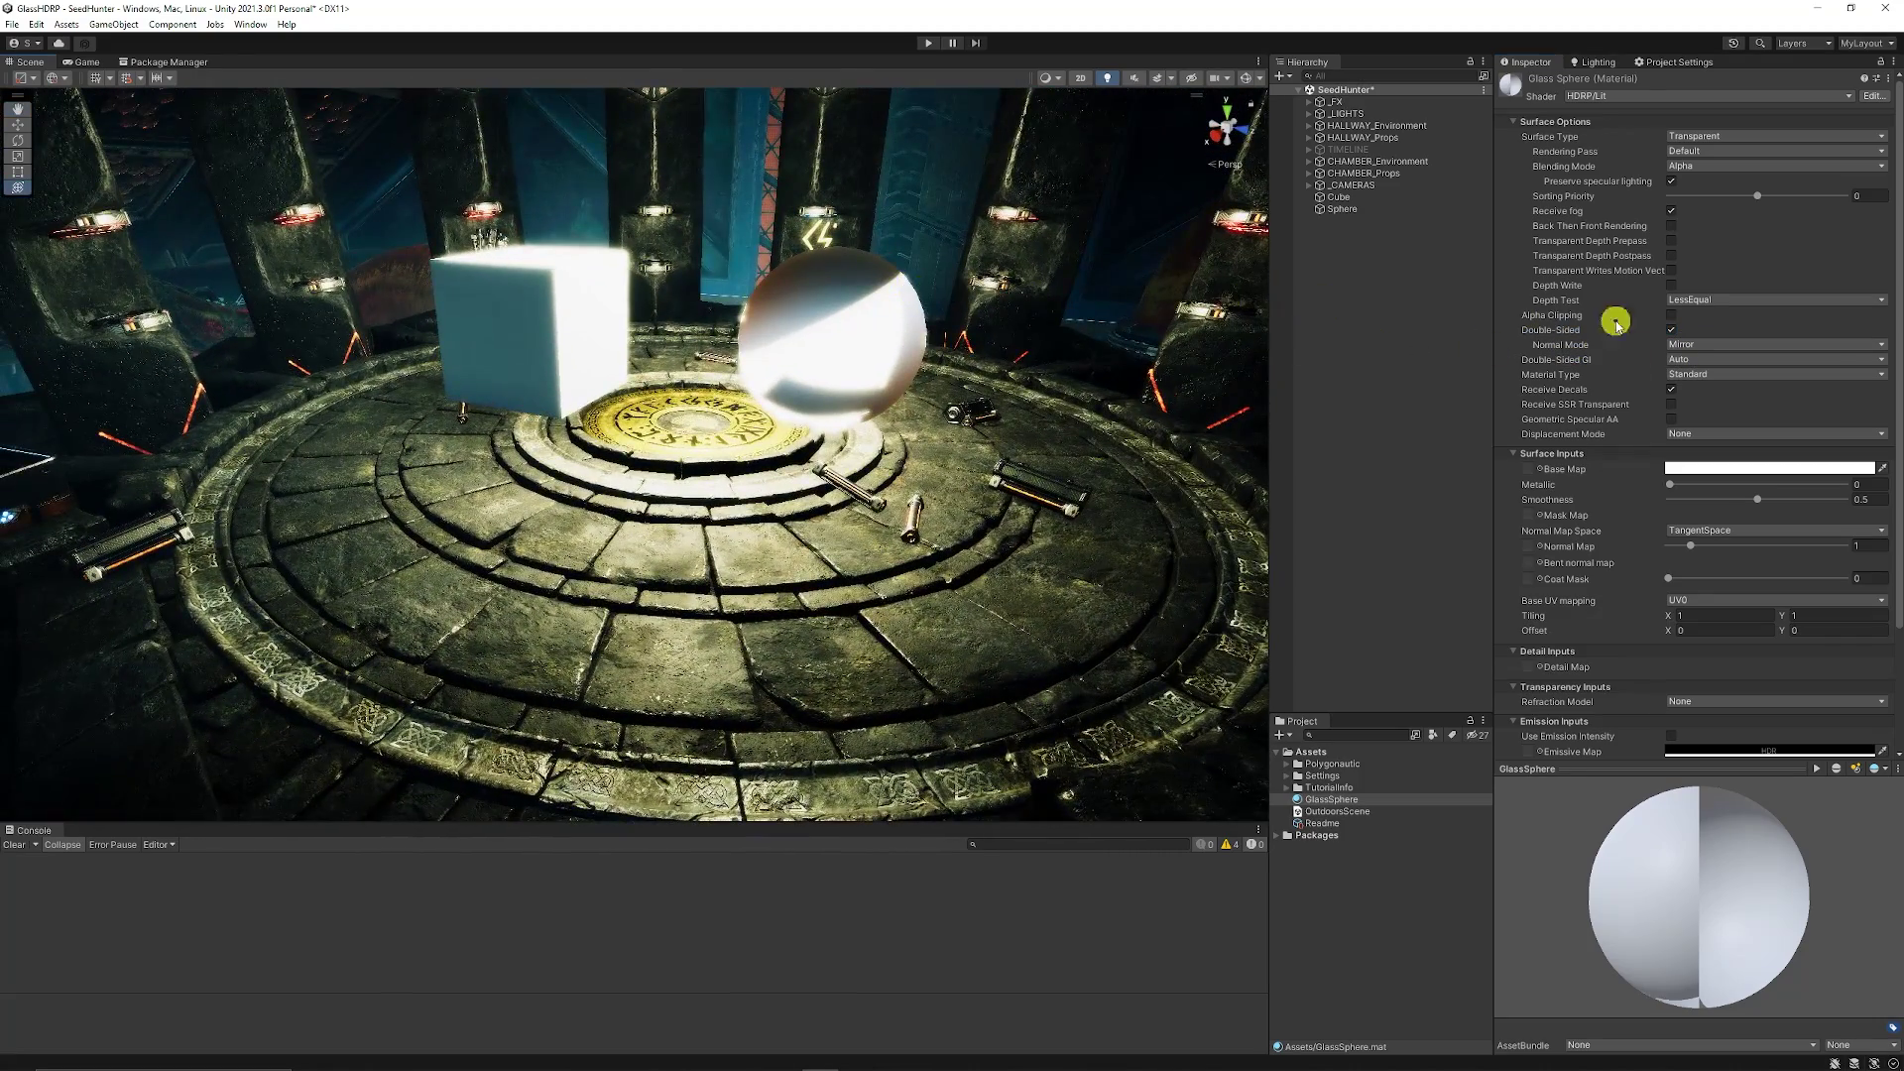
click(1670, 330)
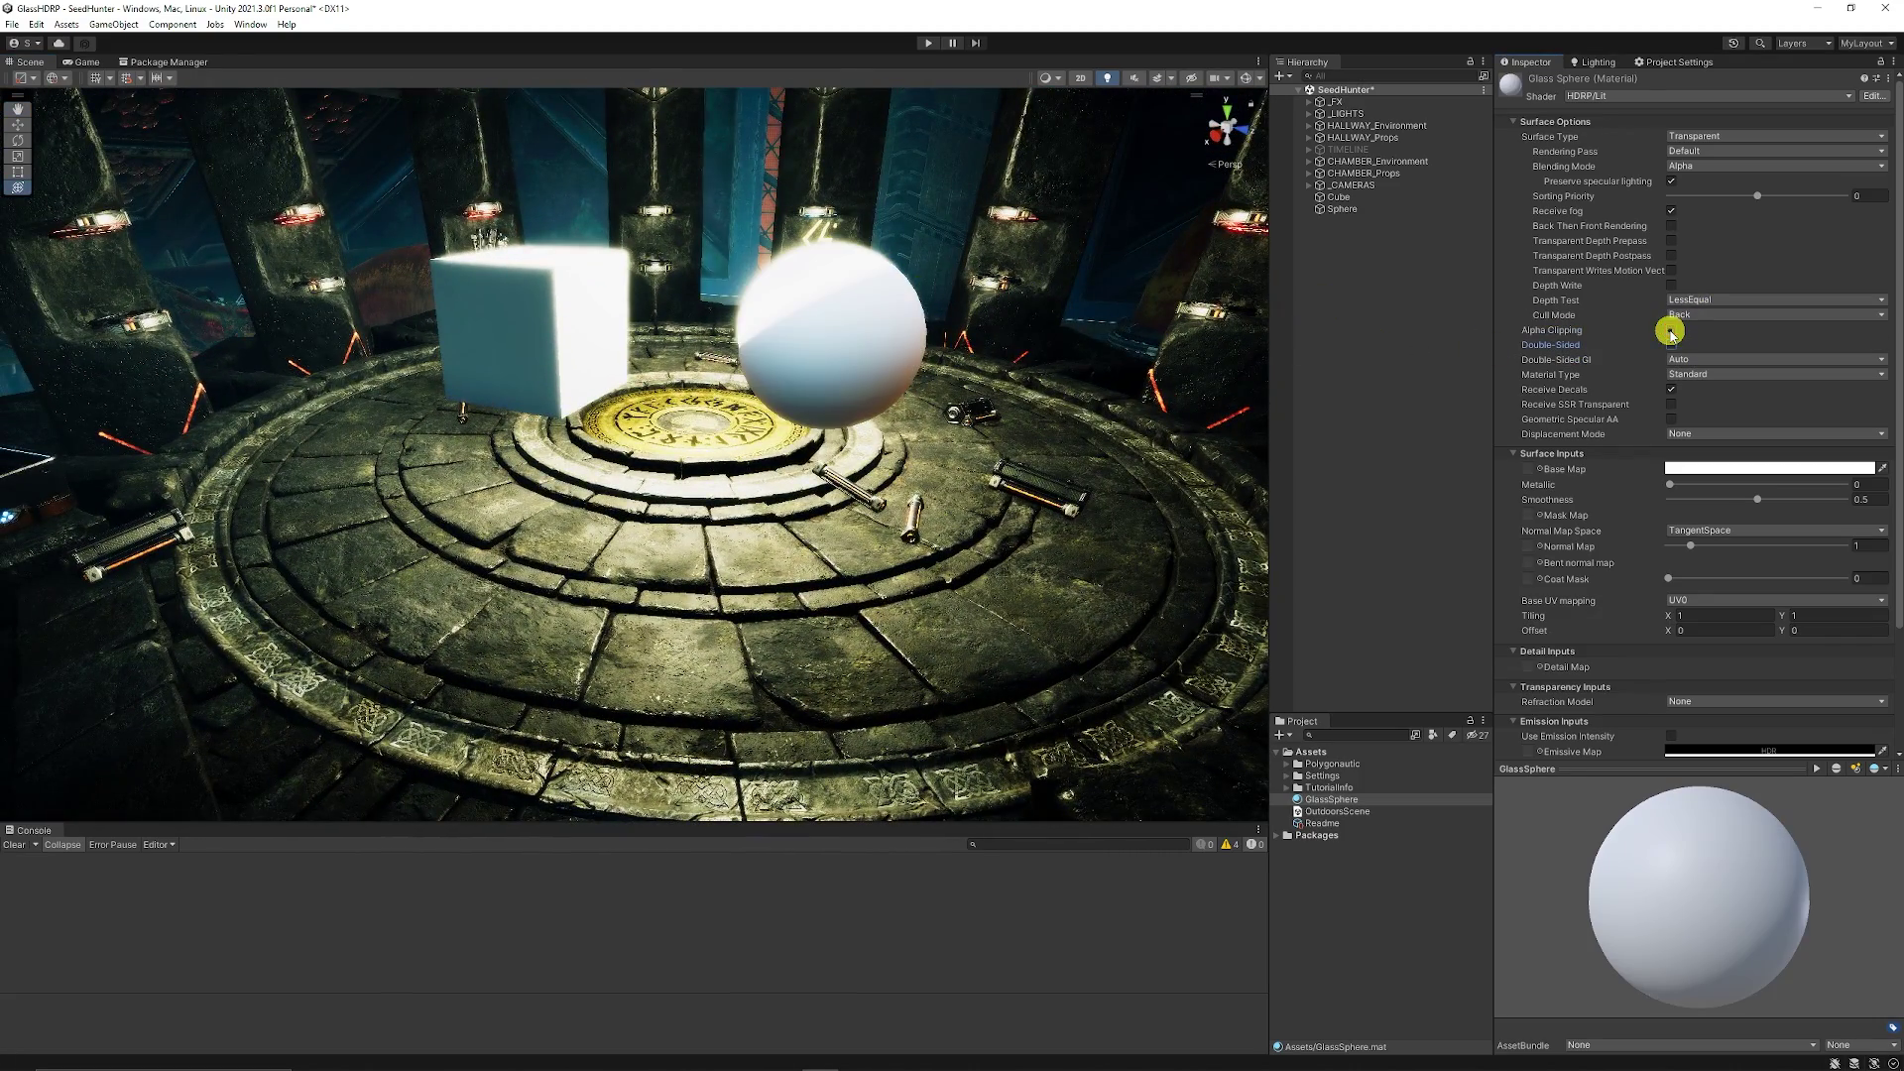
- Set GlassSphere's Base Map colour to dark grey 222222 with alpha about 0.06
click(1698, 470)
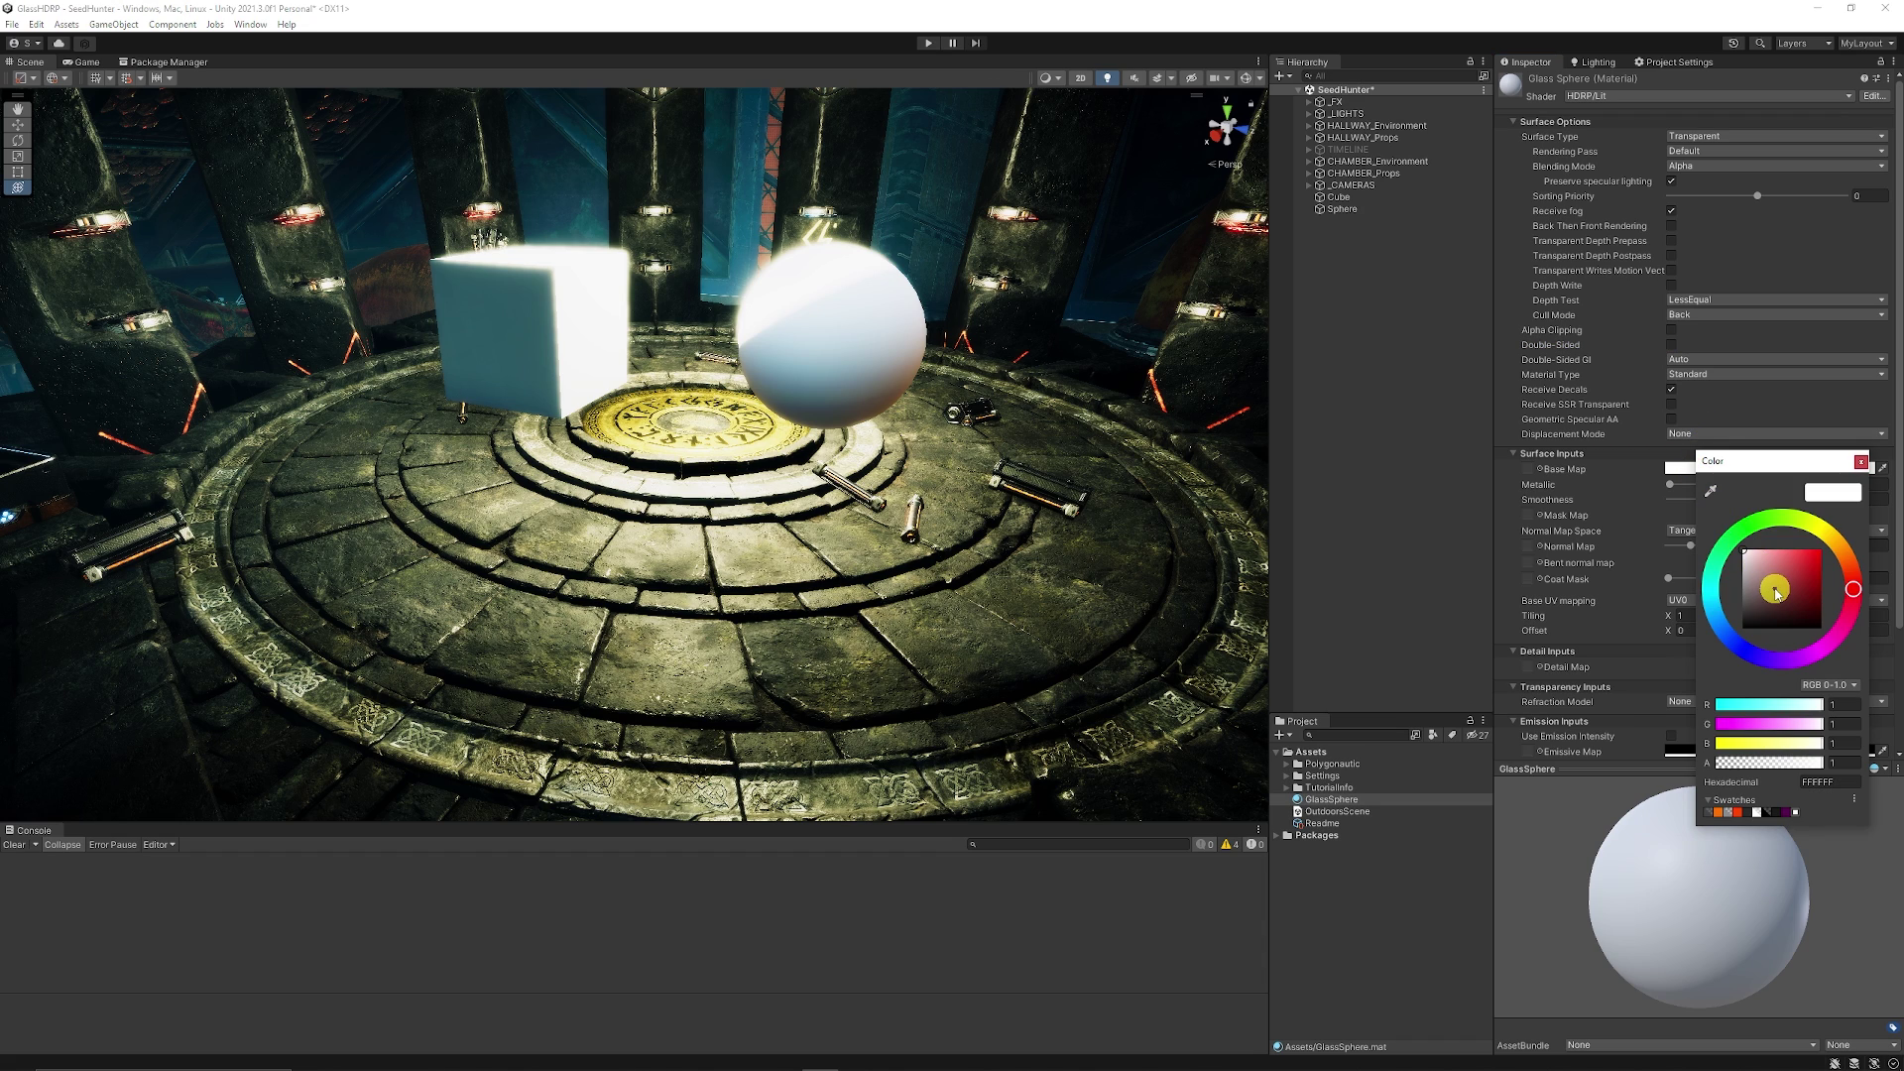
drag(1776, 592, 1713, 621)
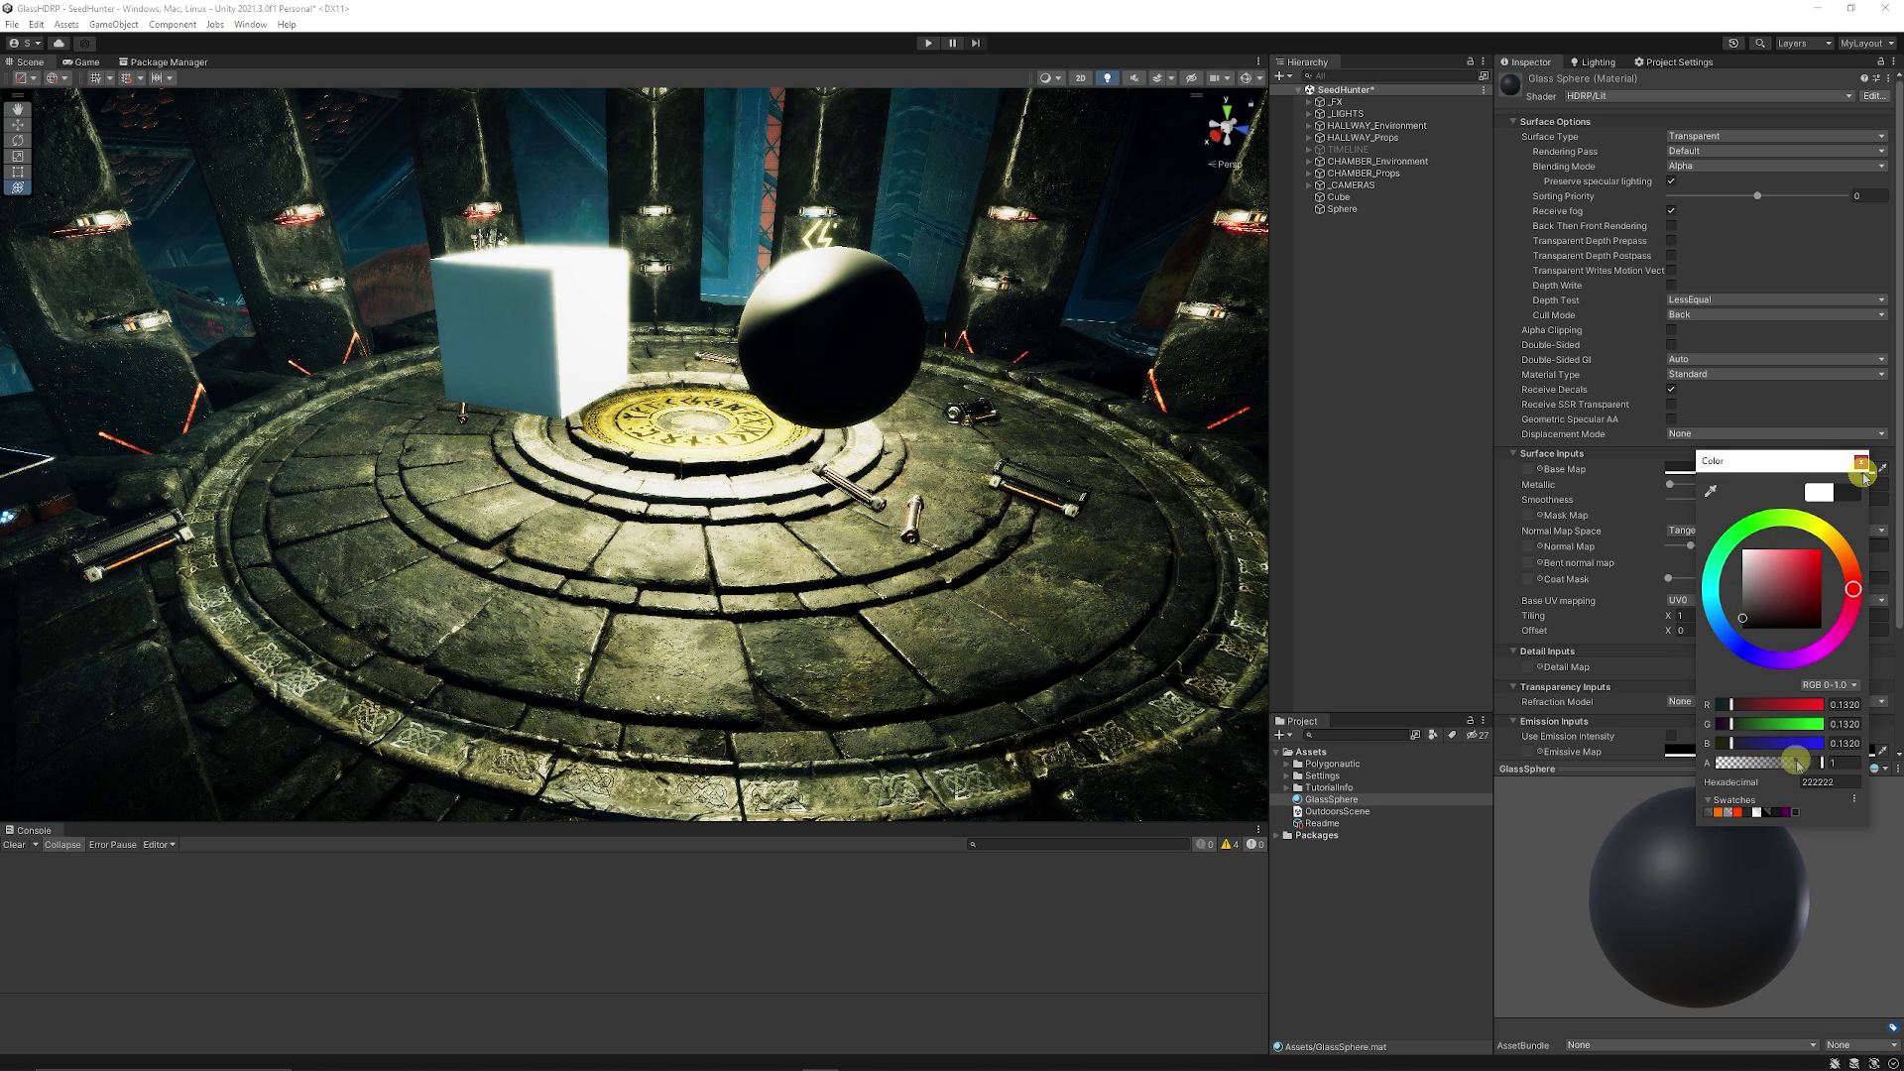
drag(1819, 766, 1724, 763)
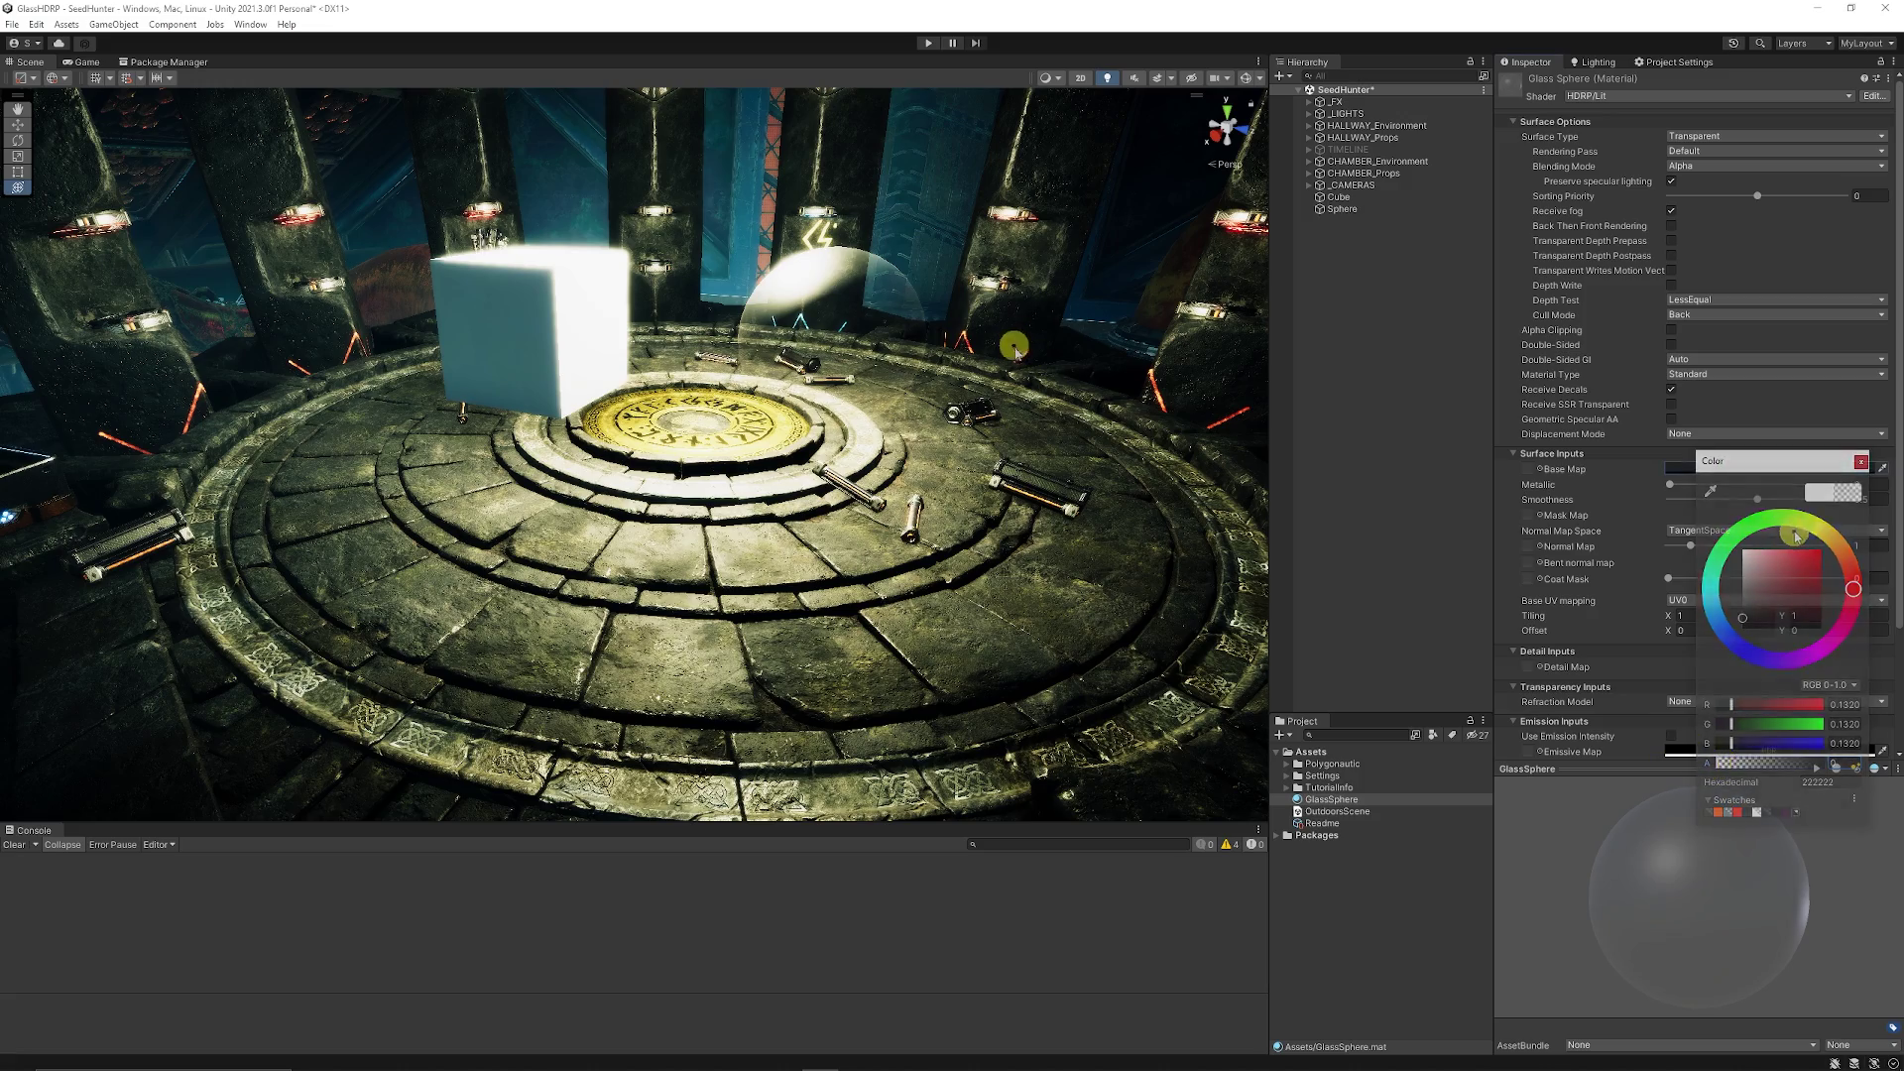
mouse_move(986, 390)
alt+mouse_down()
mouse_move(907, 315)
mouse_move(893, 348)
mouse_move(977, 395)
alt+mouse_up()
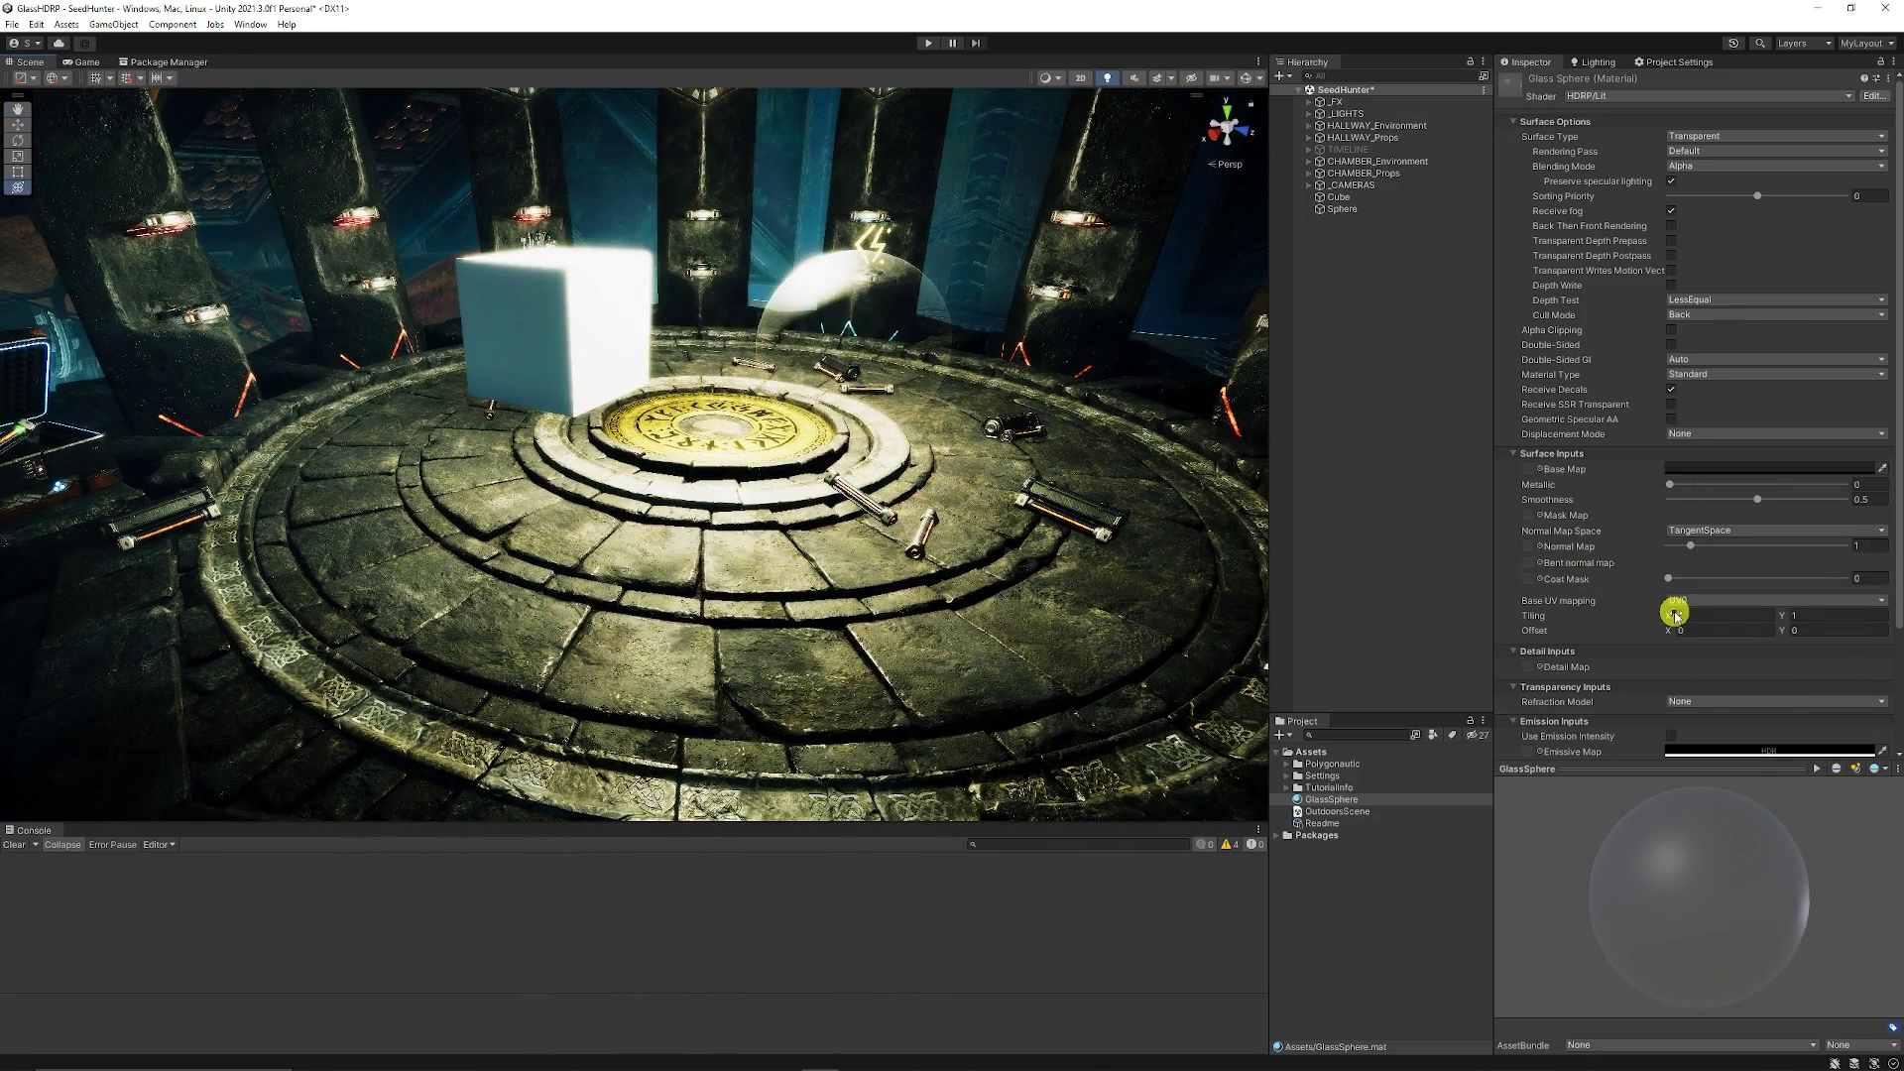
- Enter 0.95 in GlassSphere's Smoothness field and view the glossy sphere up close
click(1881, 501)
text(0.95)
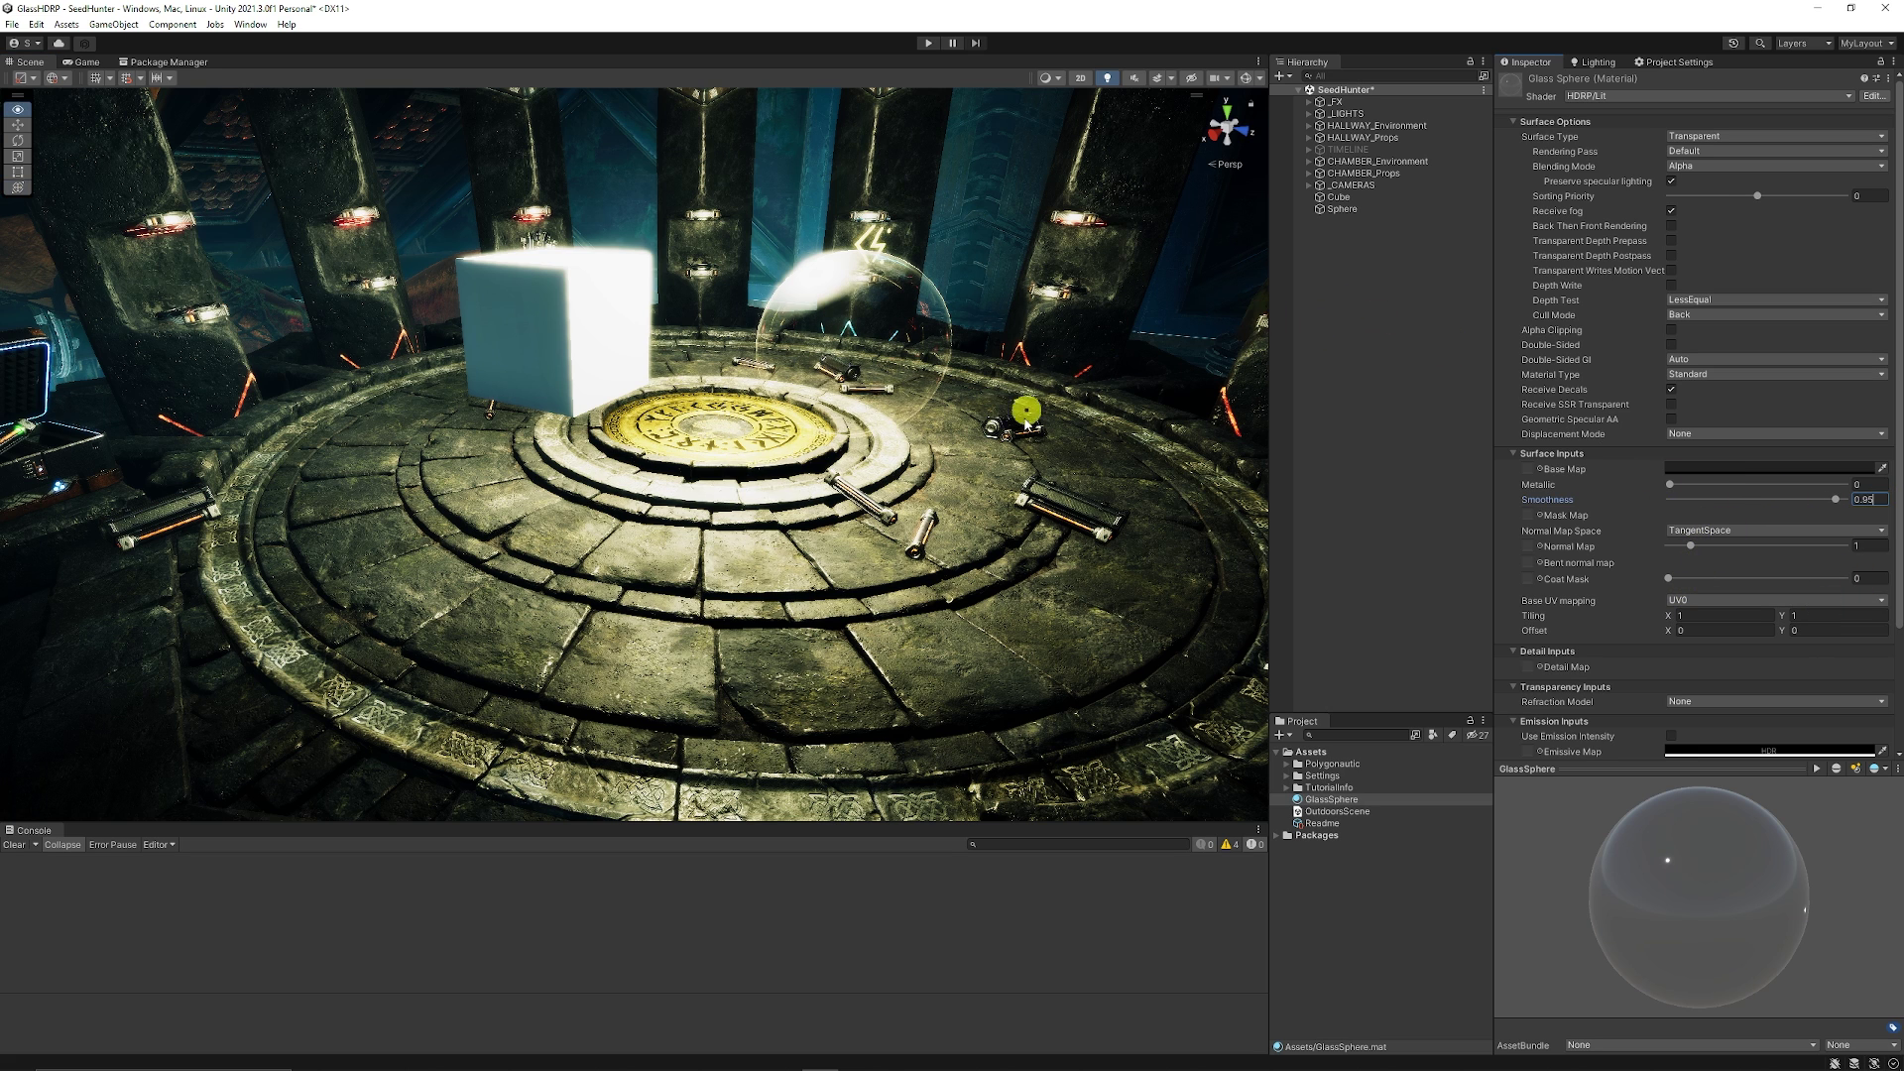
alt+drag(1021, 413, 923, 436)
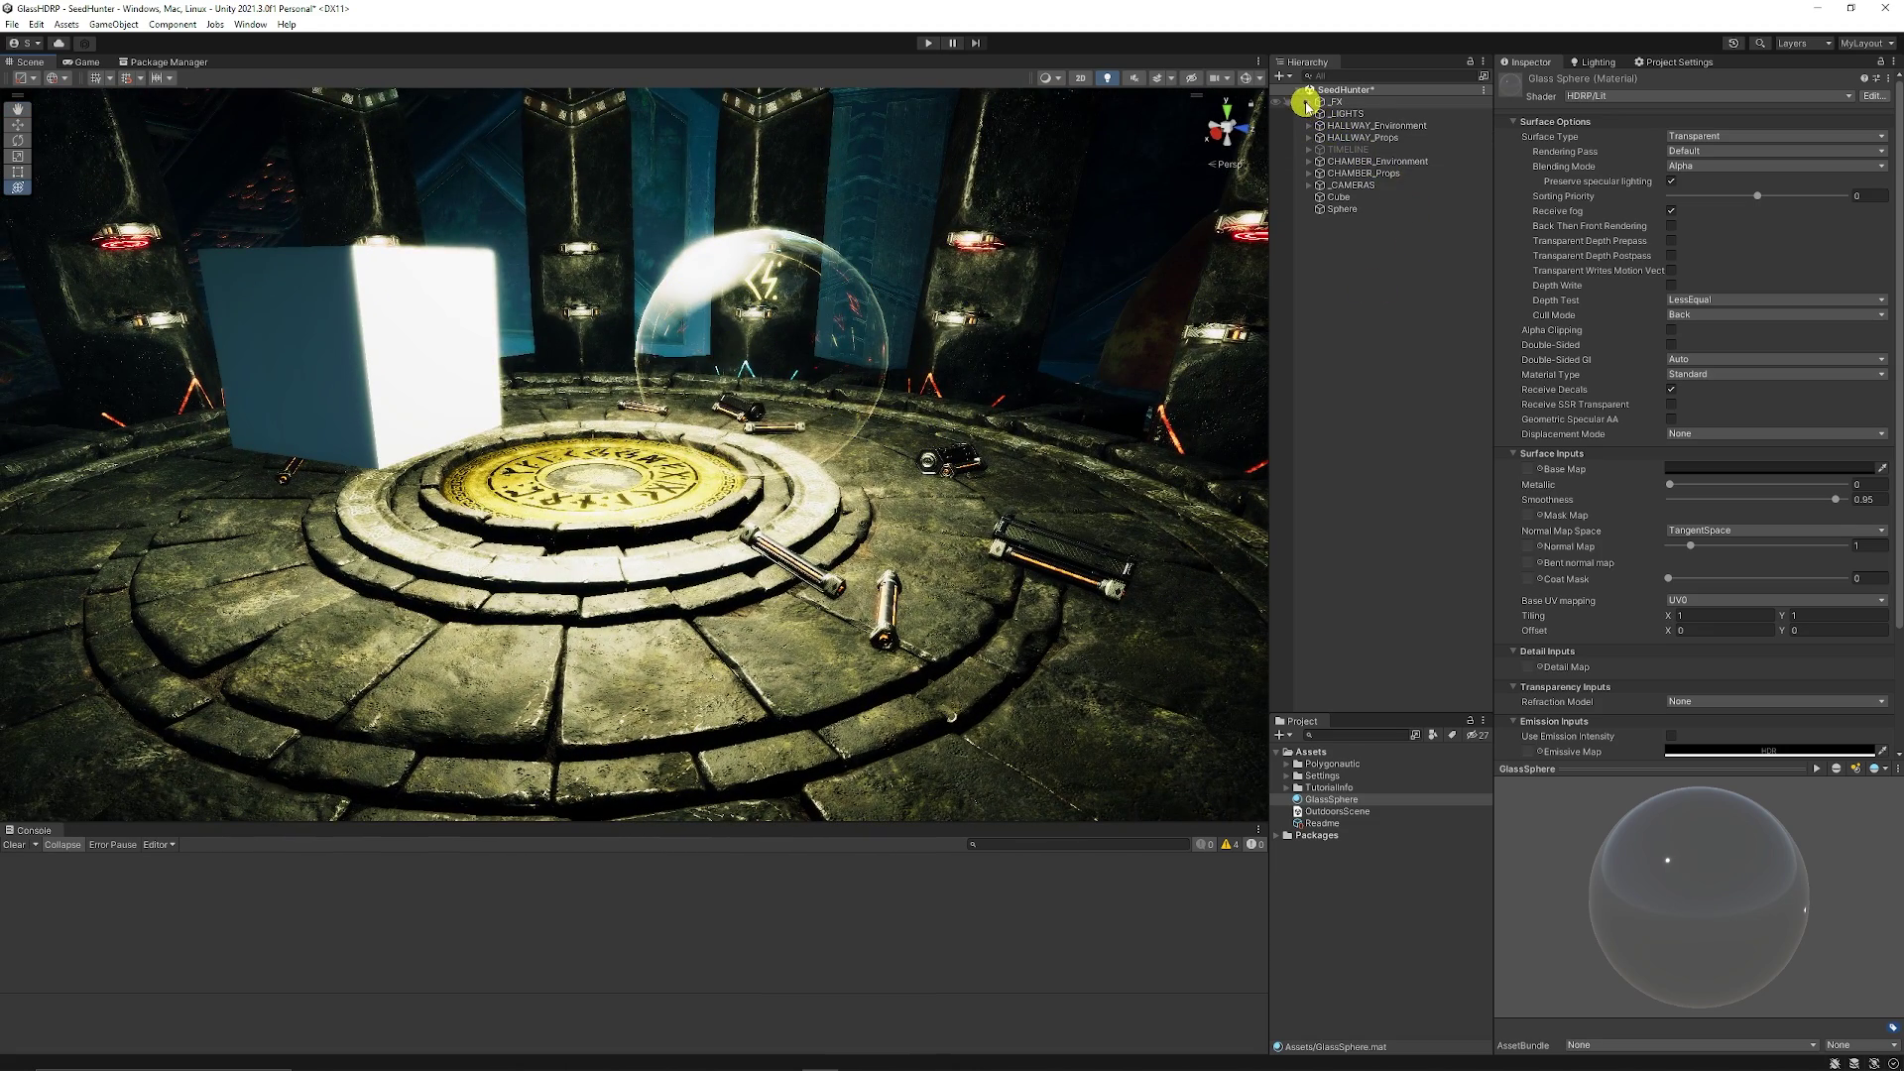
- Select Reflection Probe - Chamber under _FX > Reflection Probes, then collapse both groups
click(1309, 101)
click(1320, 137)
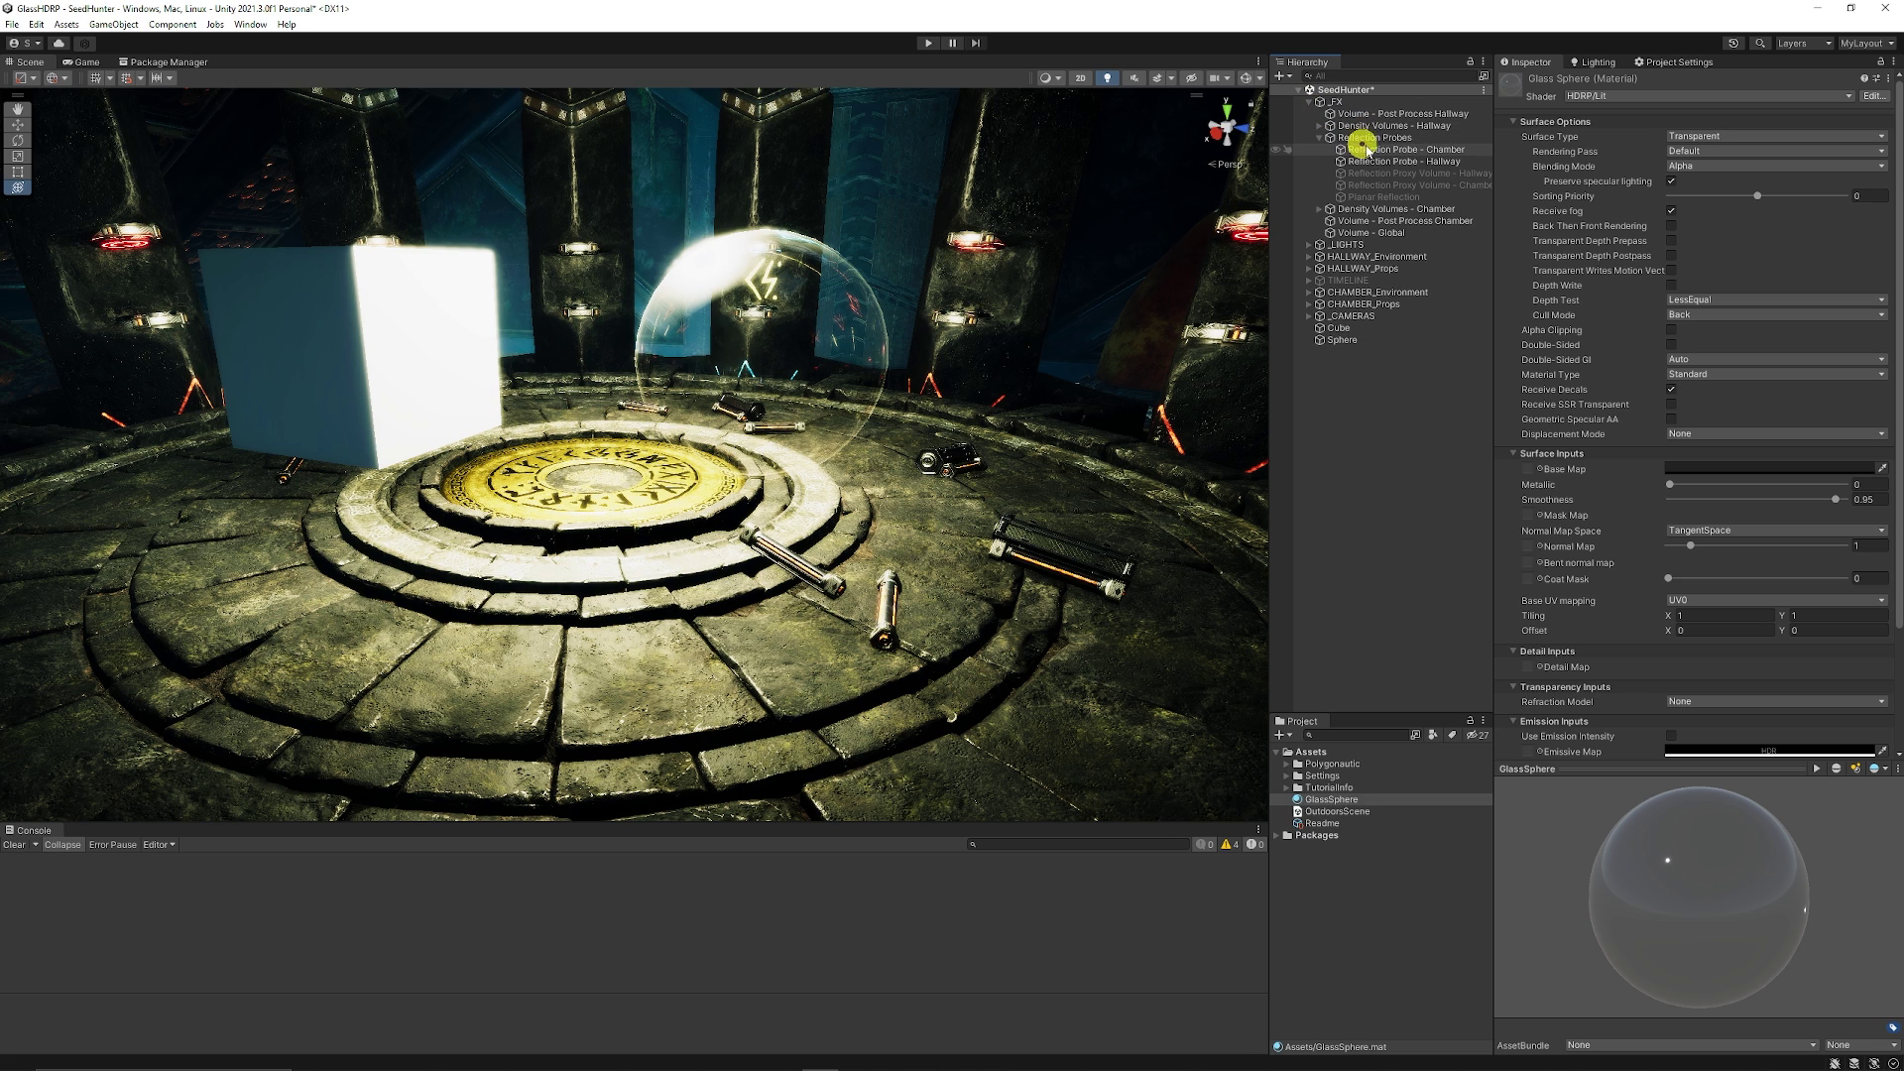
click(1387, 151)
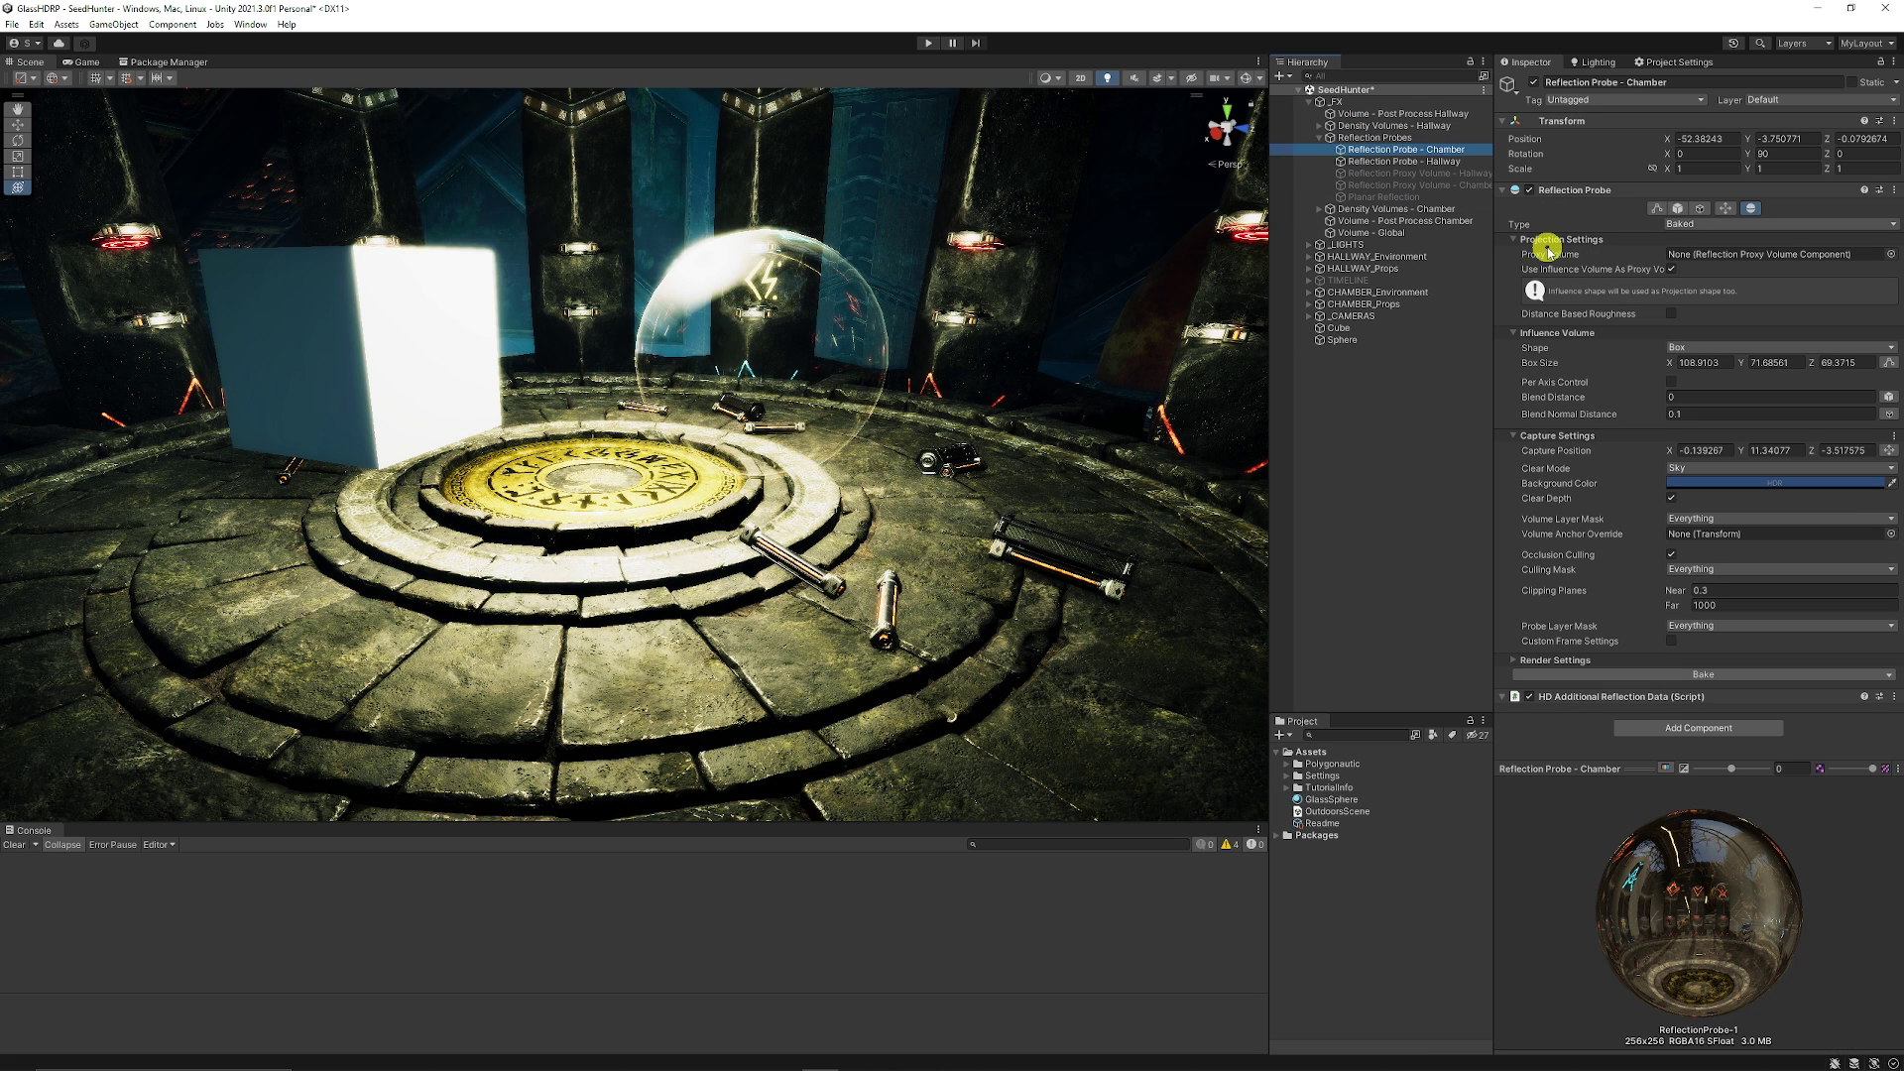
click(1320, 137)
click(1309, 101)
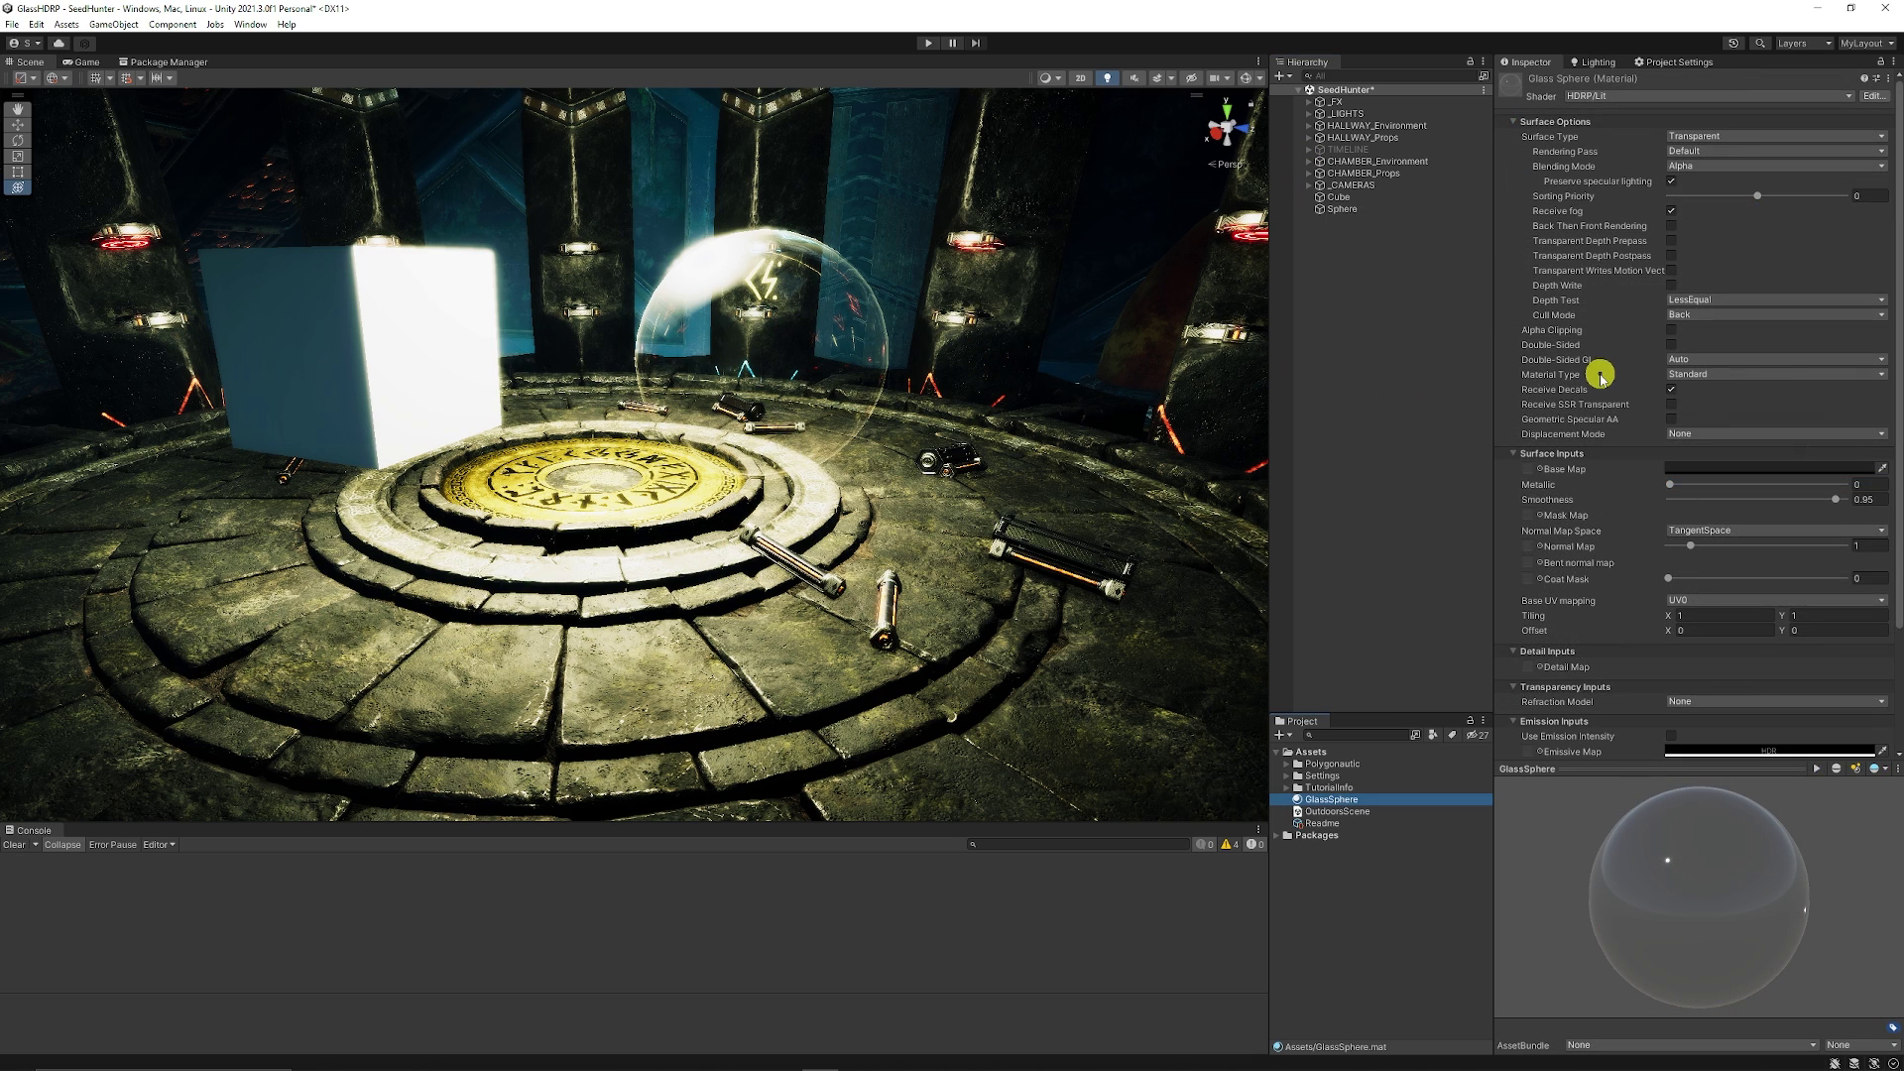
- Under Transparency Inputs, choose Sphere as GlassSphere's Refraction Model and orbit close to it
scroll(1600, 375, down, 5)
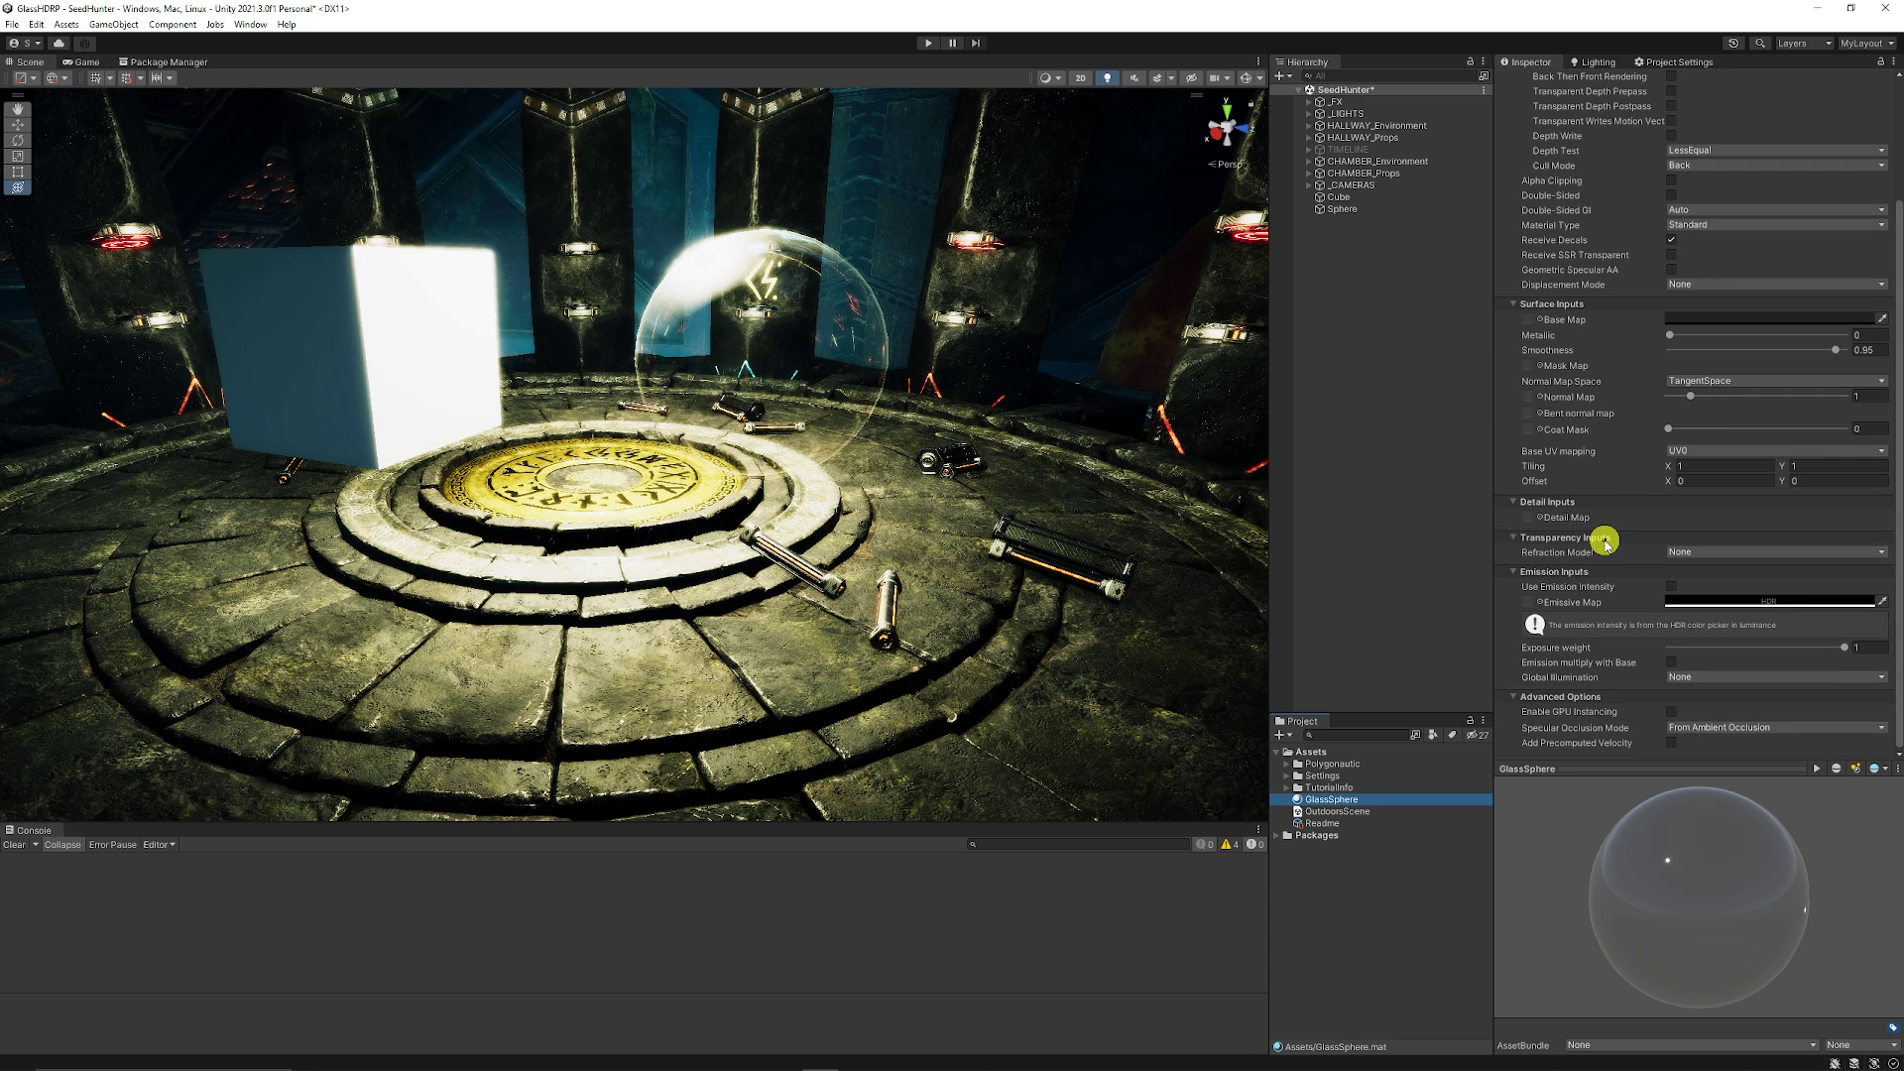
click(1692, 553)
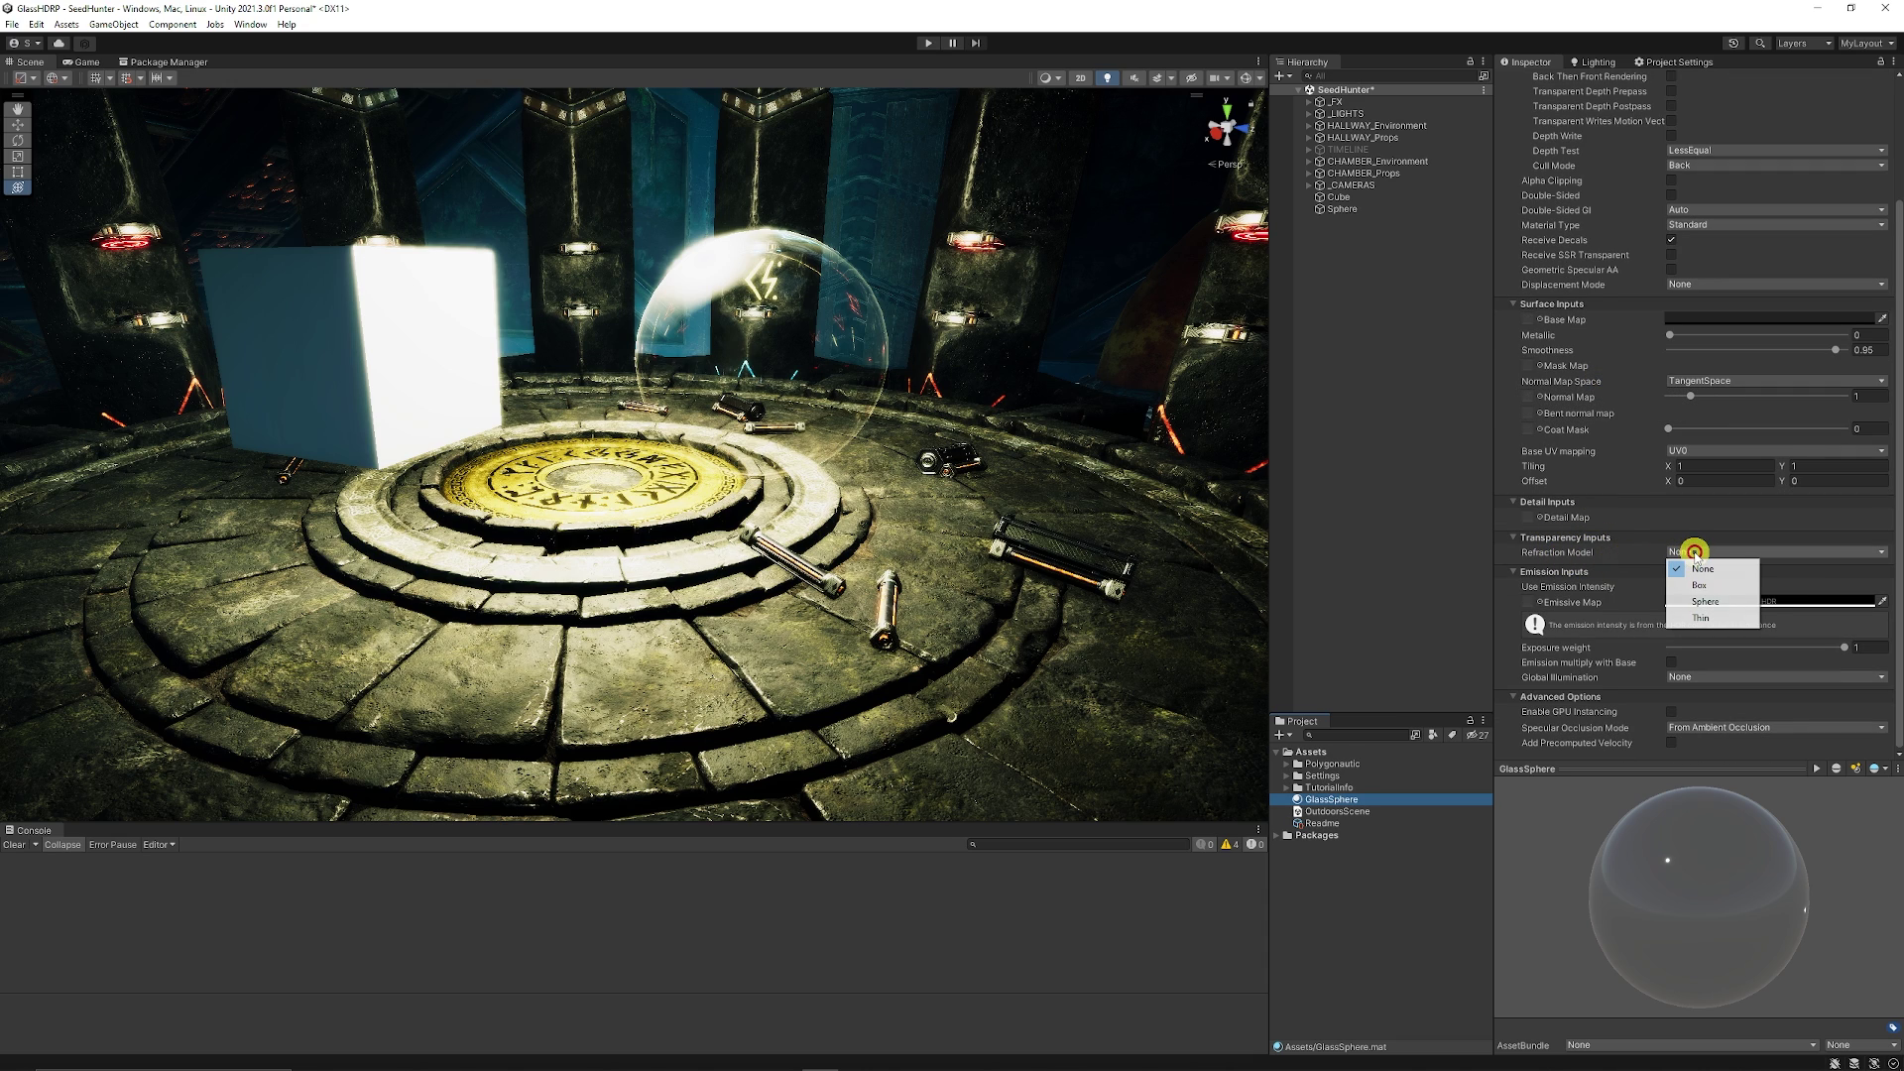
click(1724, 604)
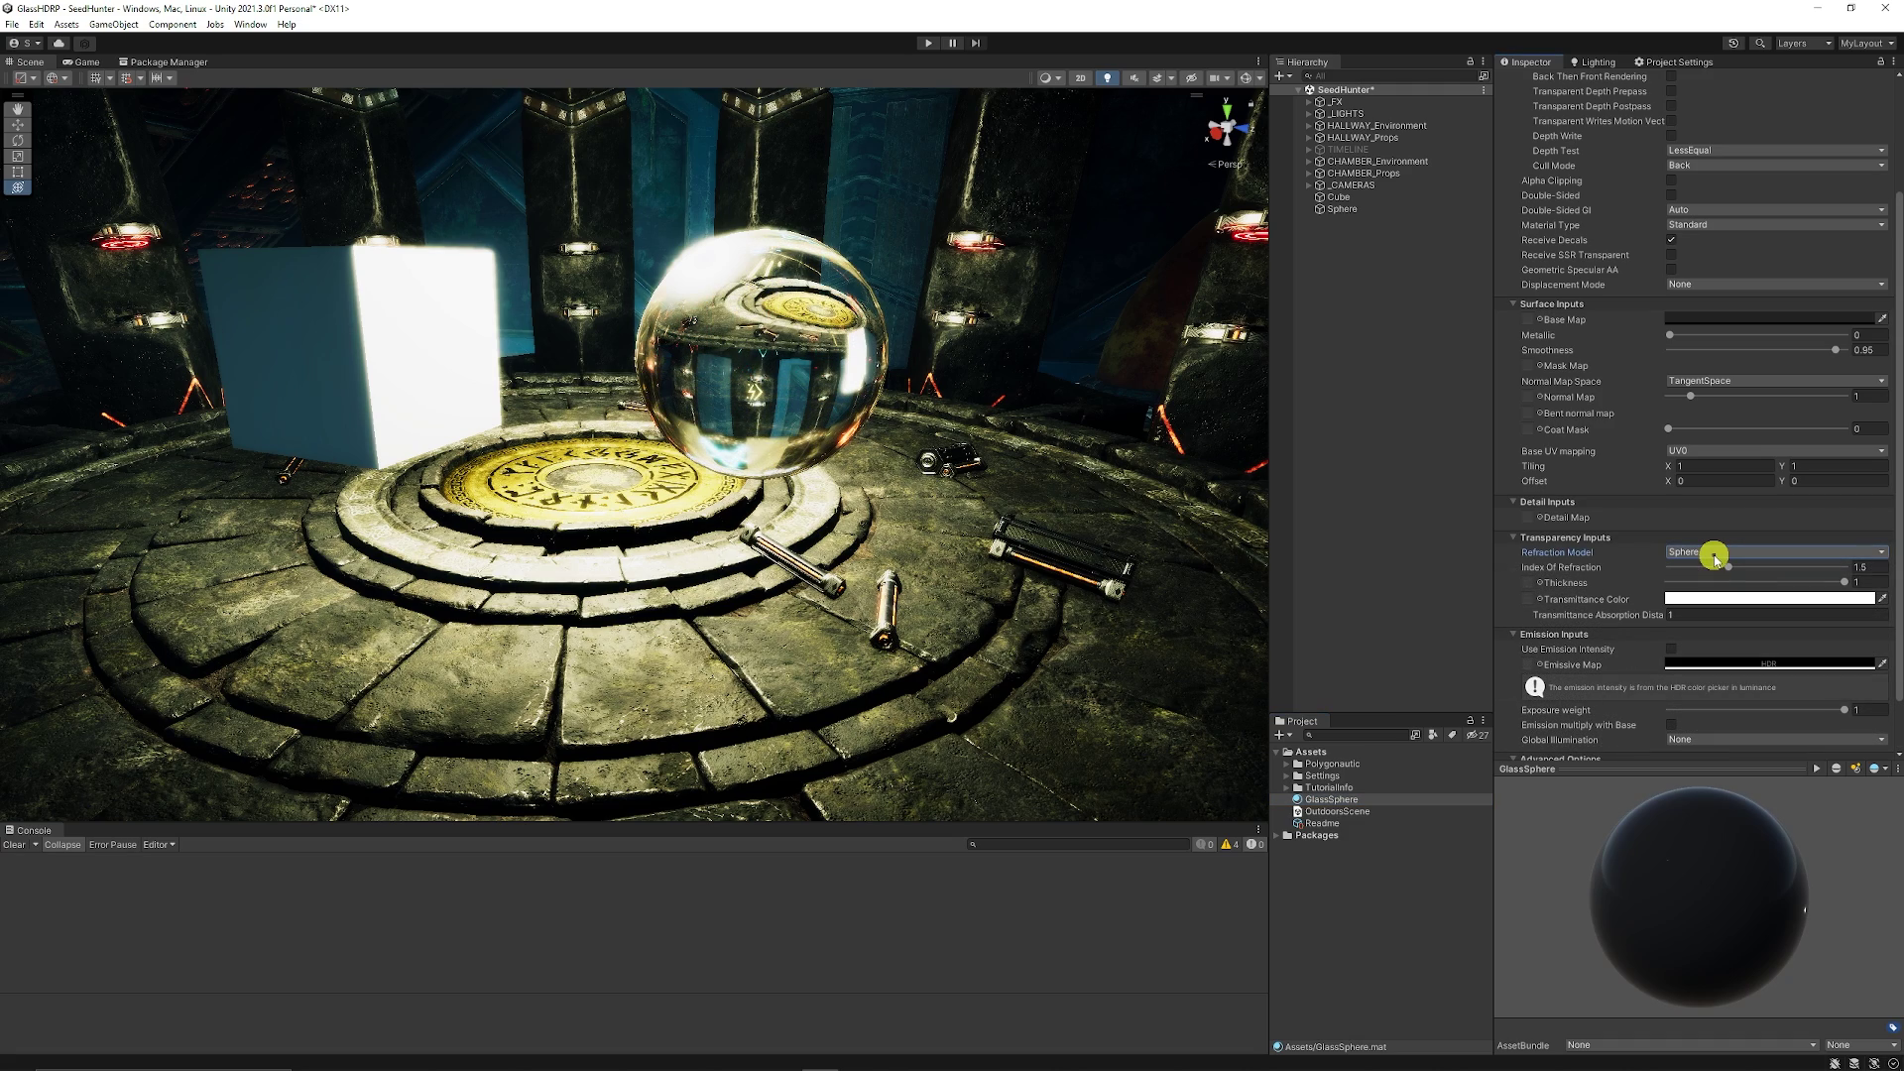
alt+drag(806, 436, 974, 394)
right_drag(973, 394, 1190, 486)
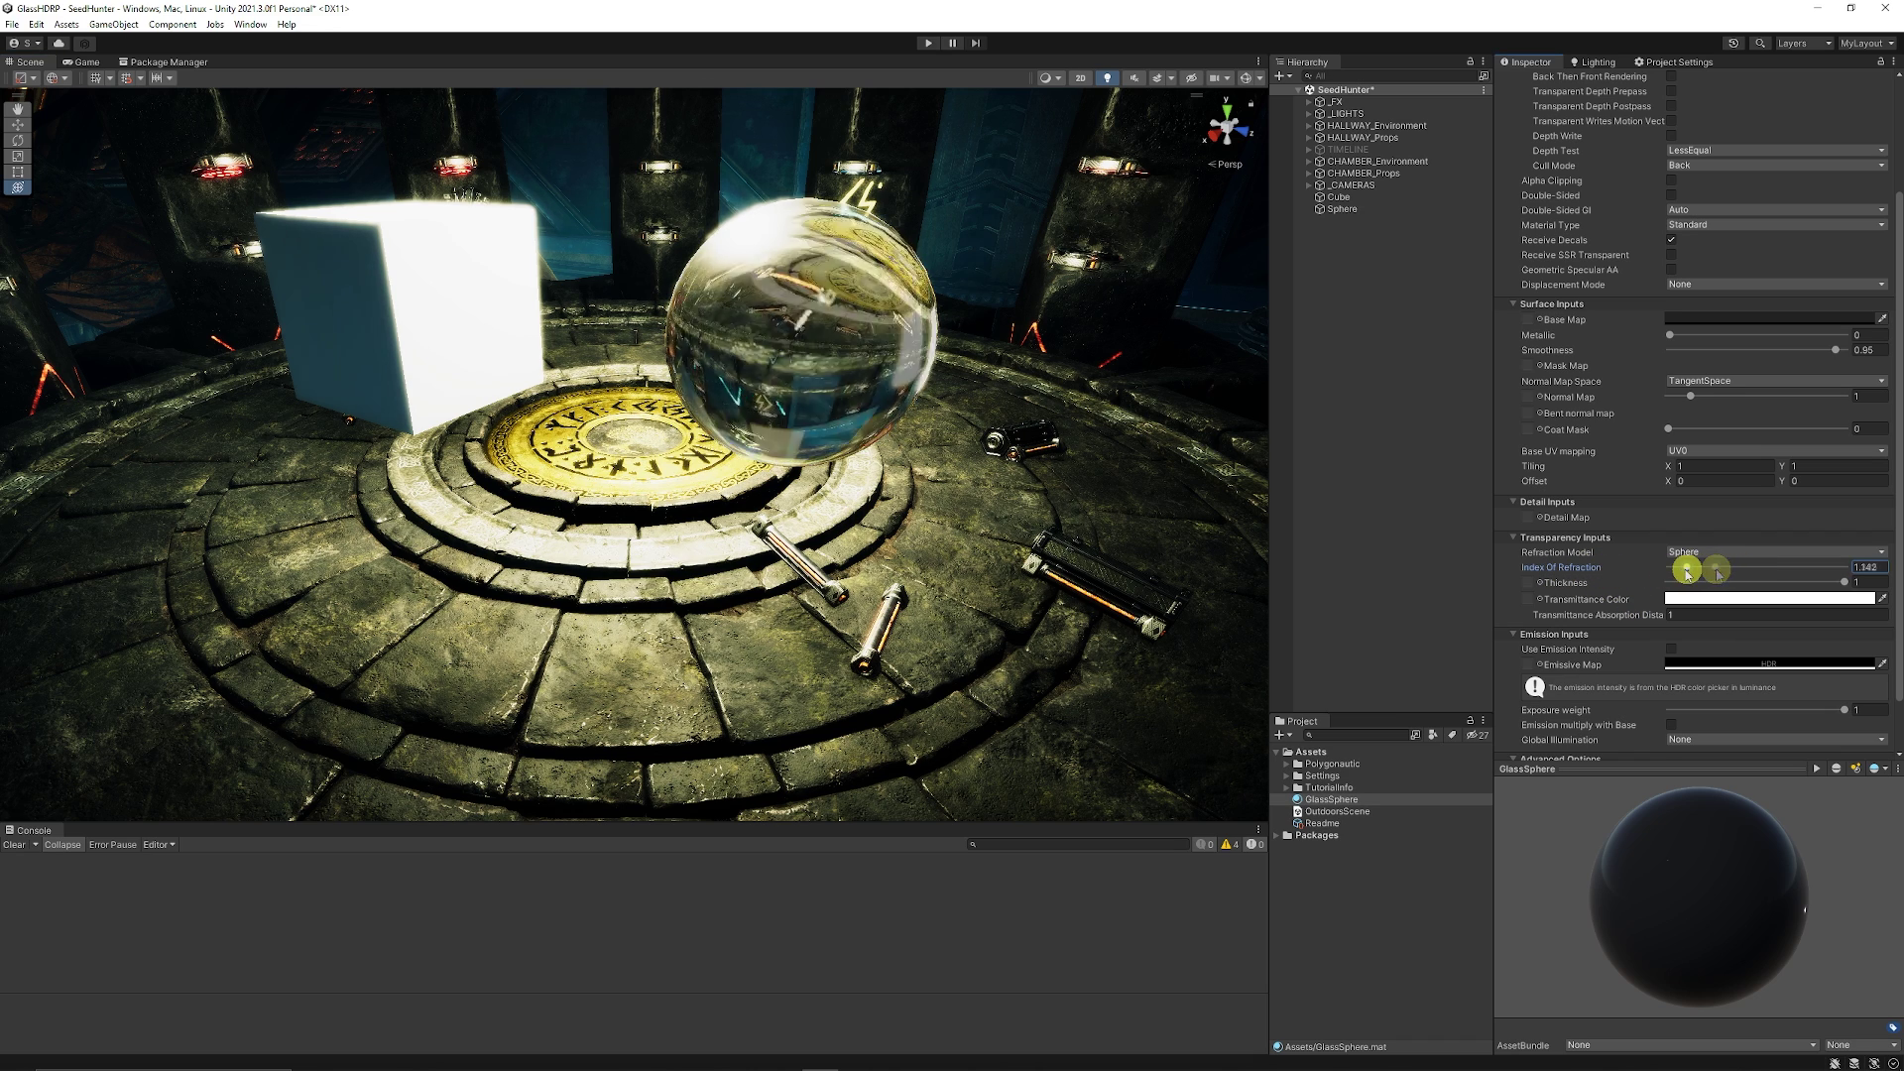
- Drag GlassSphere's Index Of Refraction down to 1.052 and its Thickness to 0
mouse_move(1686, 573)
mouse_down()
mouse_move(1661, 572)
mouse_move(1874, 582)
mouse_move(1677, 588)
mouse_up()
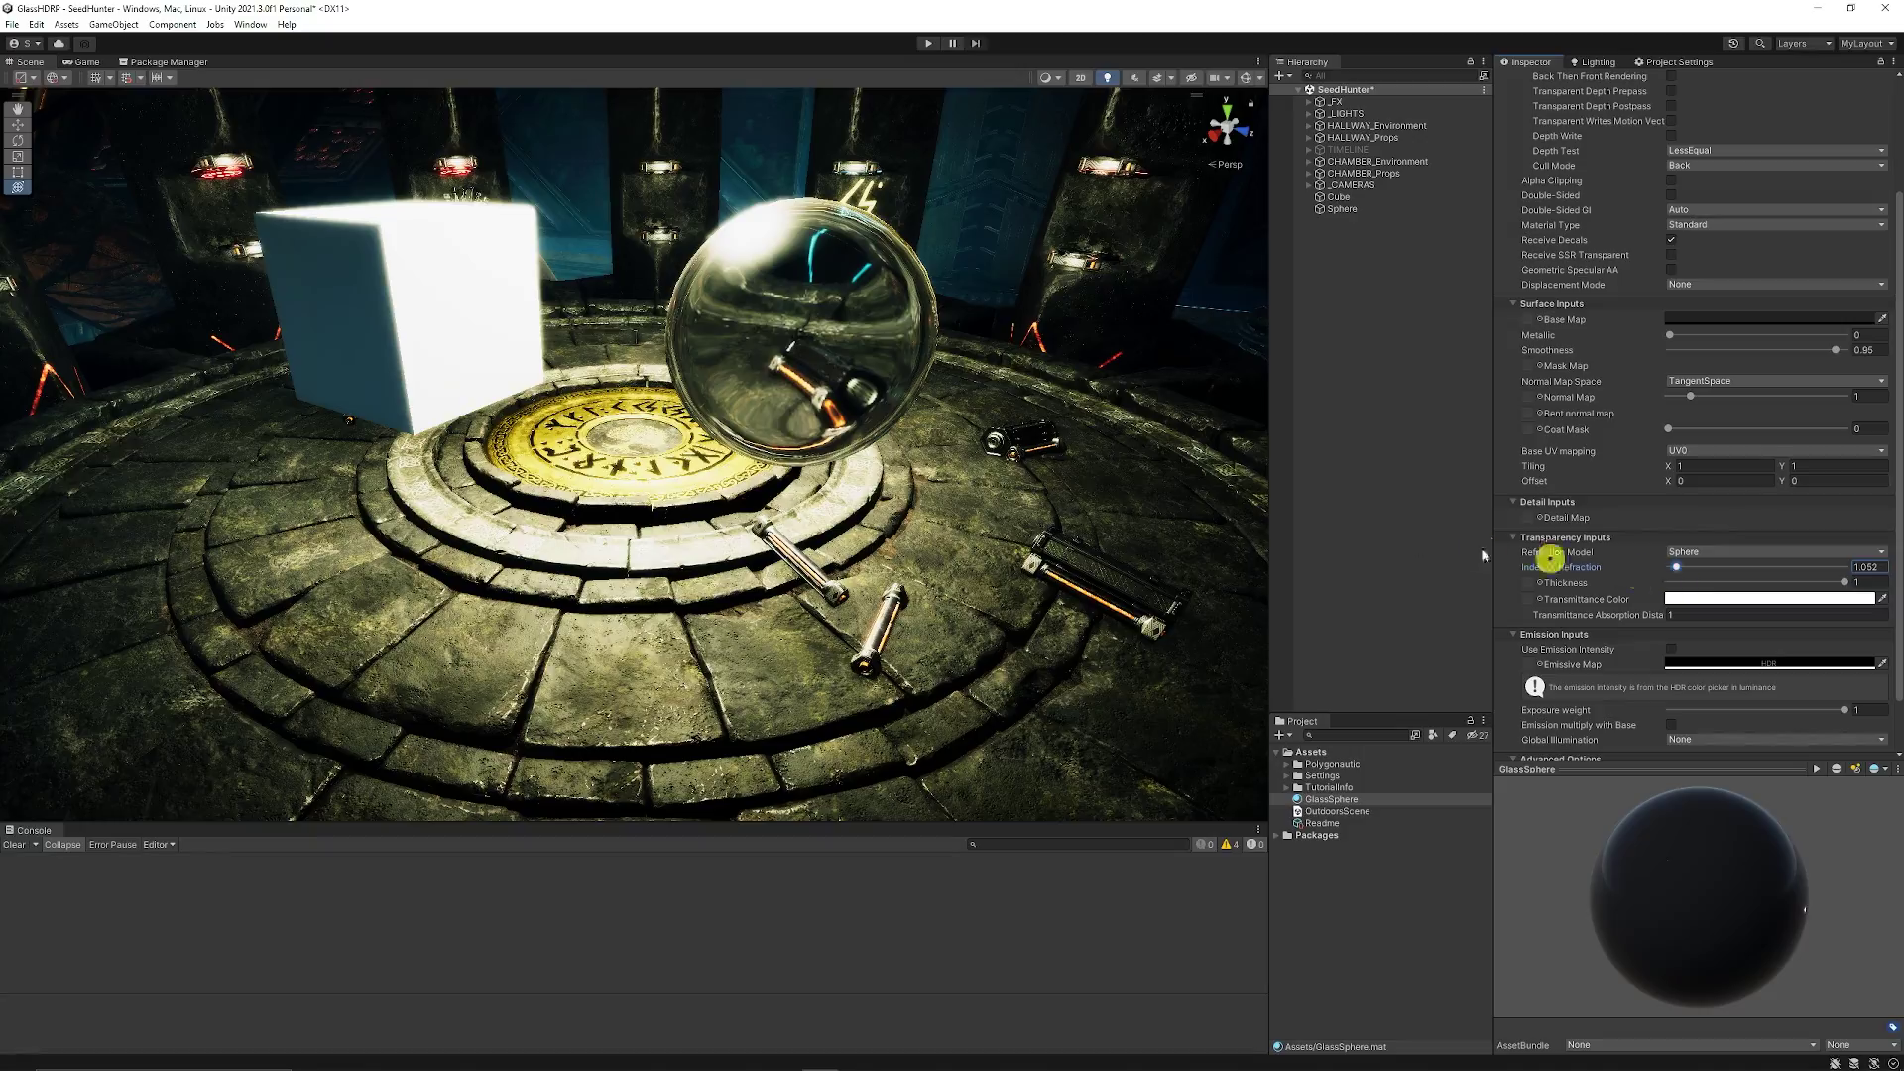
right_drag(959, 501, 792, 466)
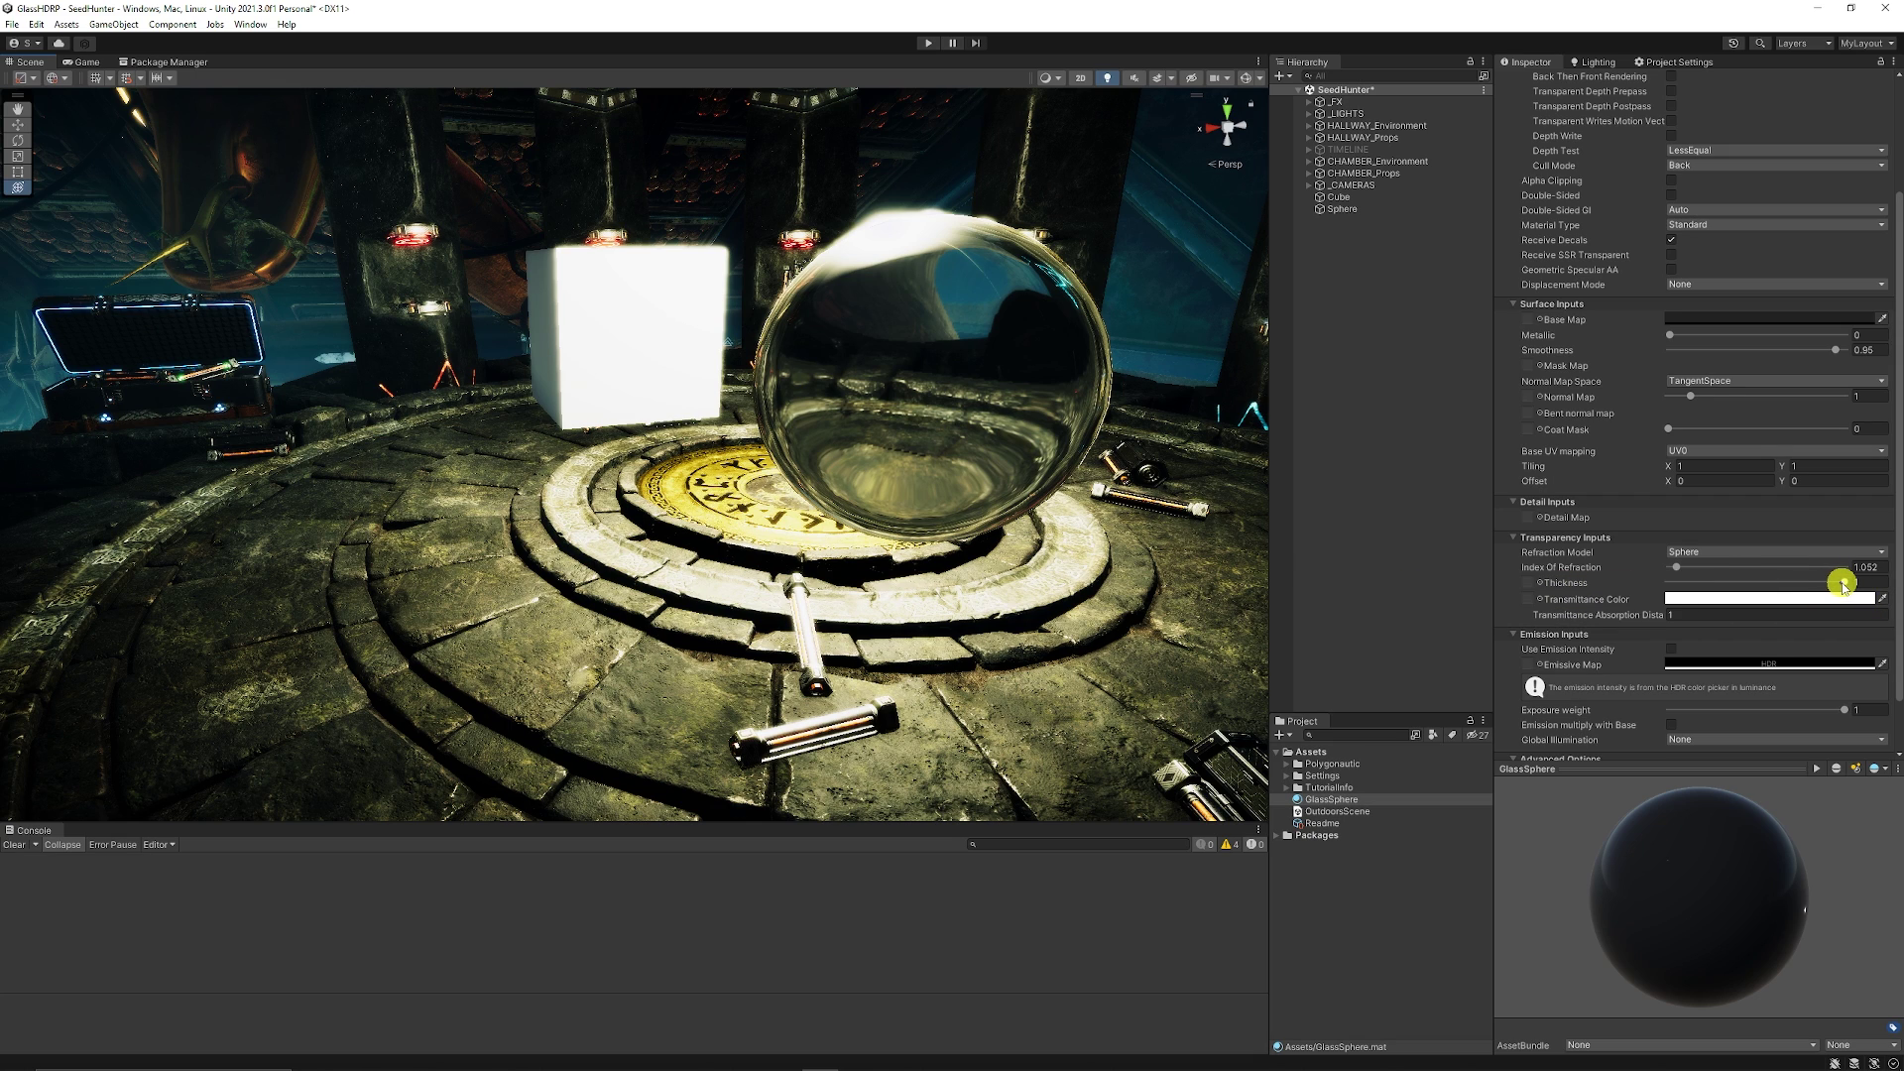
drag(1842, 585, 1877, 611)
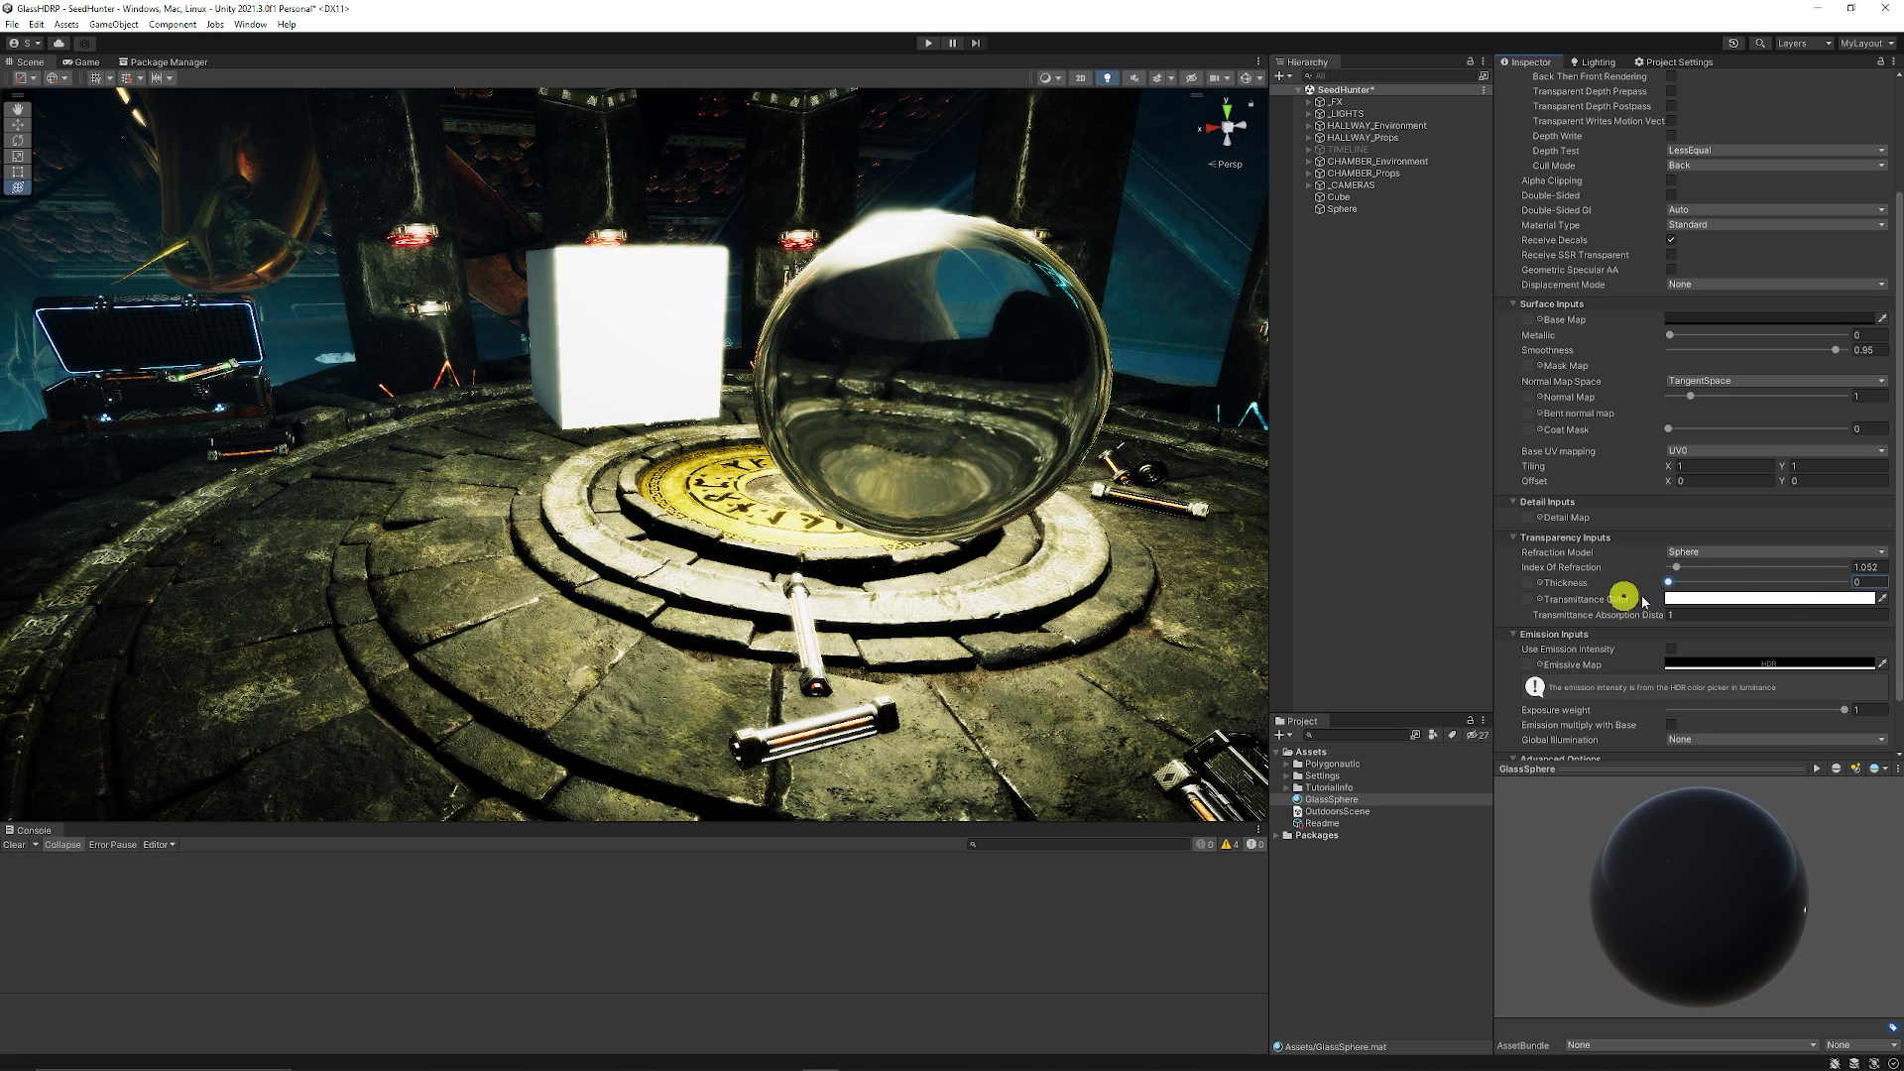
- Set GlassSphere's Transmittance Color to dark red (C31414) in the Color picker
click(1793, 599)
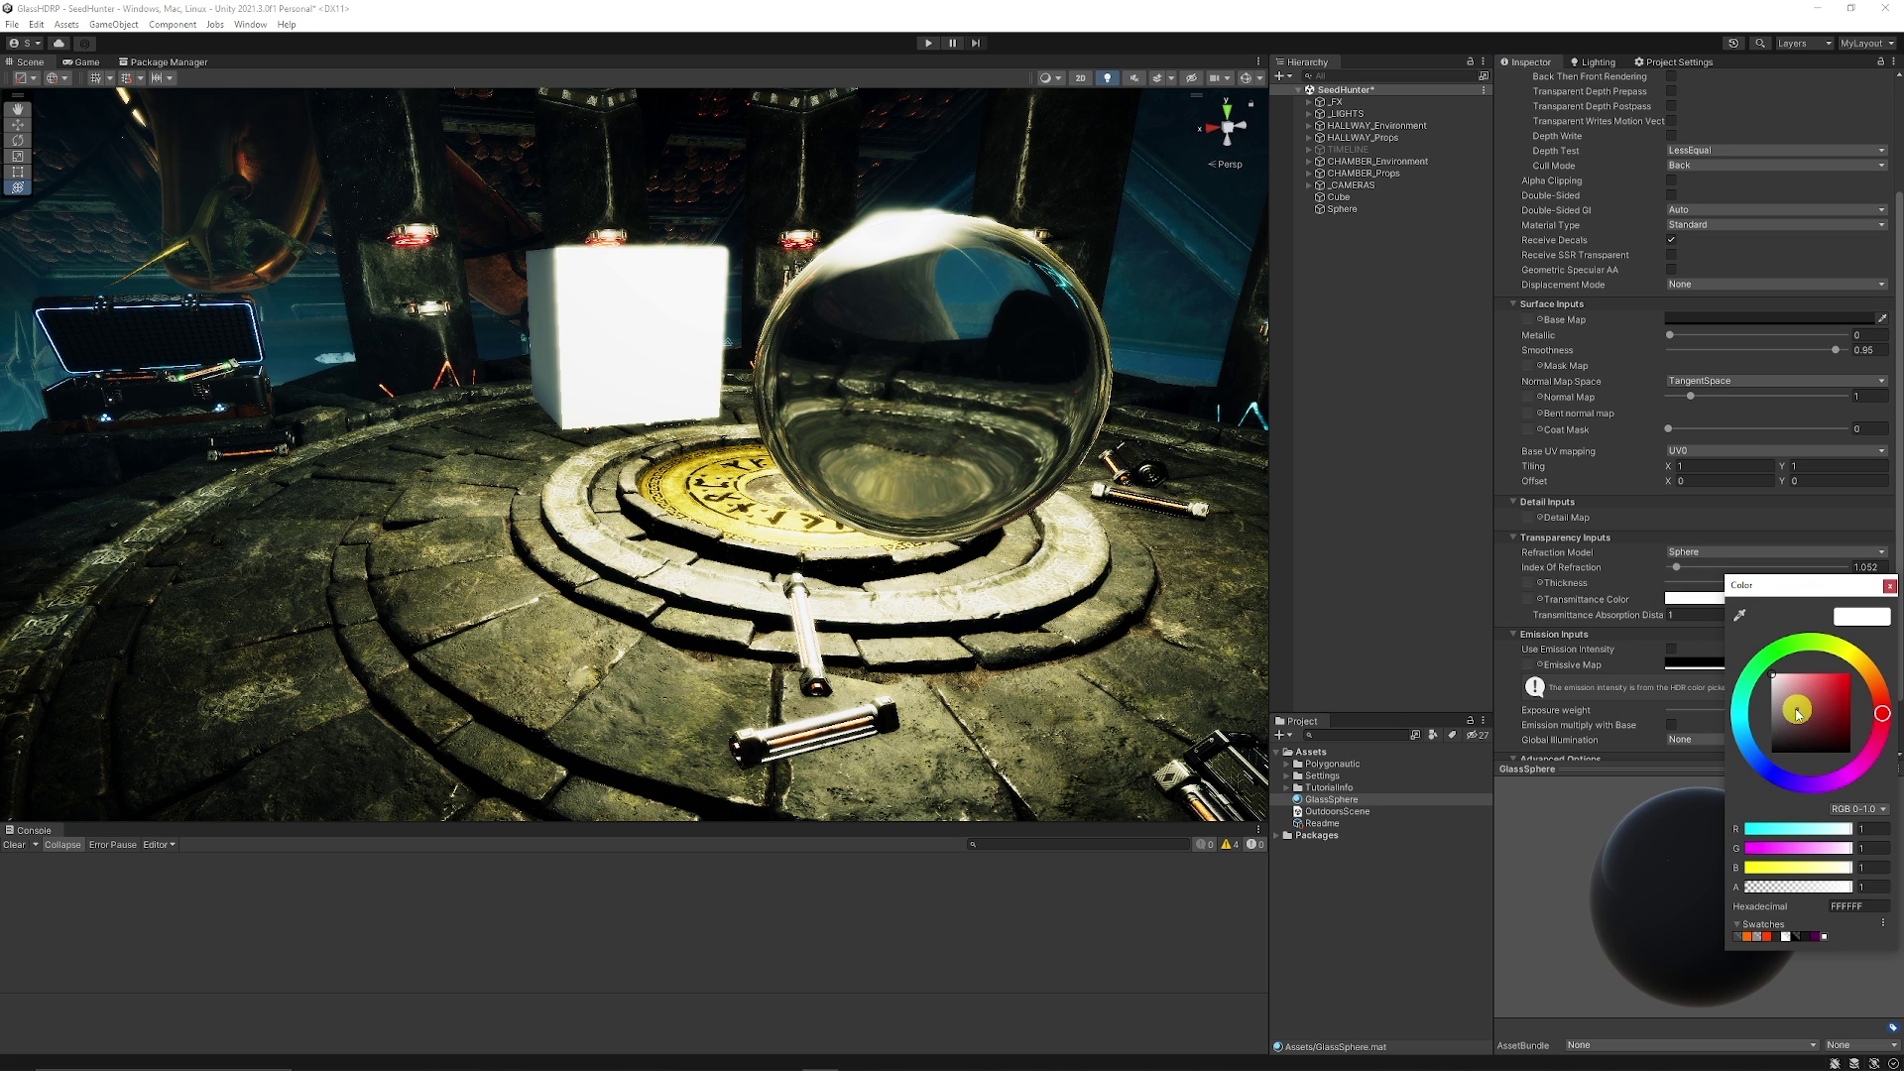
drag(1823, 704, 1843, 692)
mouse_move(1083, 546)
right_down()
mouse_move(1008, 502)
mouse_move(1038, 481)
mouse_move(1054, 515)
mouse_move(973, 502)
mouse_move(1090, 515)
right_up()
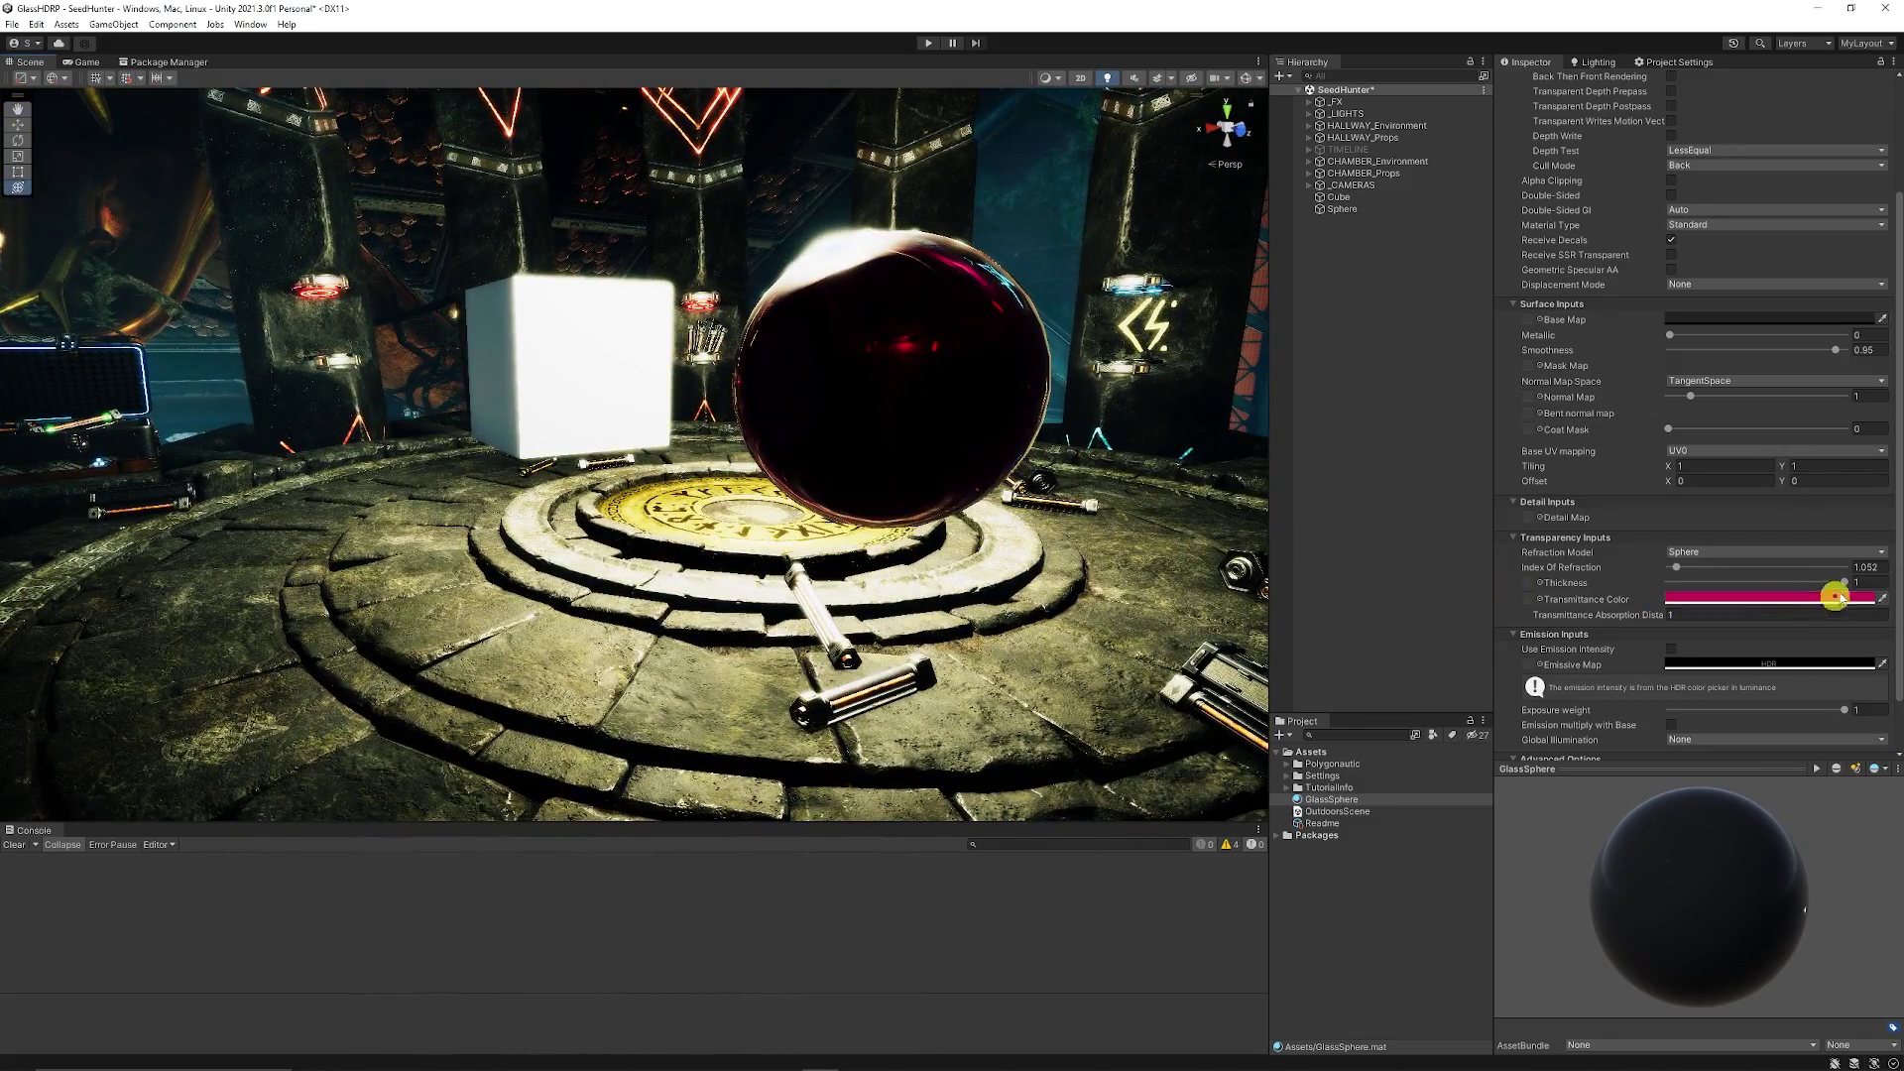
- Try a Thickness of about 0.1, then settle on 1 and view the sphere from several sides
drag(1739, 587, 1683, 588)
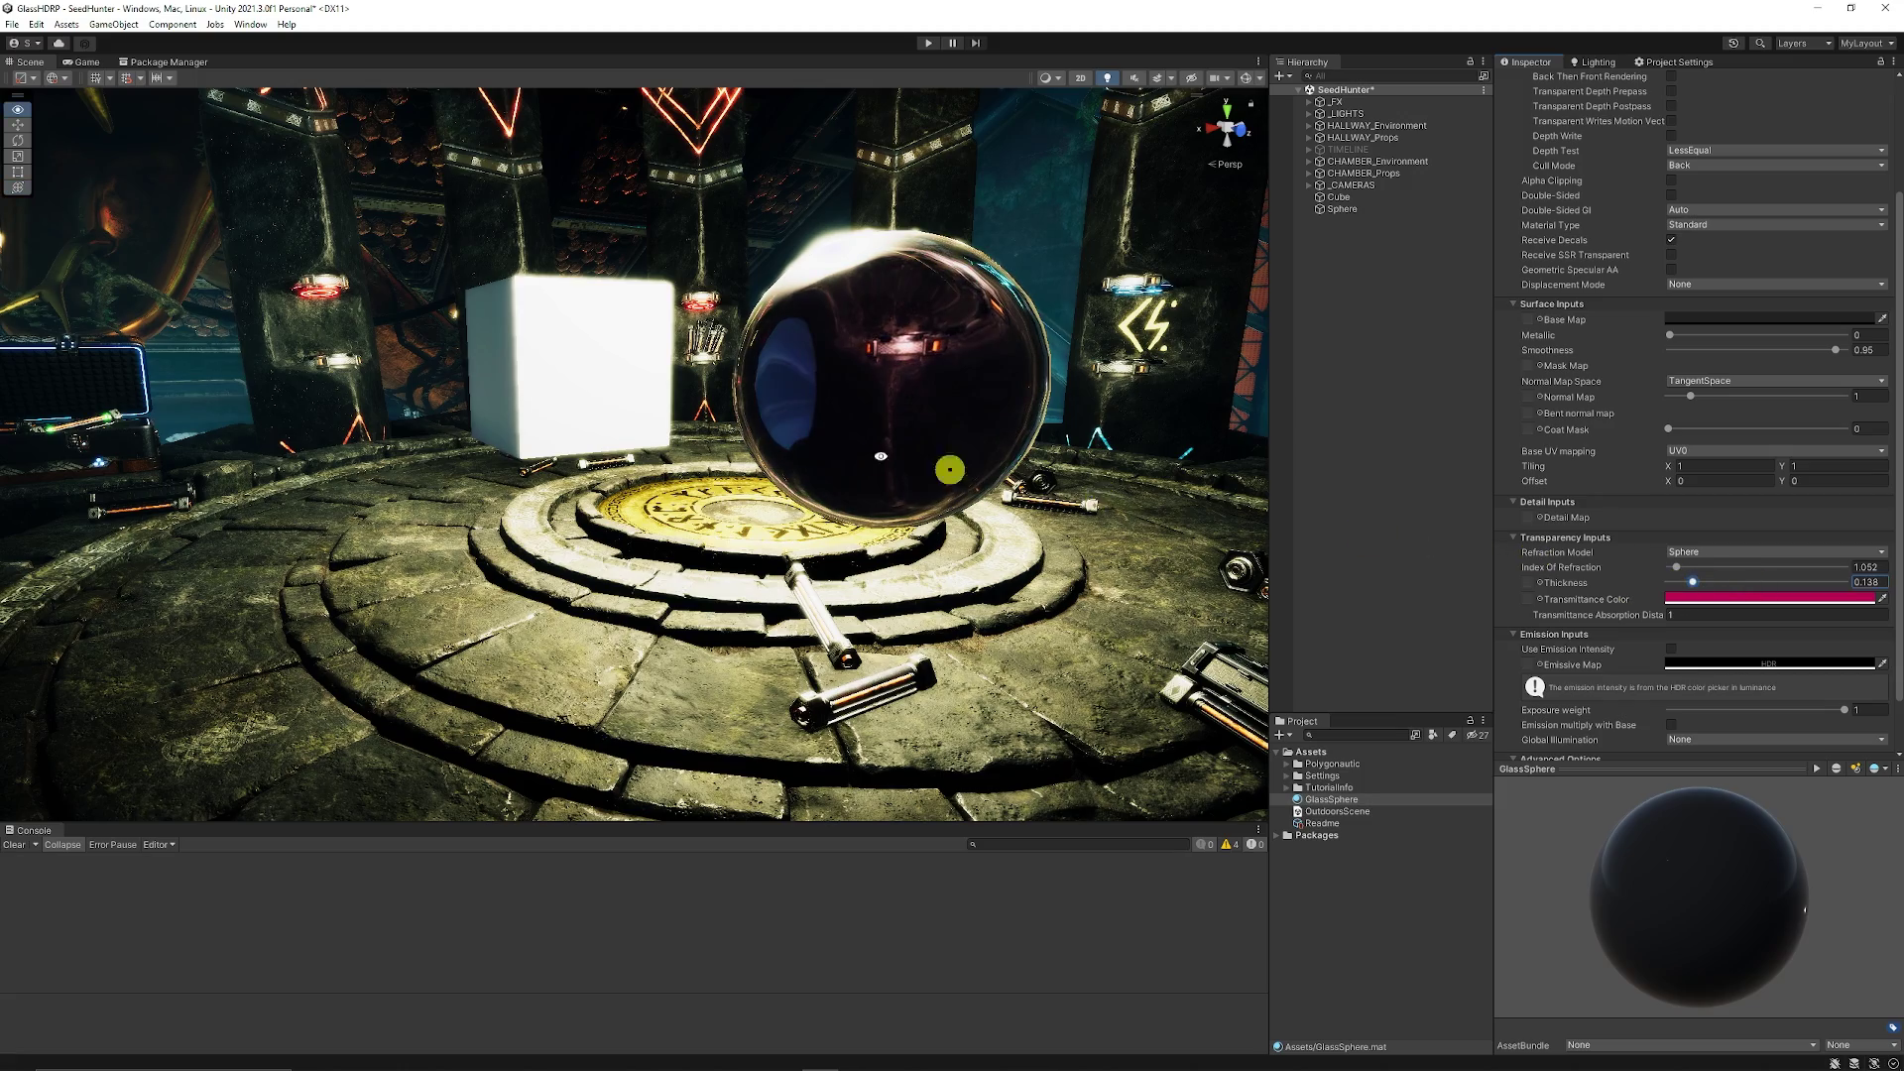
right_drag(881, 456, 1045, 402)
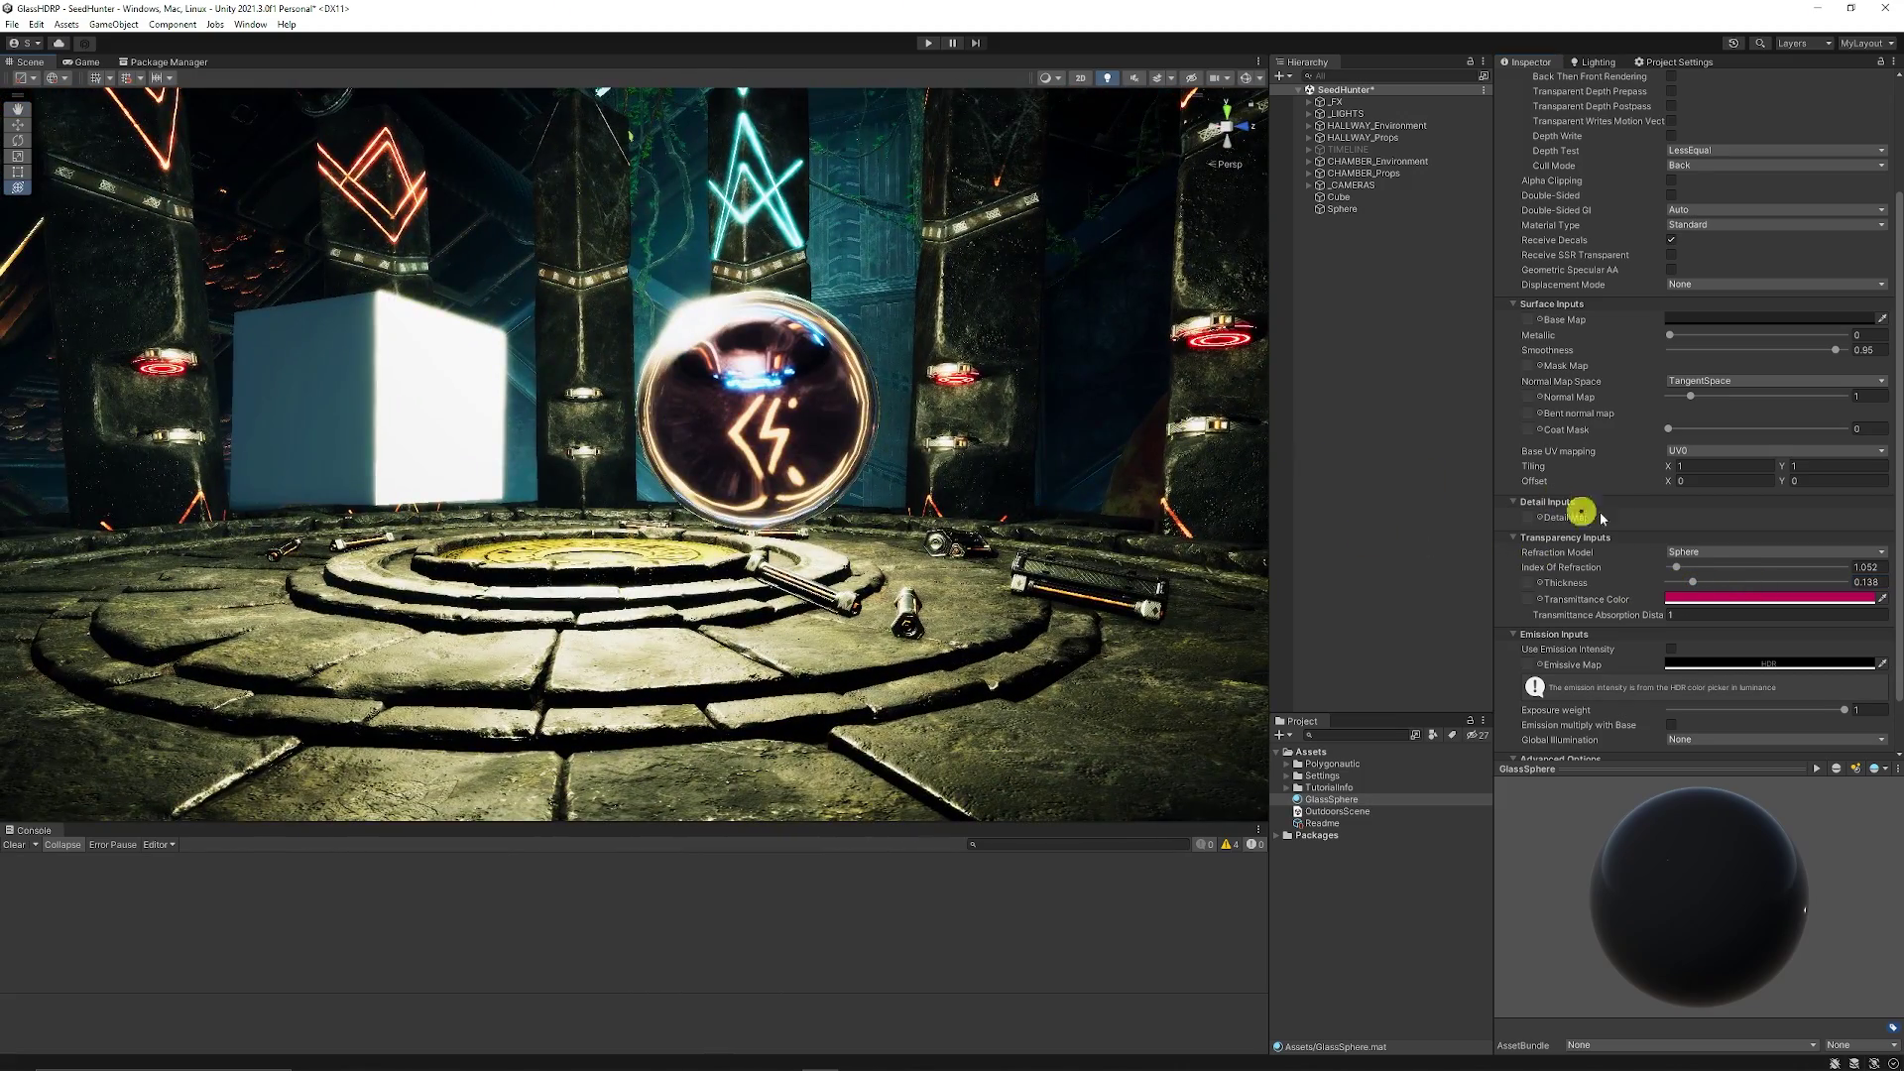
drag(1694, 583, 1889, 591)
right_drag(769, 486, 893, 516)
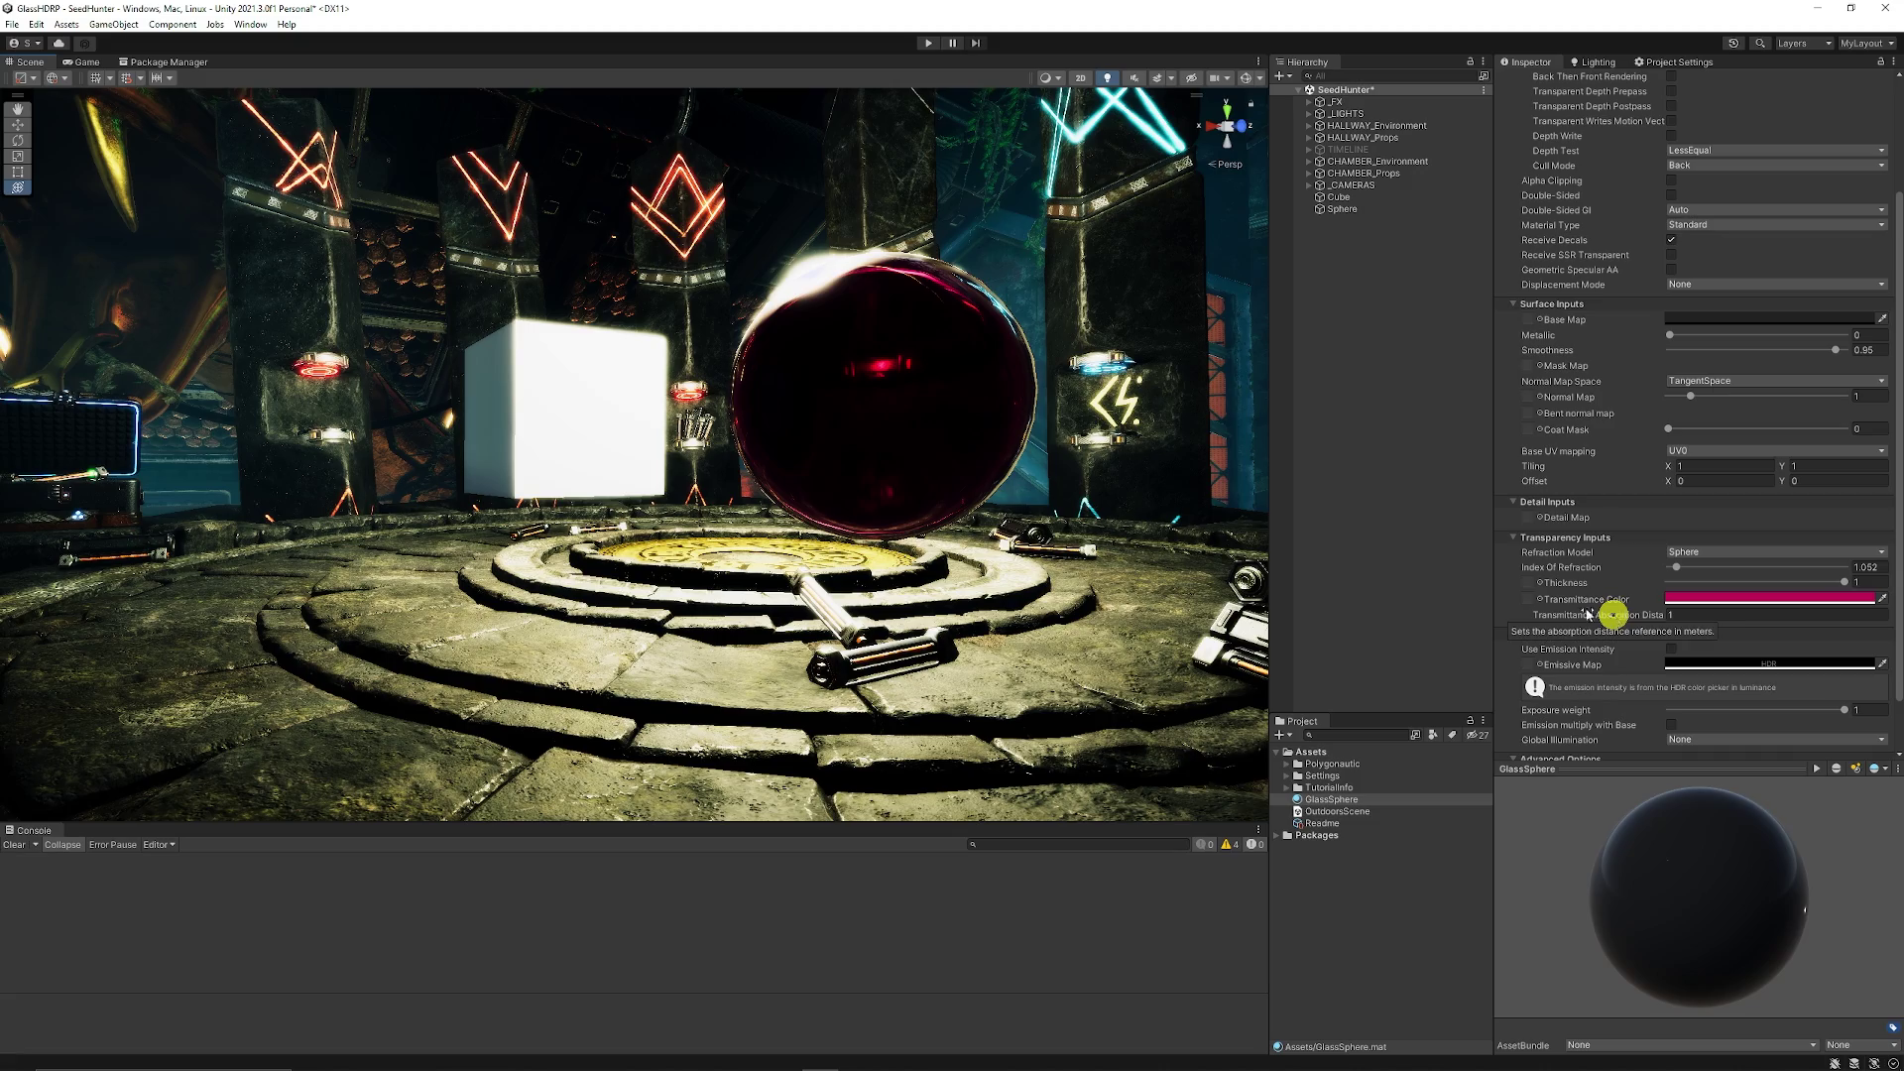
right_drag(977, 443, 1094, 513)
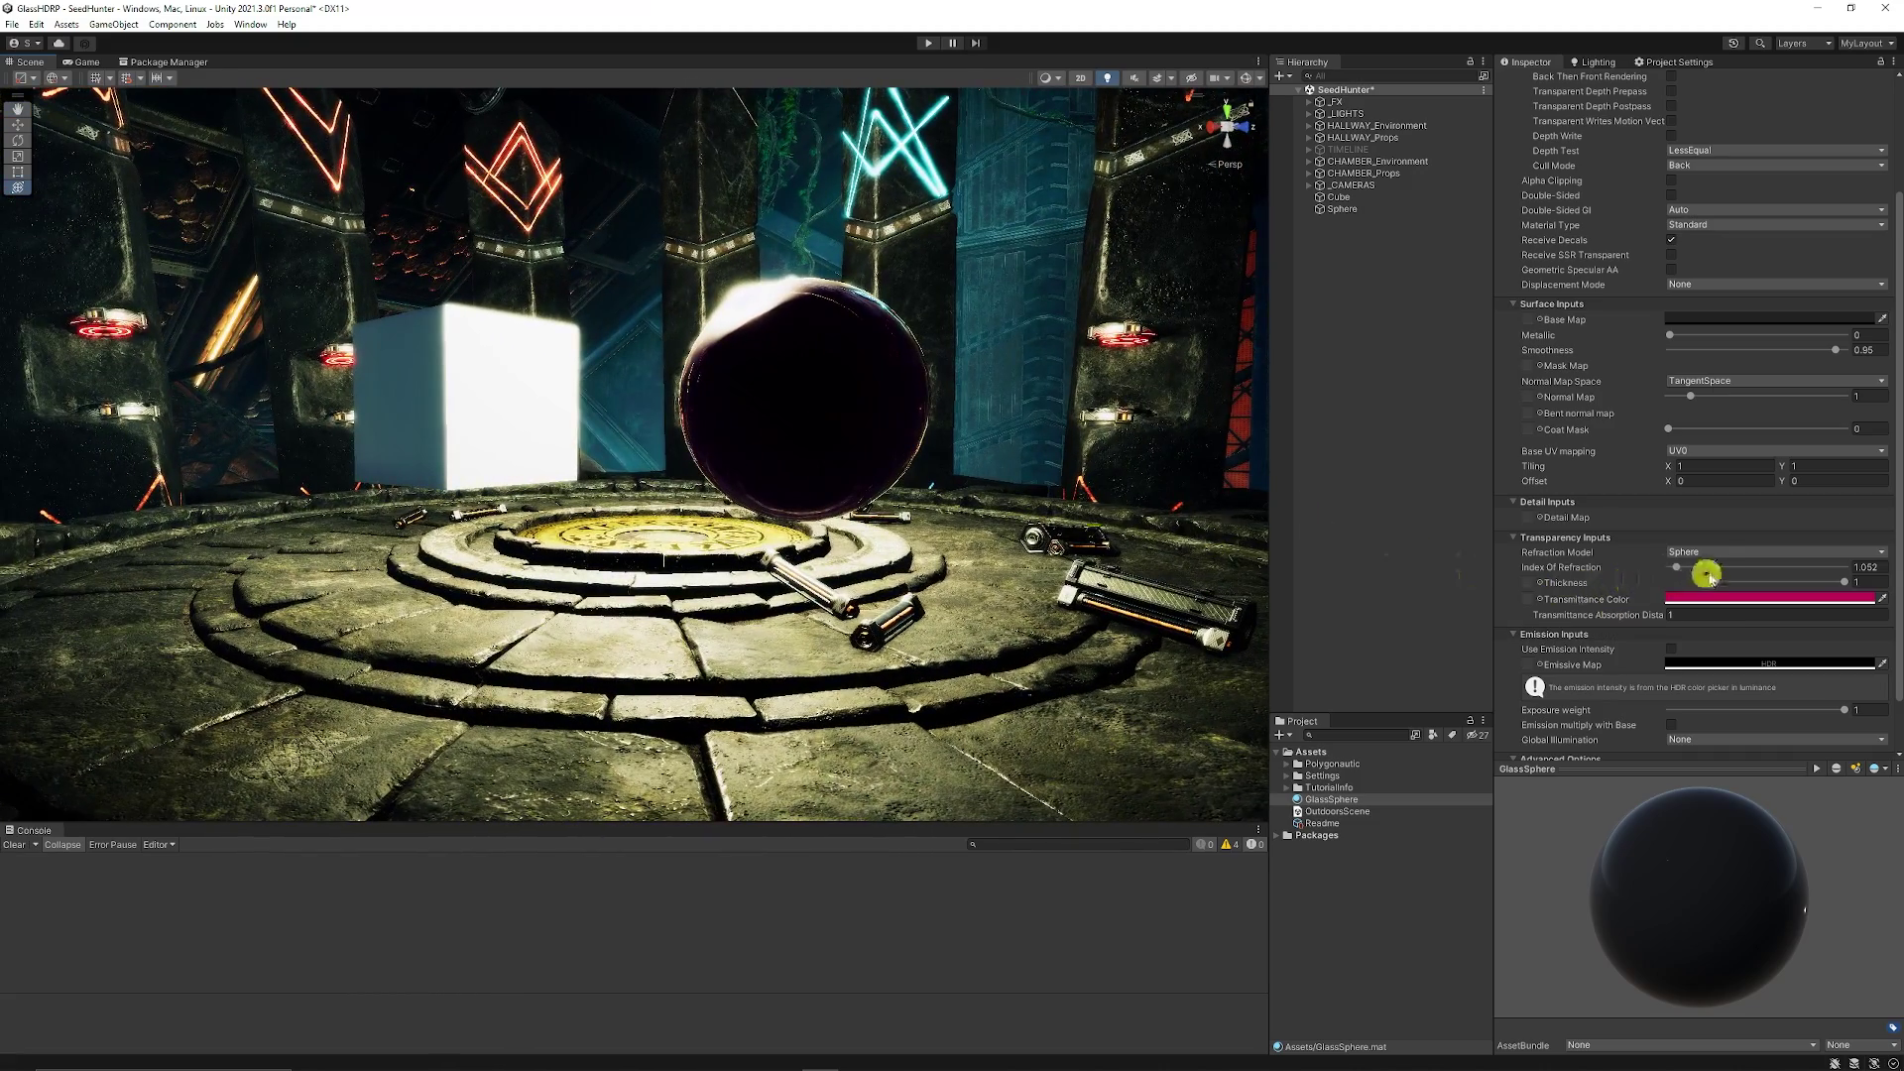
right_drag(892, 496, 742, 510)
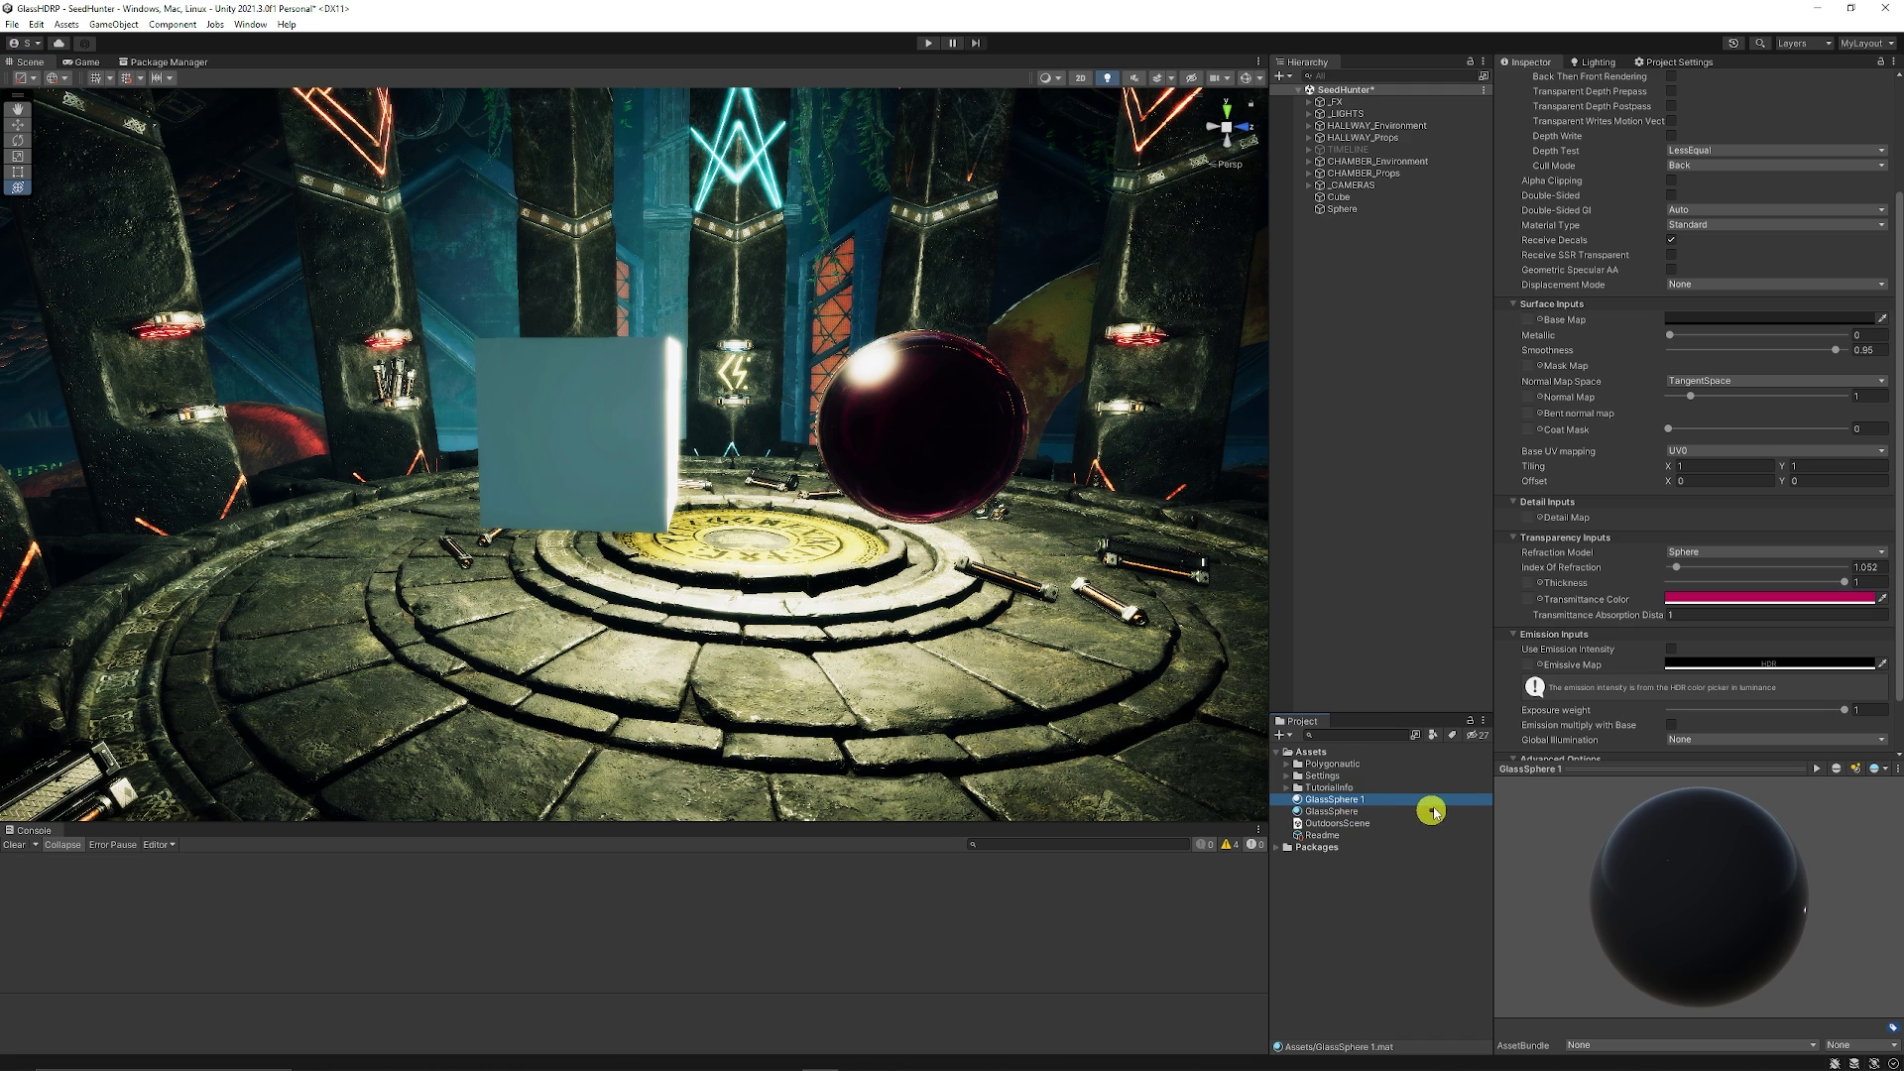
- Name the duplicated glass material GlassCube and apply it to the cube
click(1449, 801)
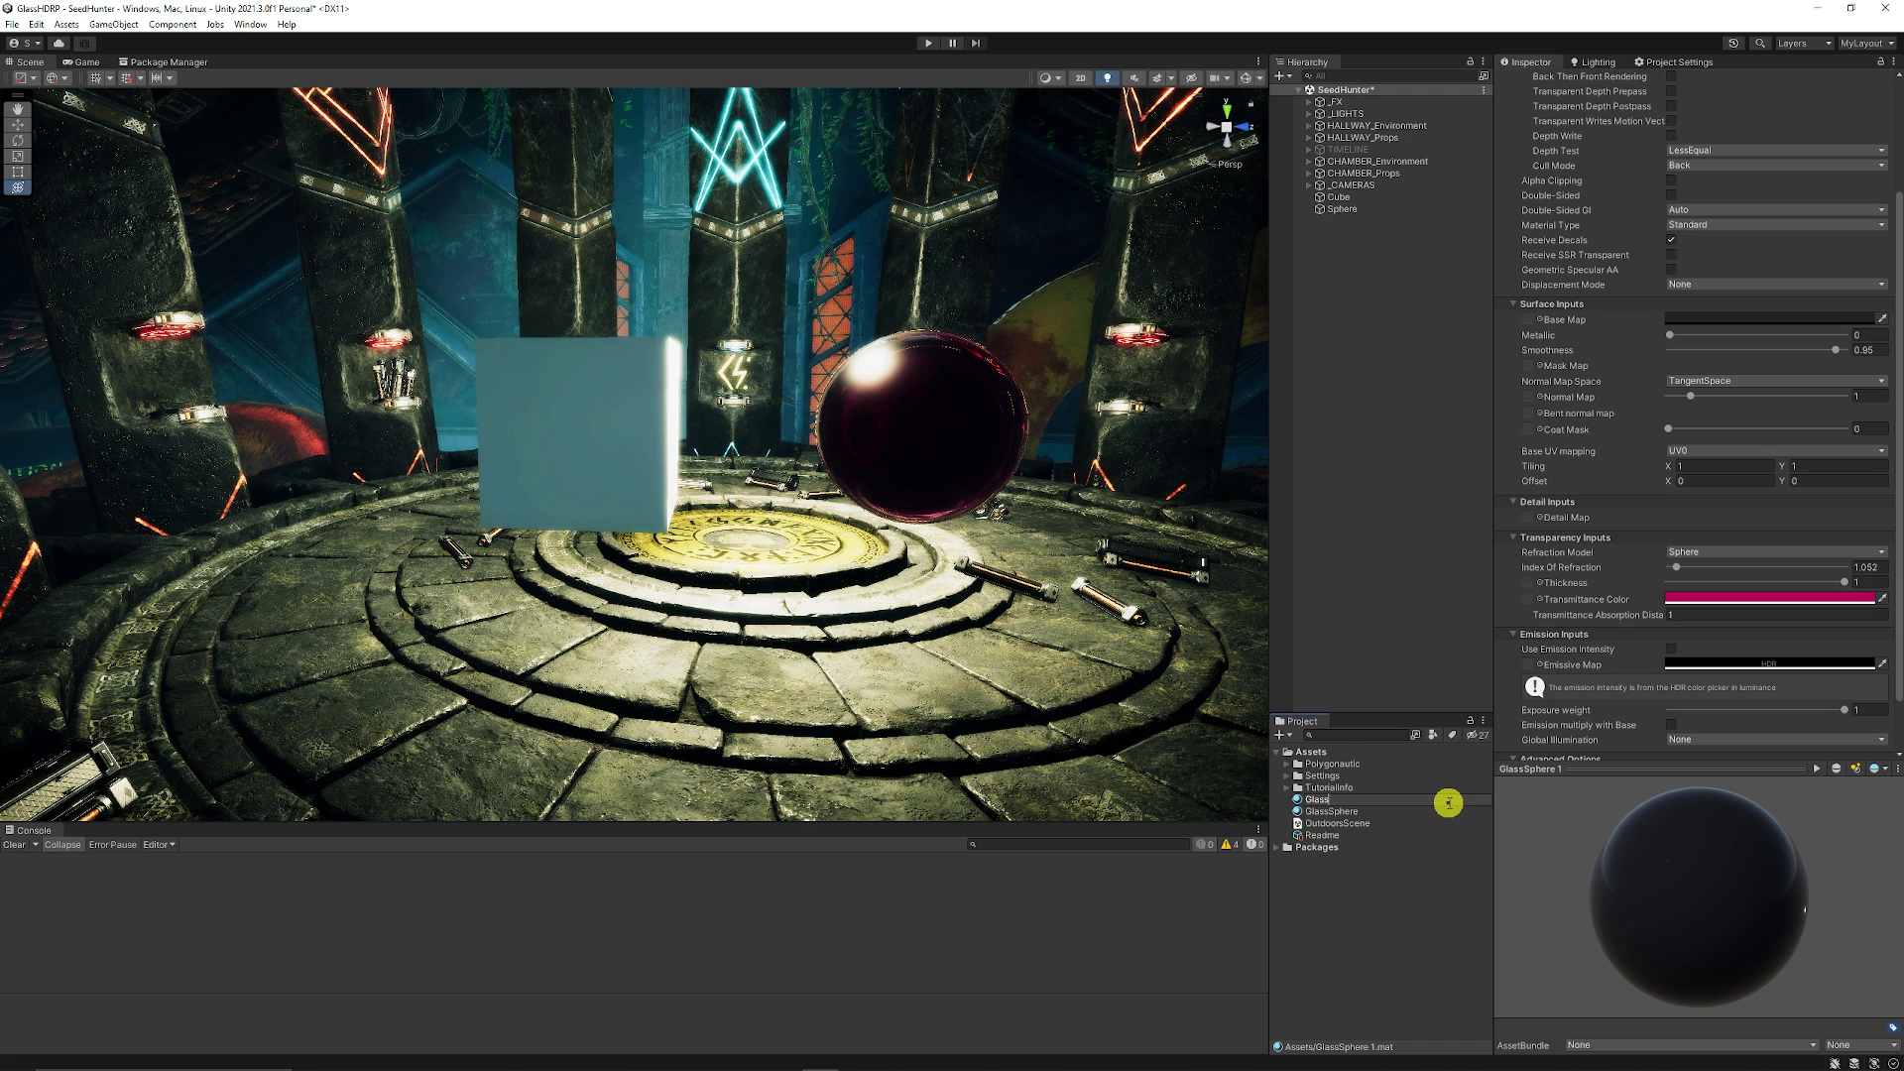
key(Return)
drag(1329, 800, 630, 433)
right_drag(682, 476, 628, 442)
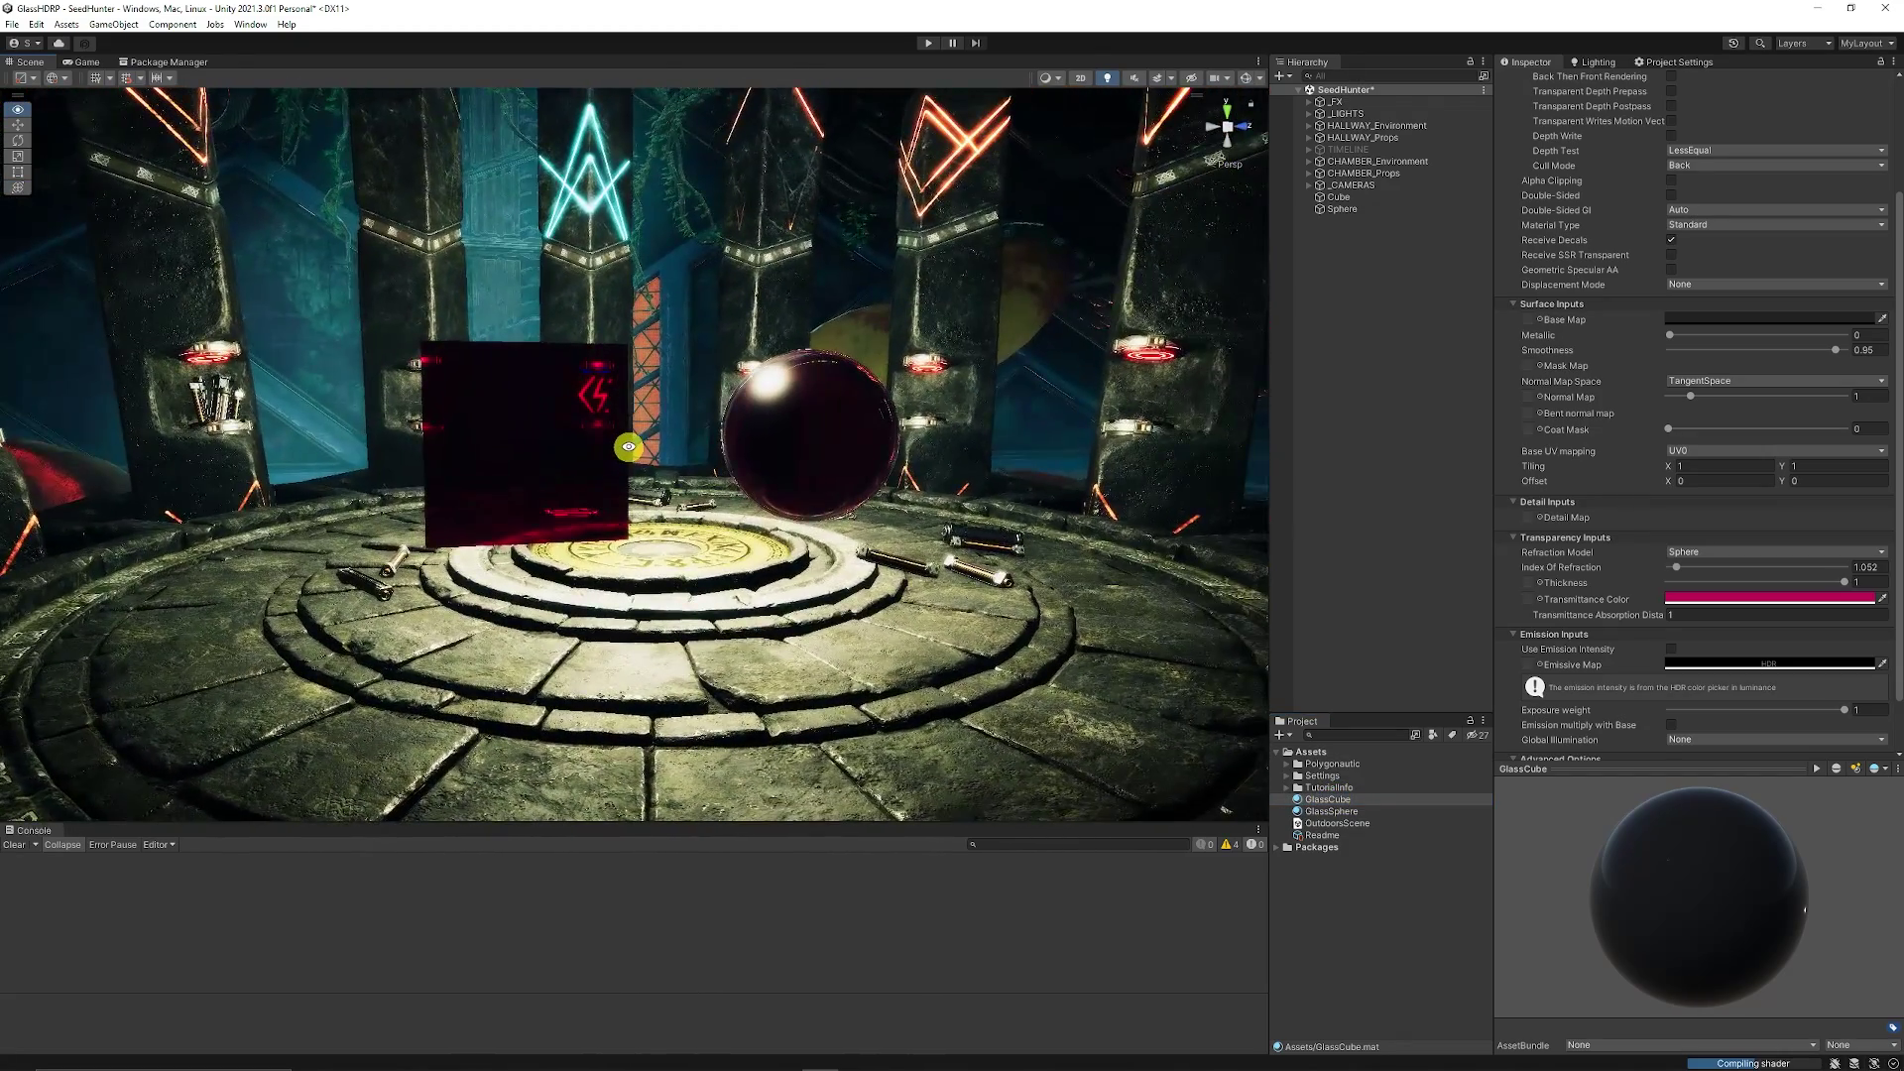
- Switch GlassCube to the Box refraction model and raise its index of refraction
click(1354, 799)
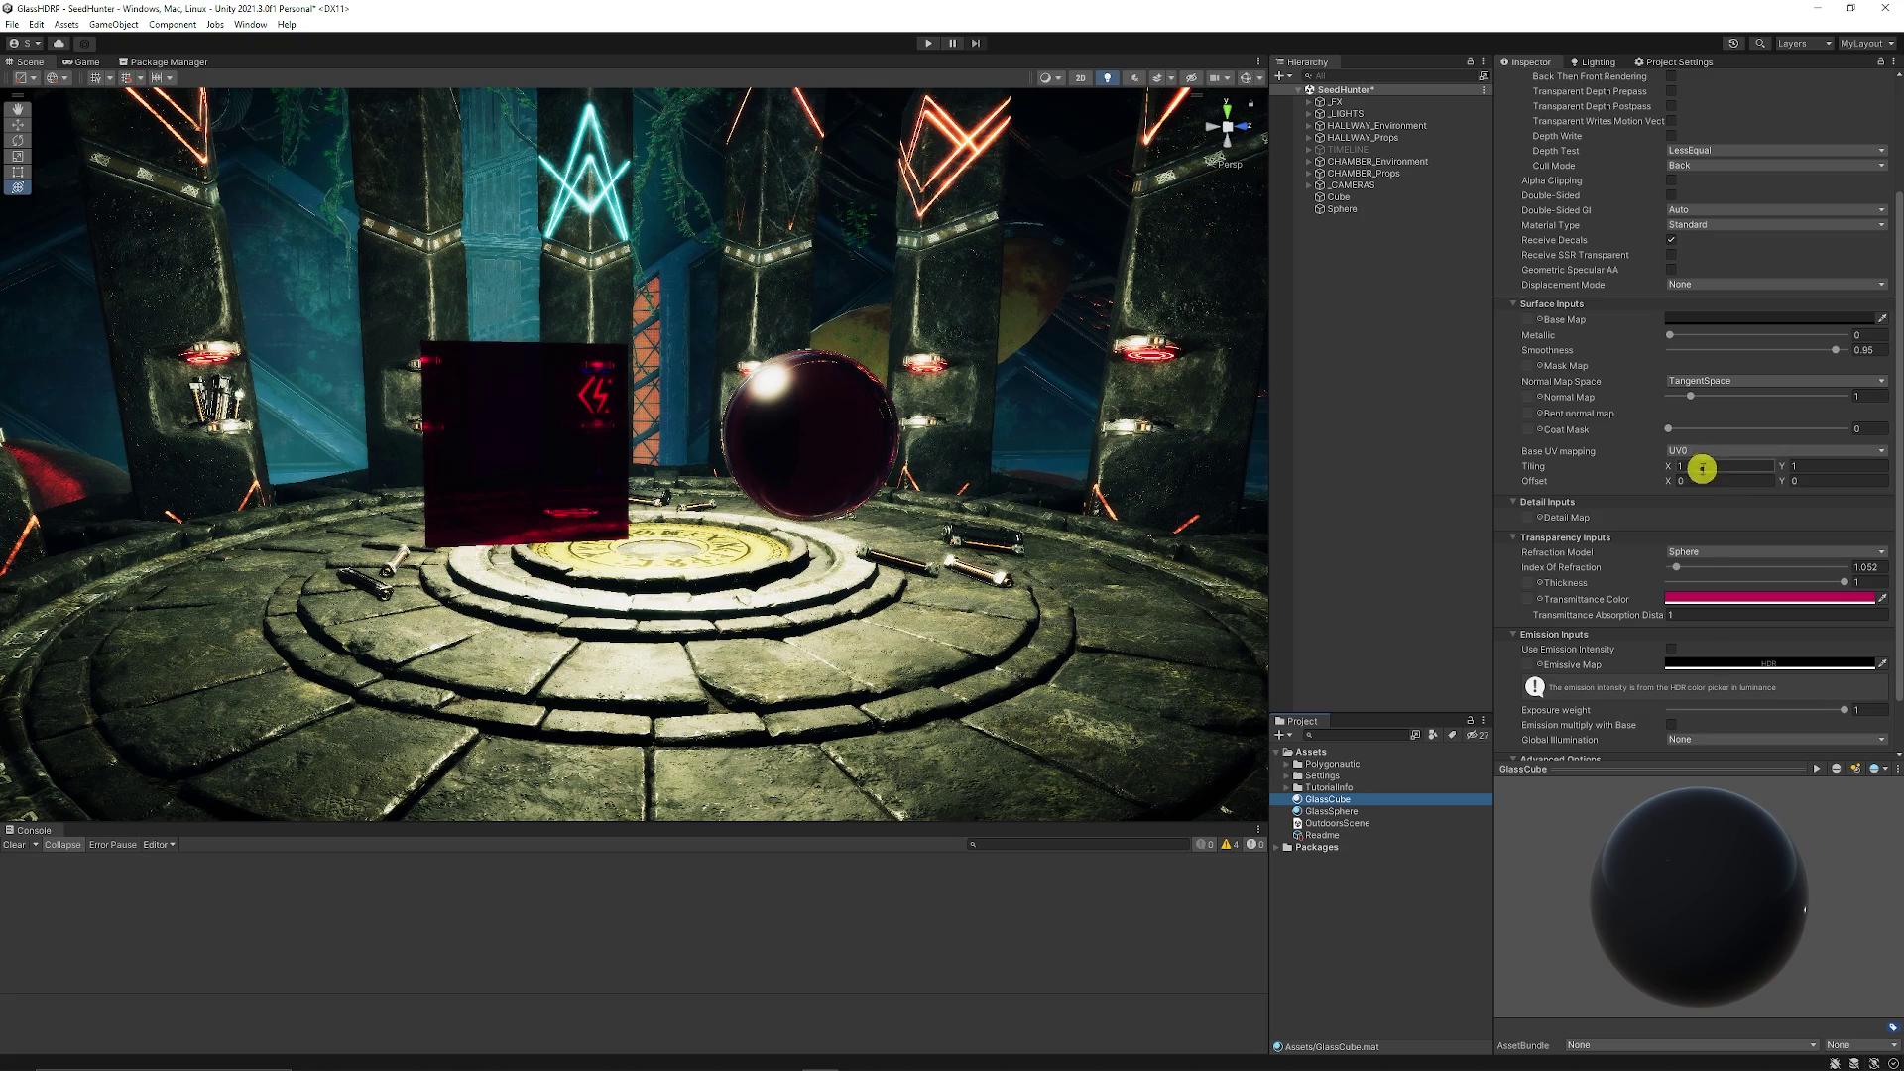
click(1703, 553)
click(1722, 586)
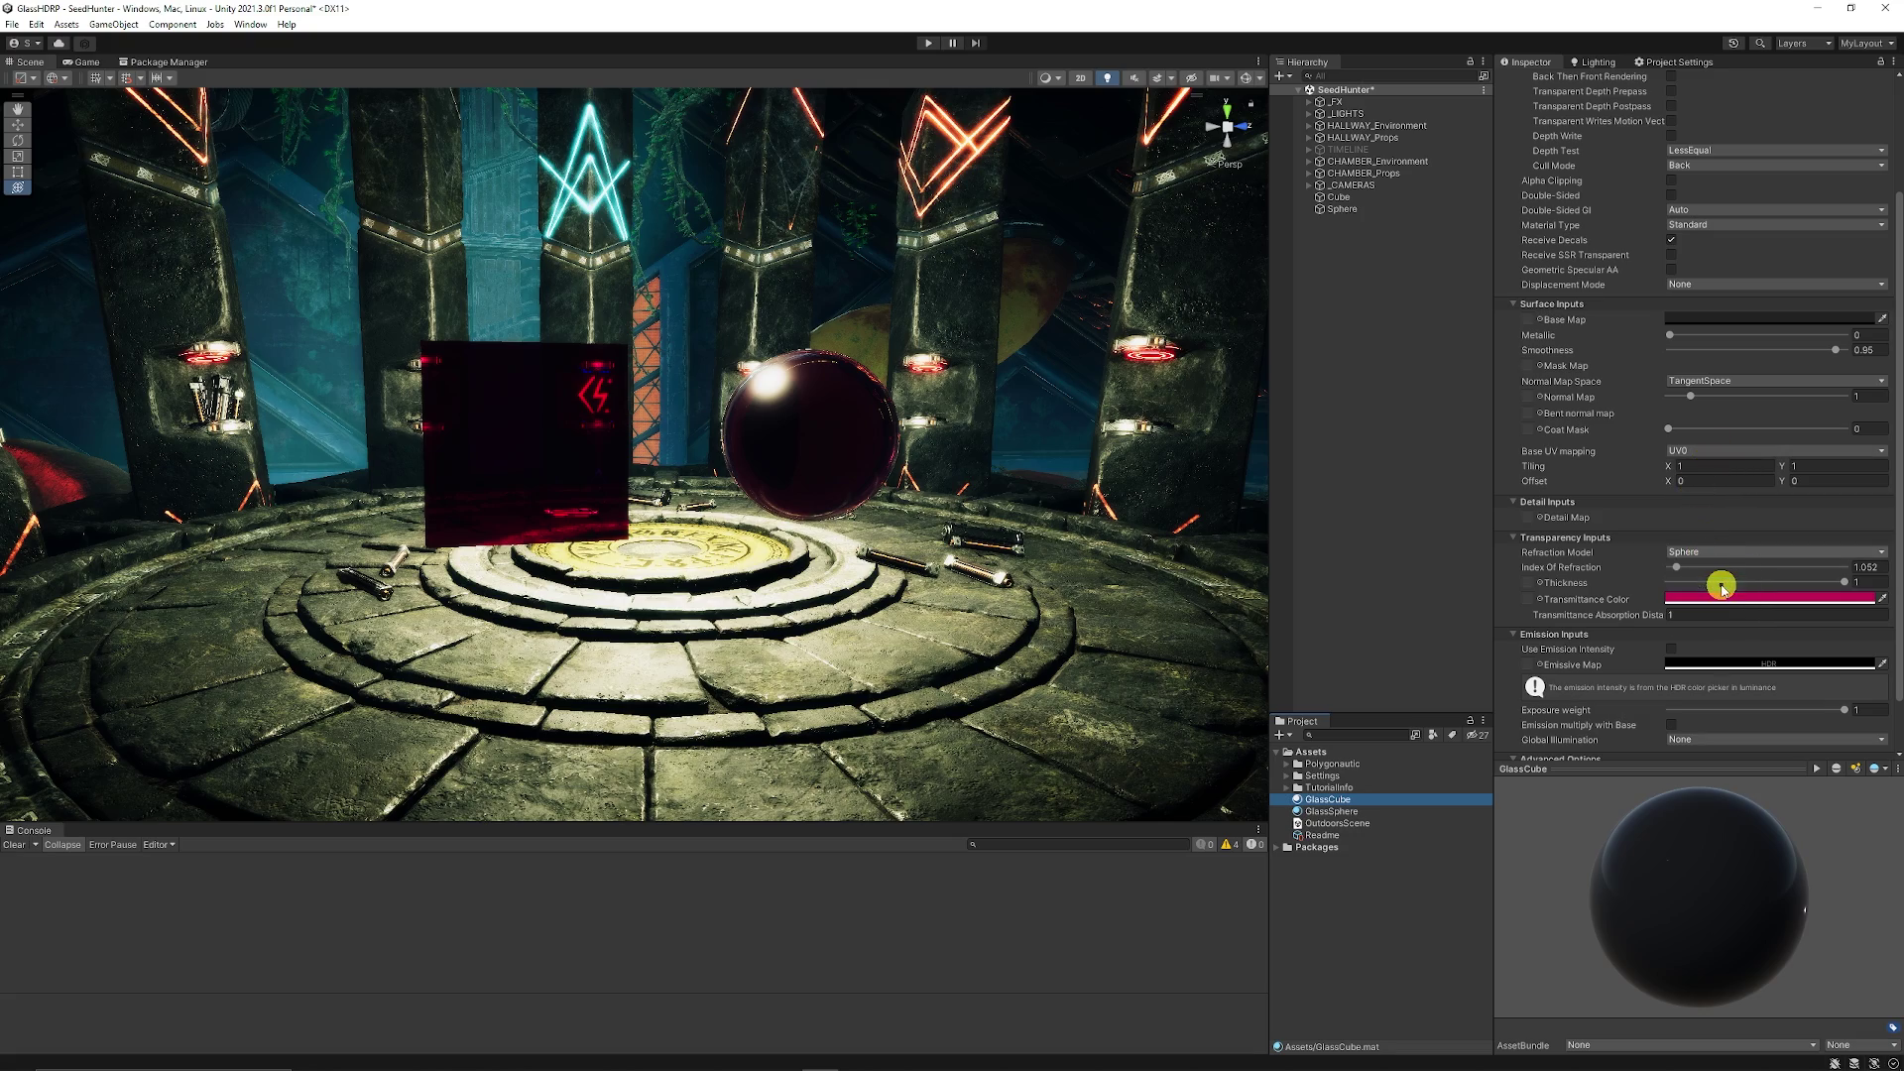
mouse_move(1715, 570)
mouse_down()
mouse_move(1697, 580)
mouse_move(1797, 582)
mouse_move(1738, 571)
mouse_up()
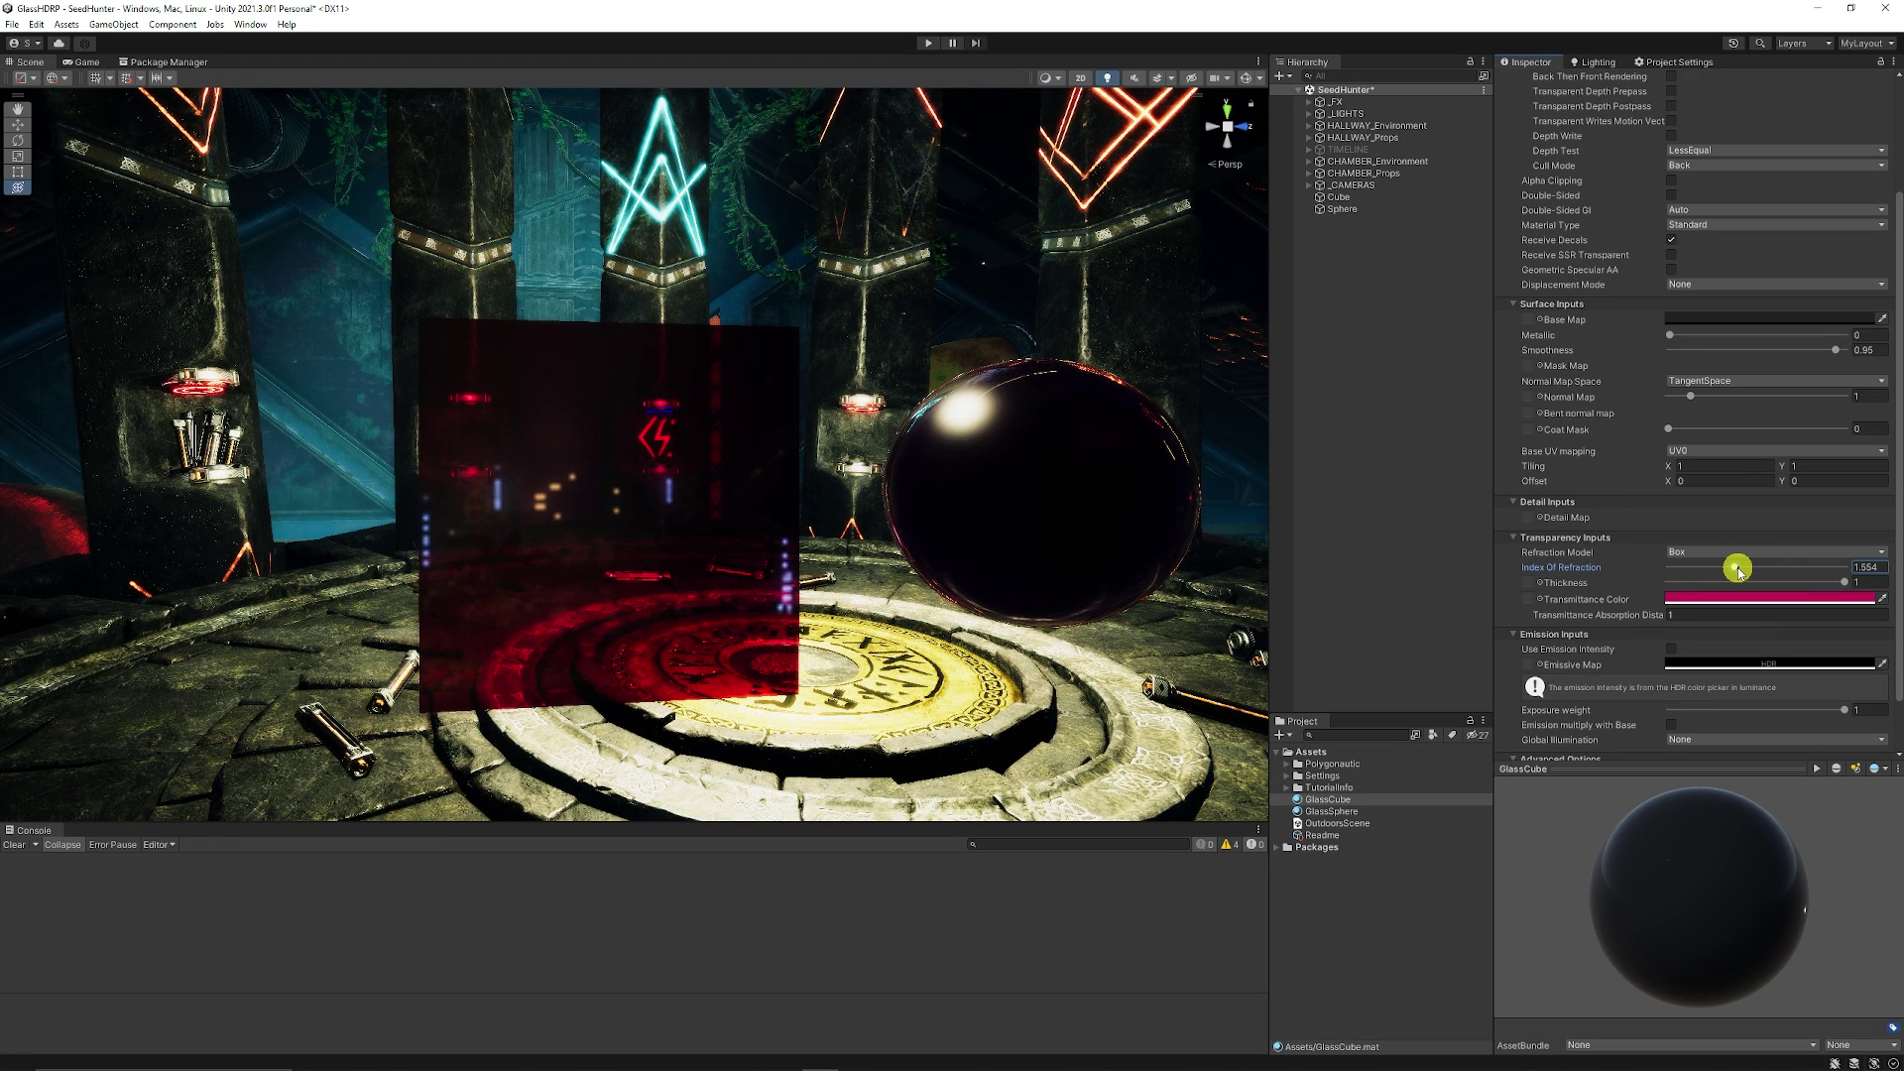
drag(1825, 583, 1662, 591)
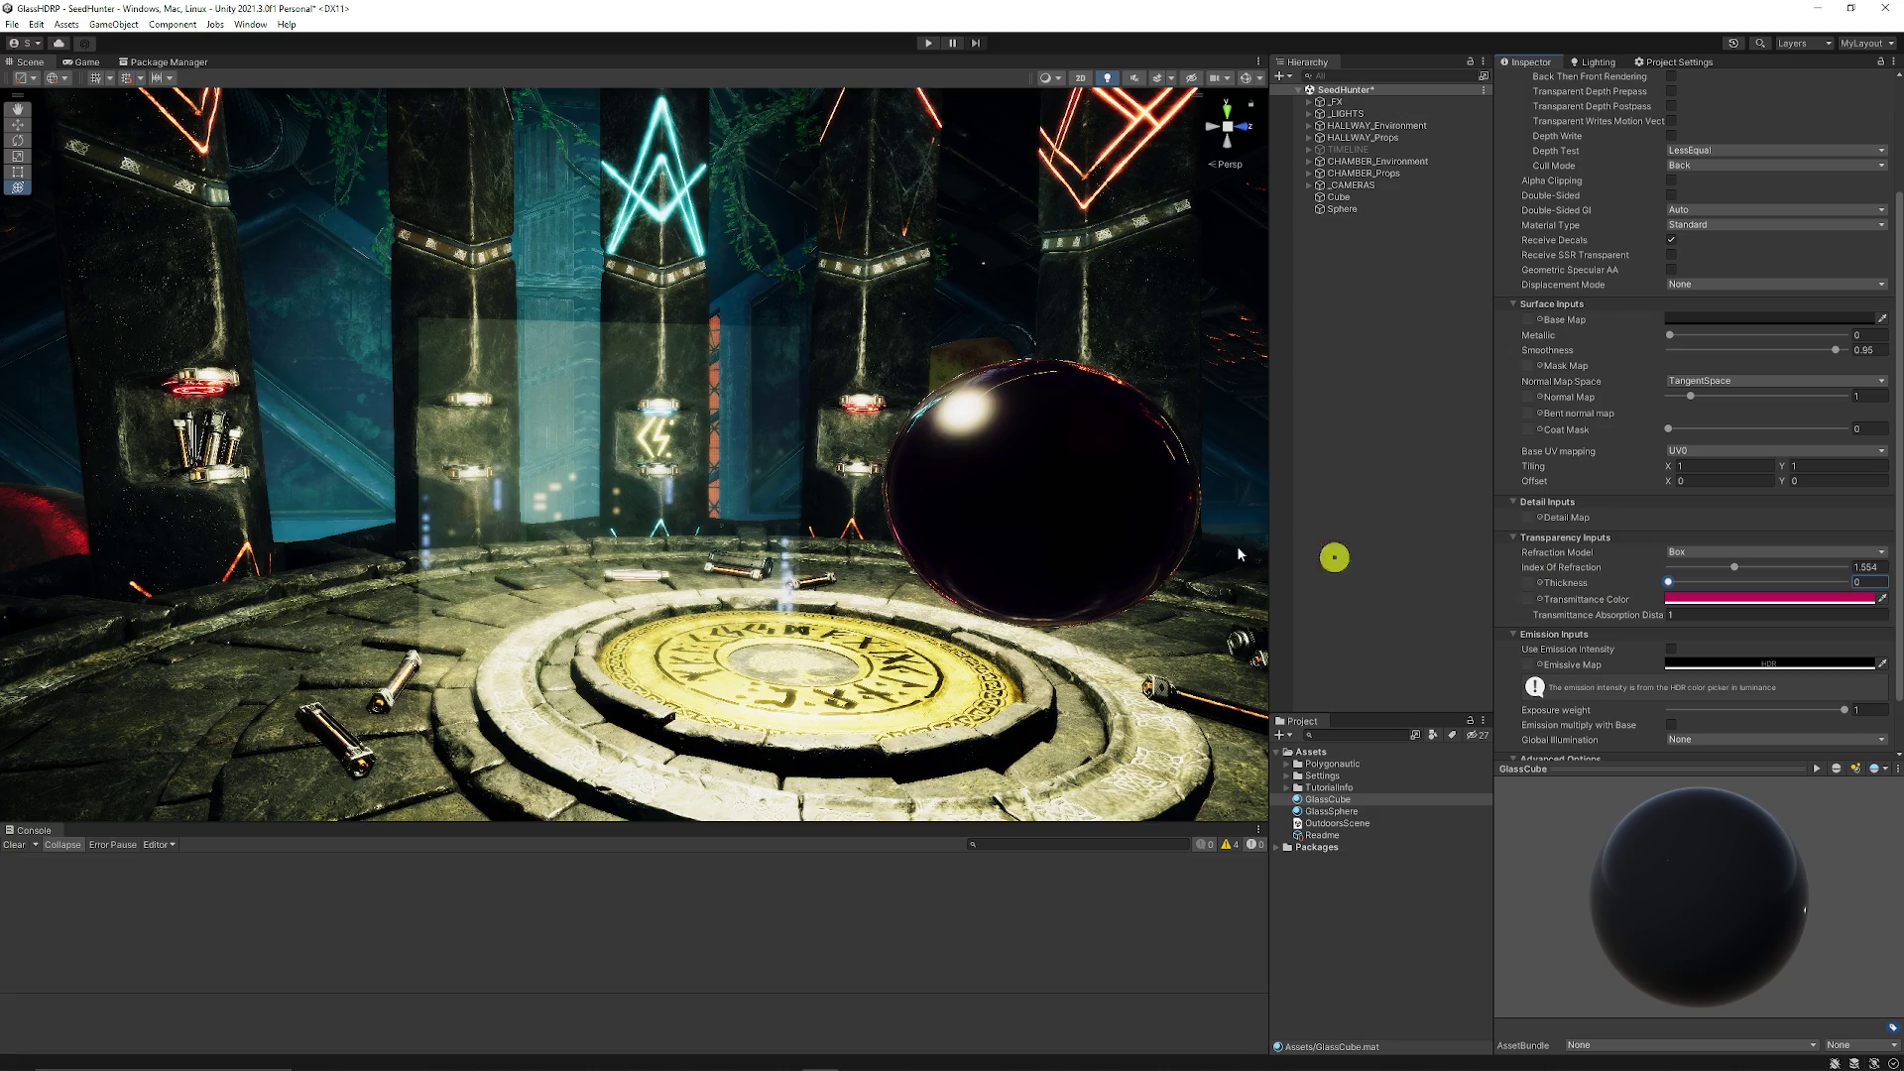
right_drag(1239, 554, 694, 516)
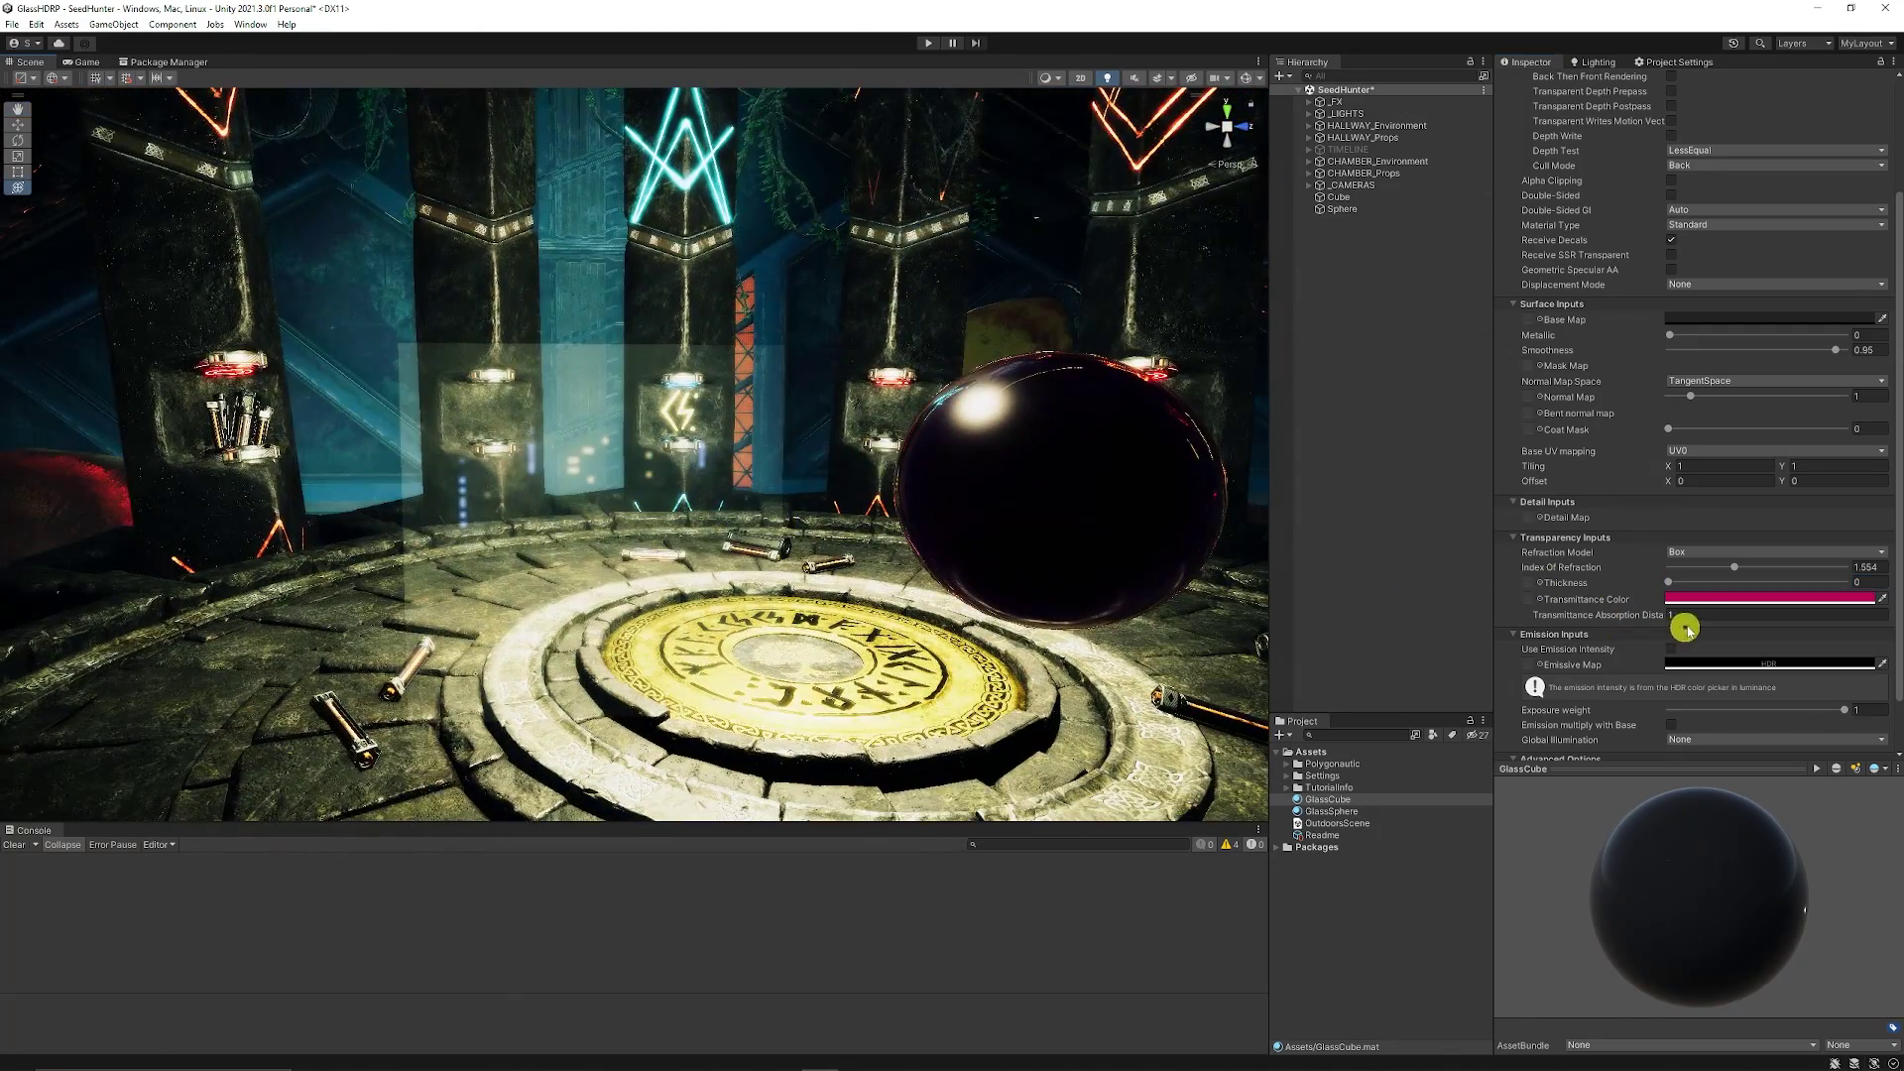
- Adjust GlassCube's transmittance colour and set its thickness to 1
click(1683, 599)
click(1698, 616)
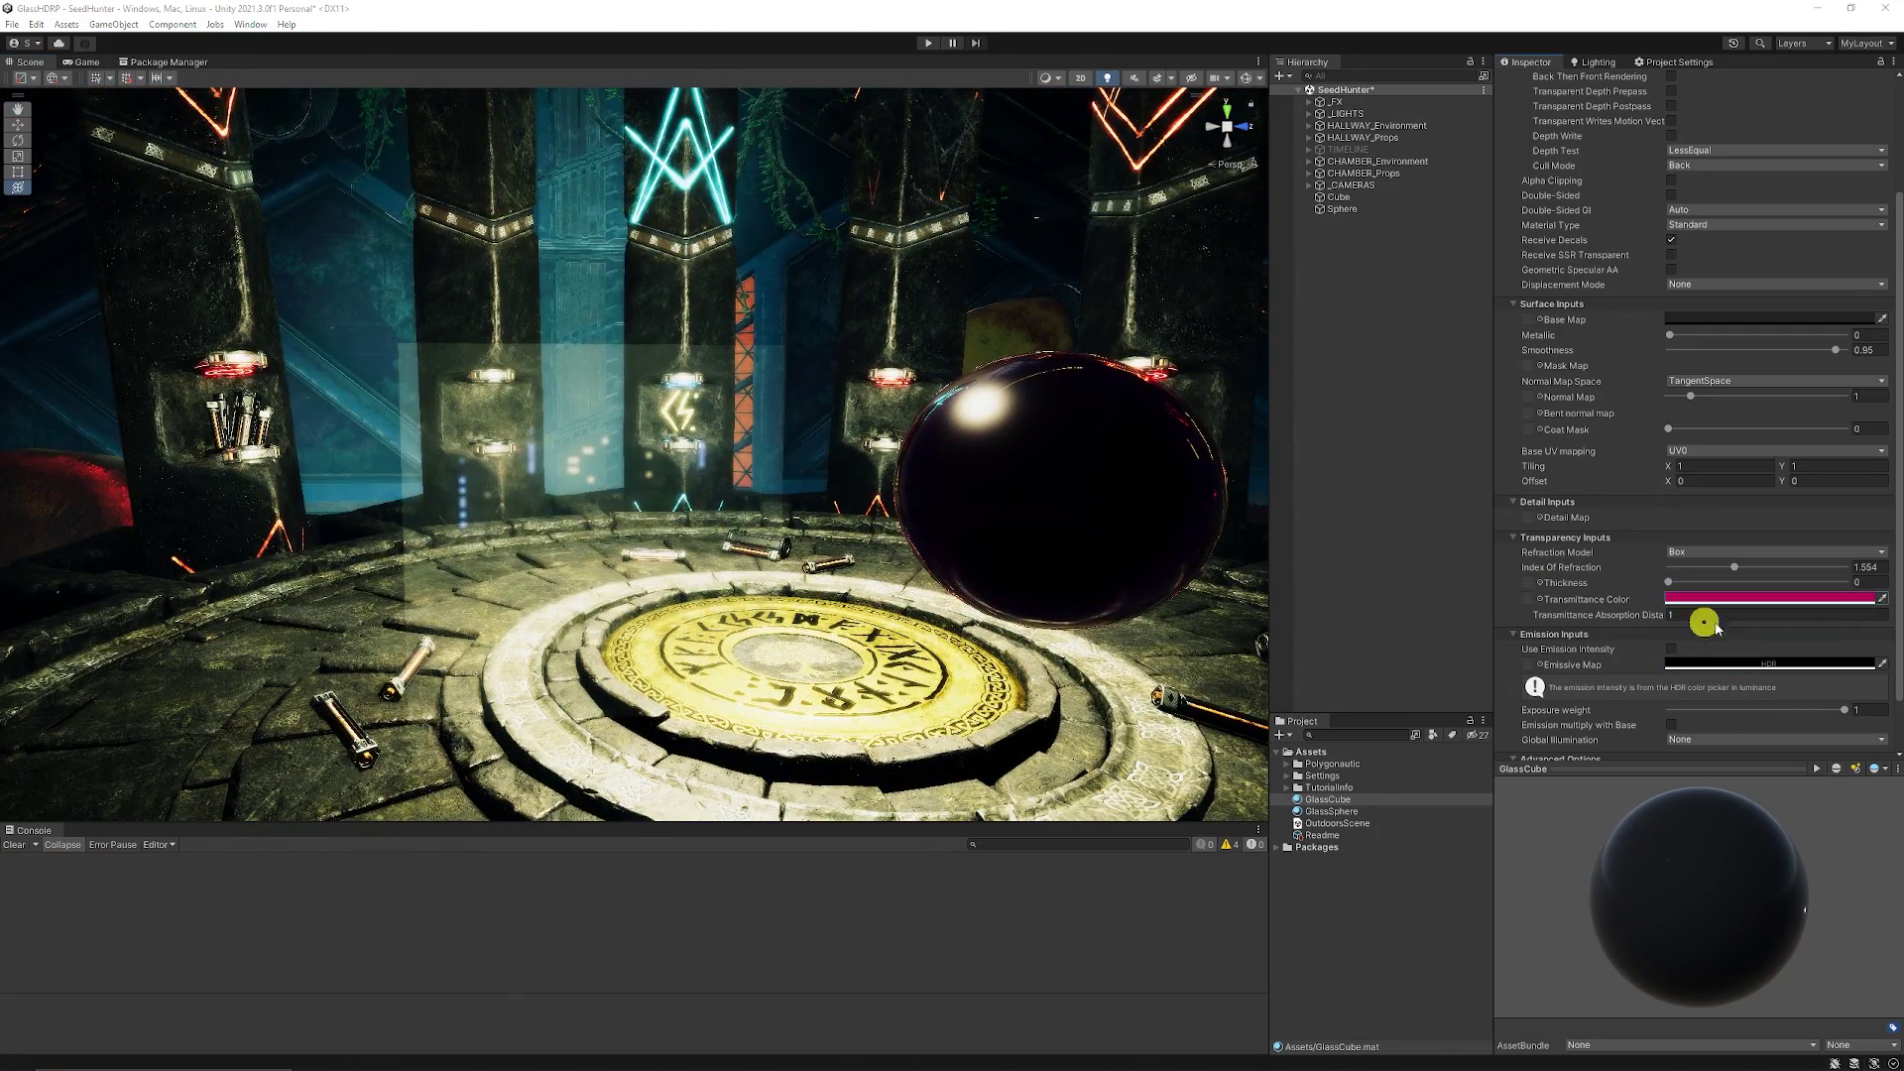
click(1709, 603)
click(1874, 598)
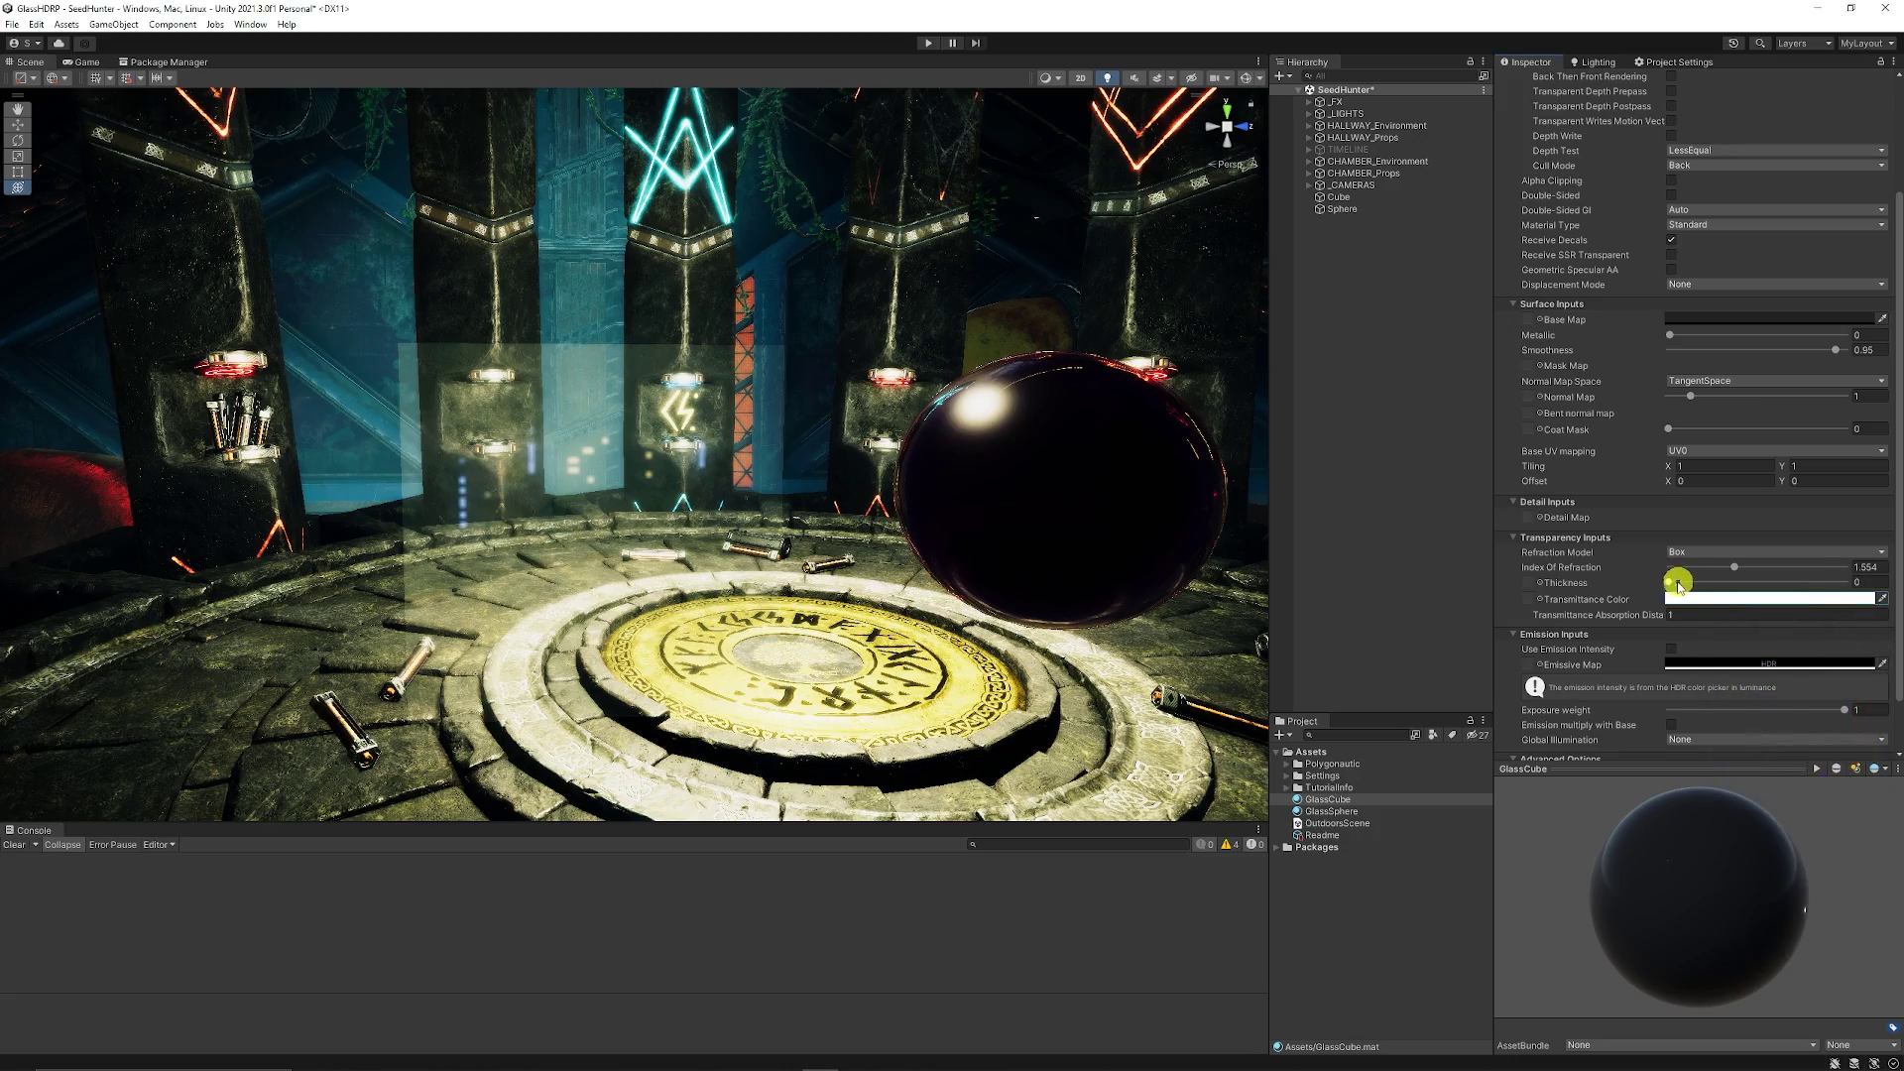
drag(1679, 582, 1643, 564)
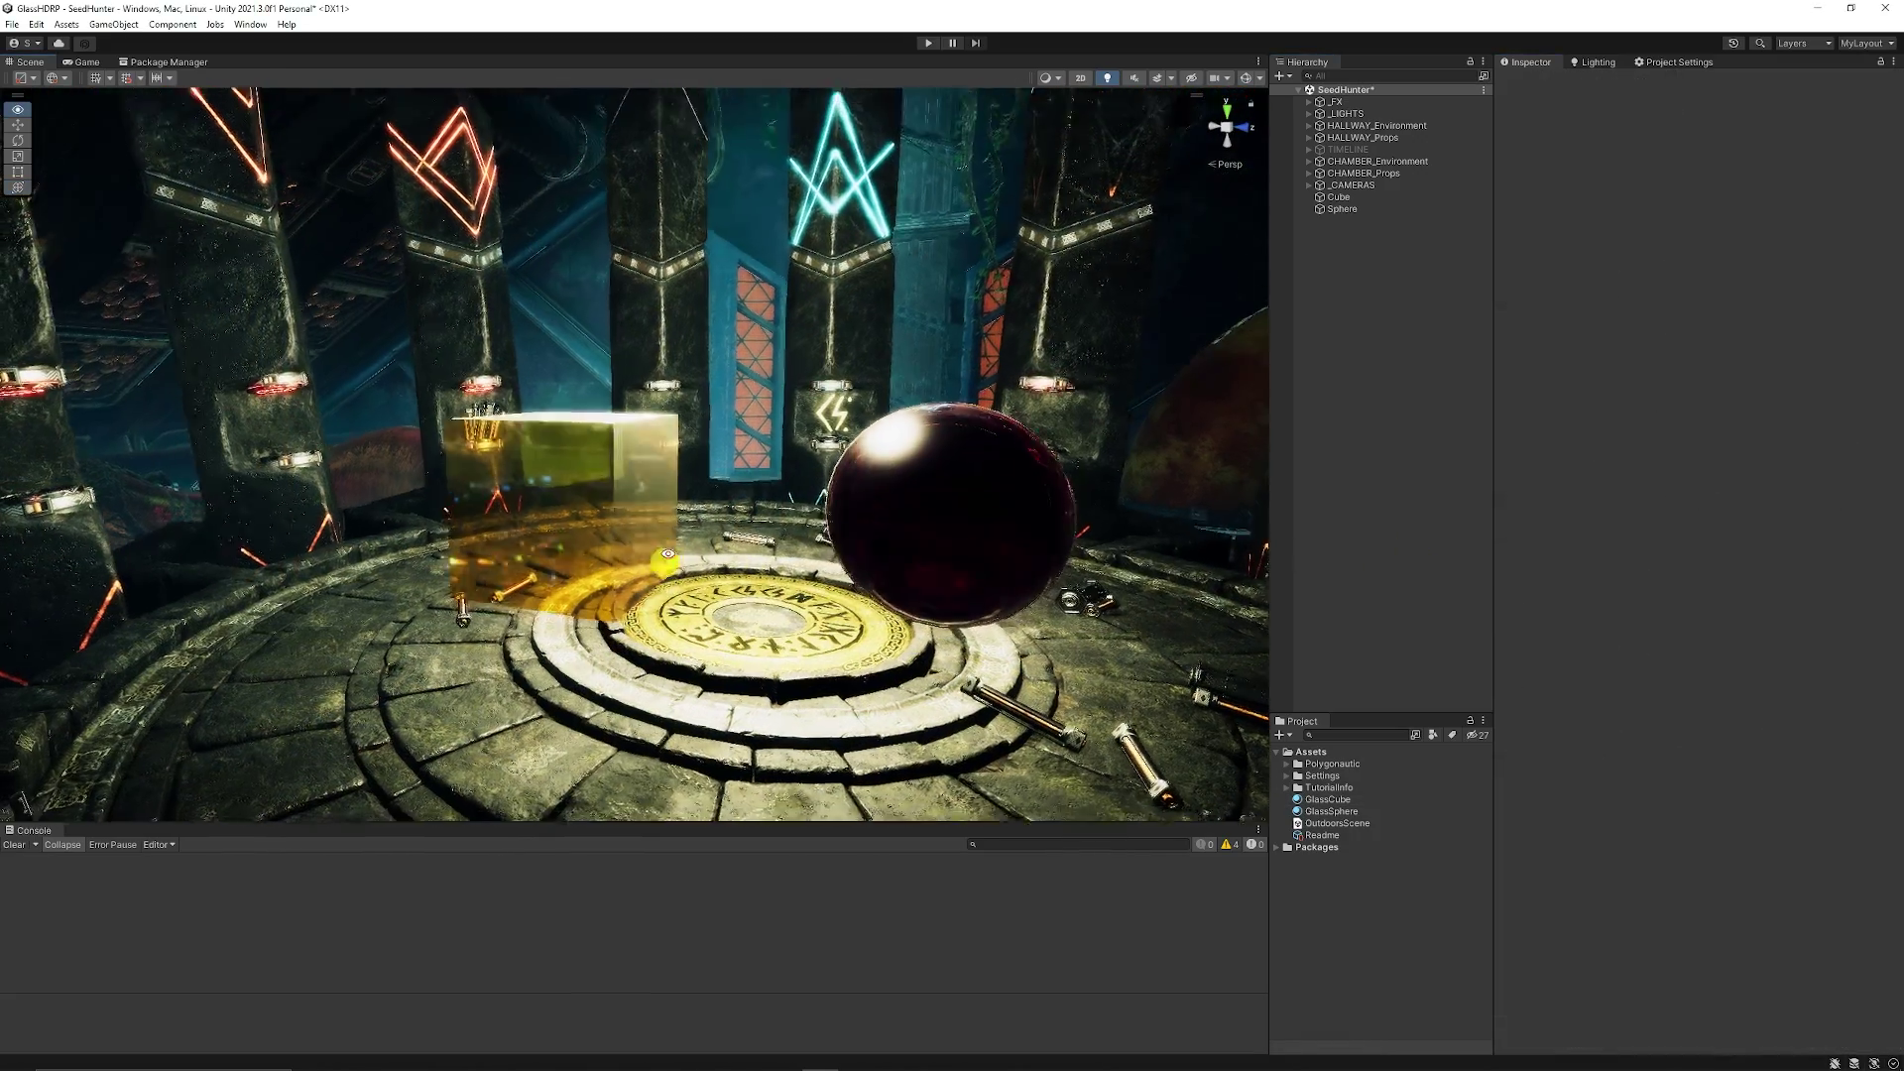
alt+drag(668, 554, 735, 571)
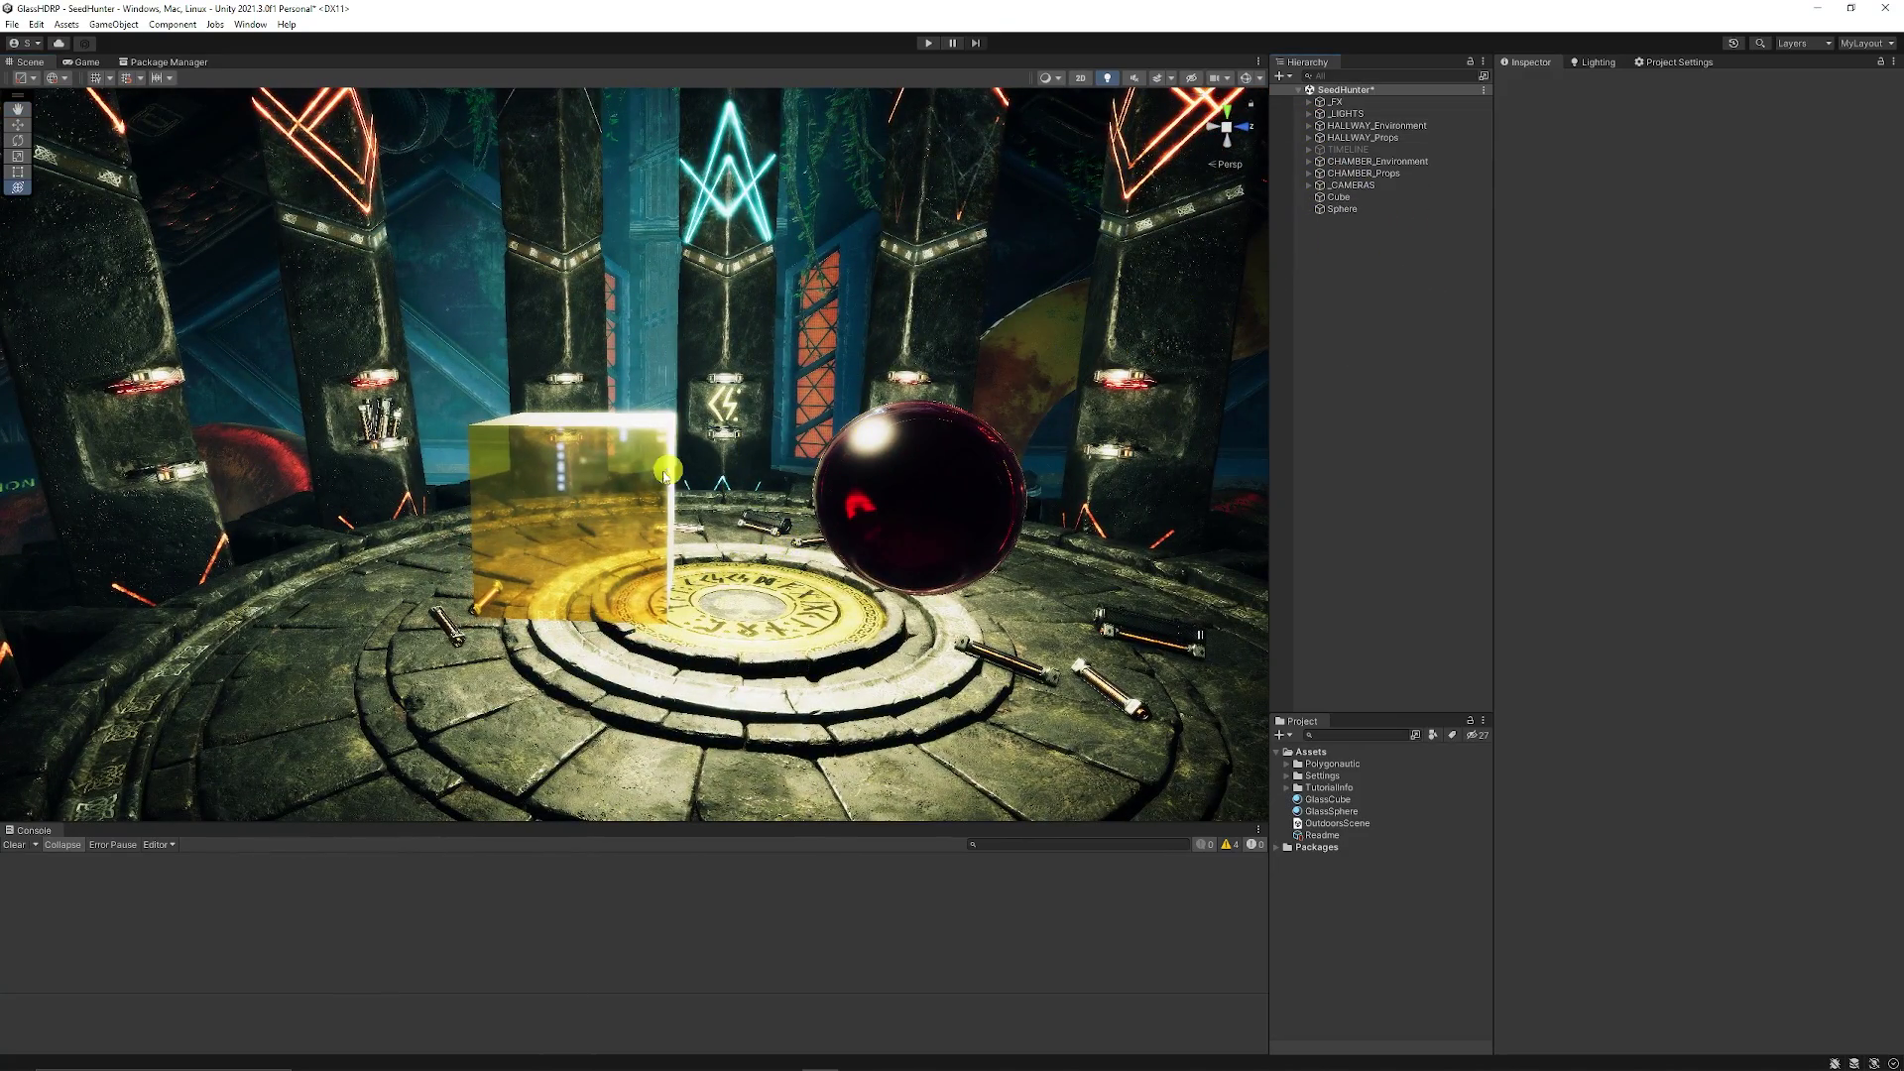
- Turn on the Screen Space Reflection override in Volume - Global with all its settings enabled
alt+drag(612, 467, 570, 495)
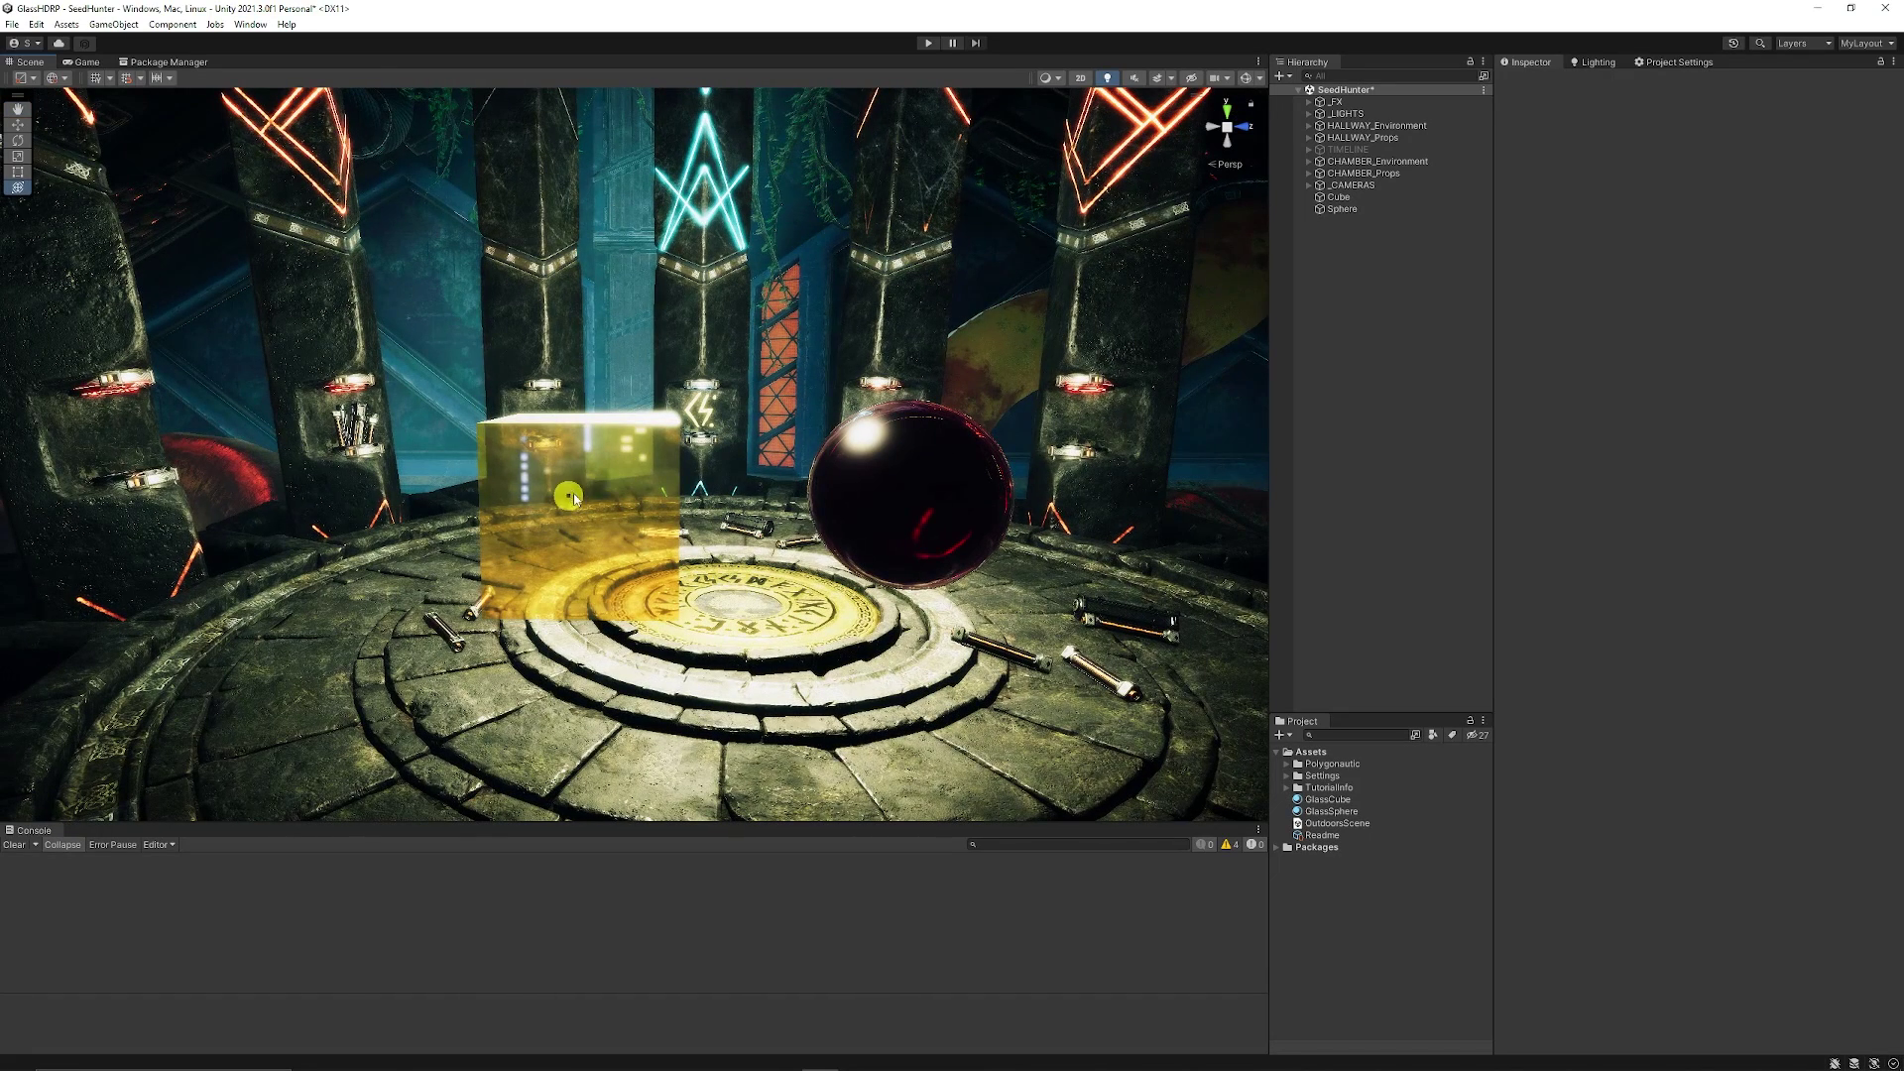
click(1055, 313)
click(1525, 483)
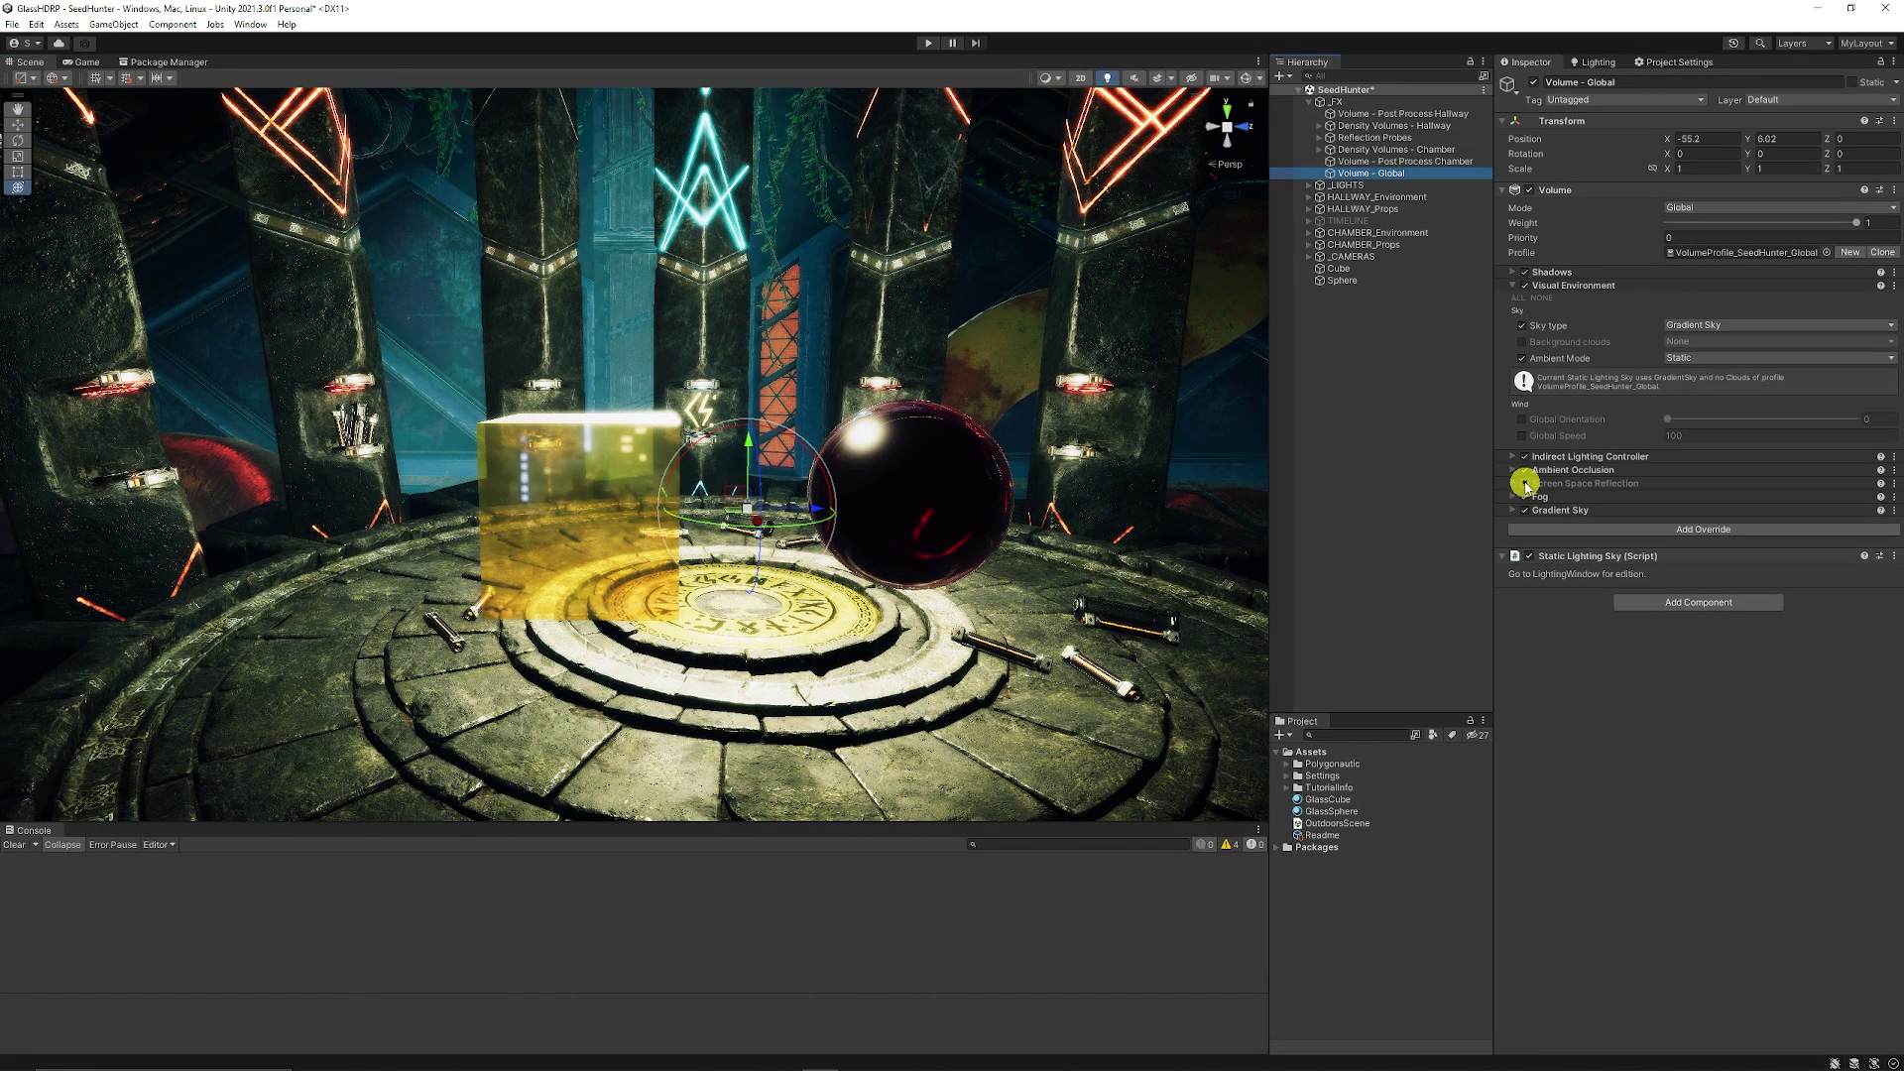
click(1525, 484)
click(1574, 484)
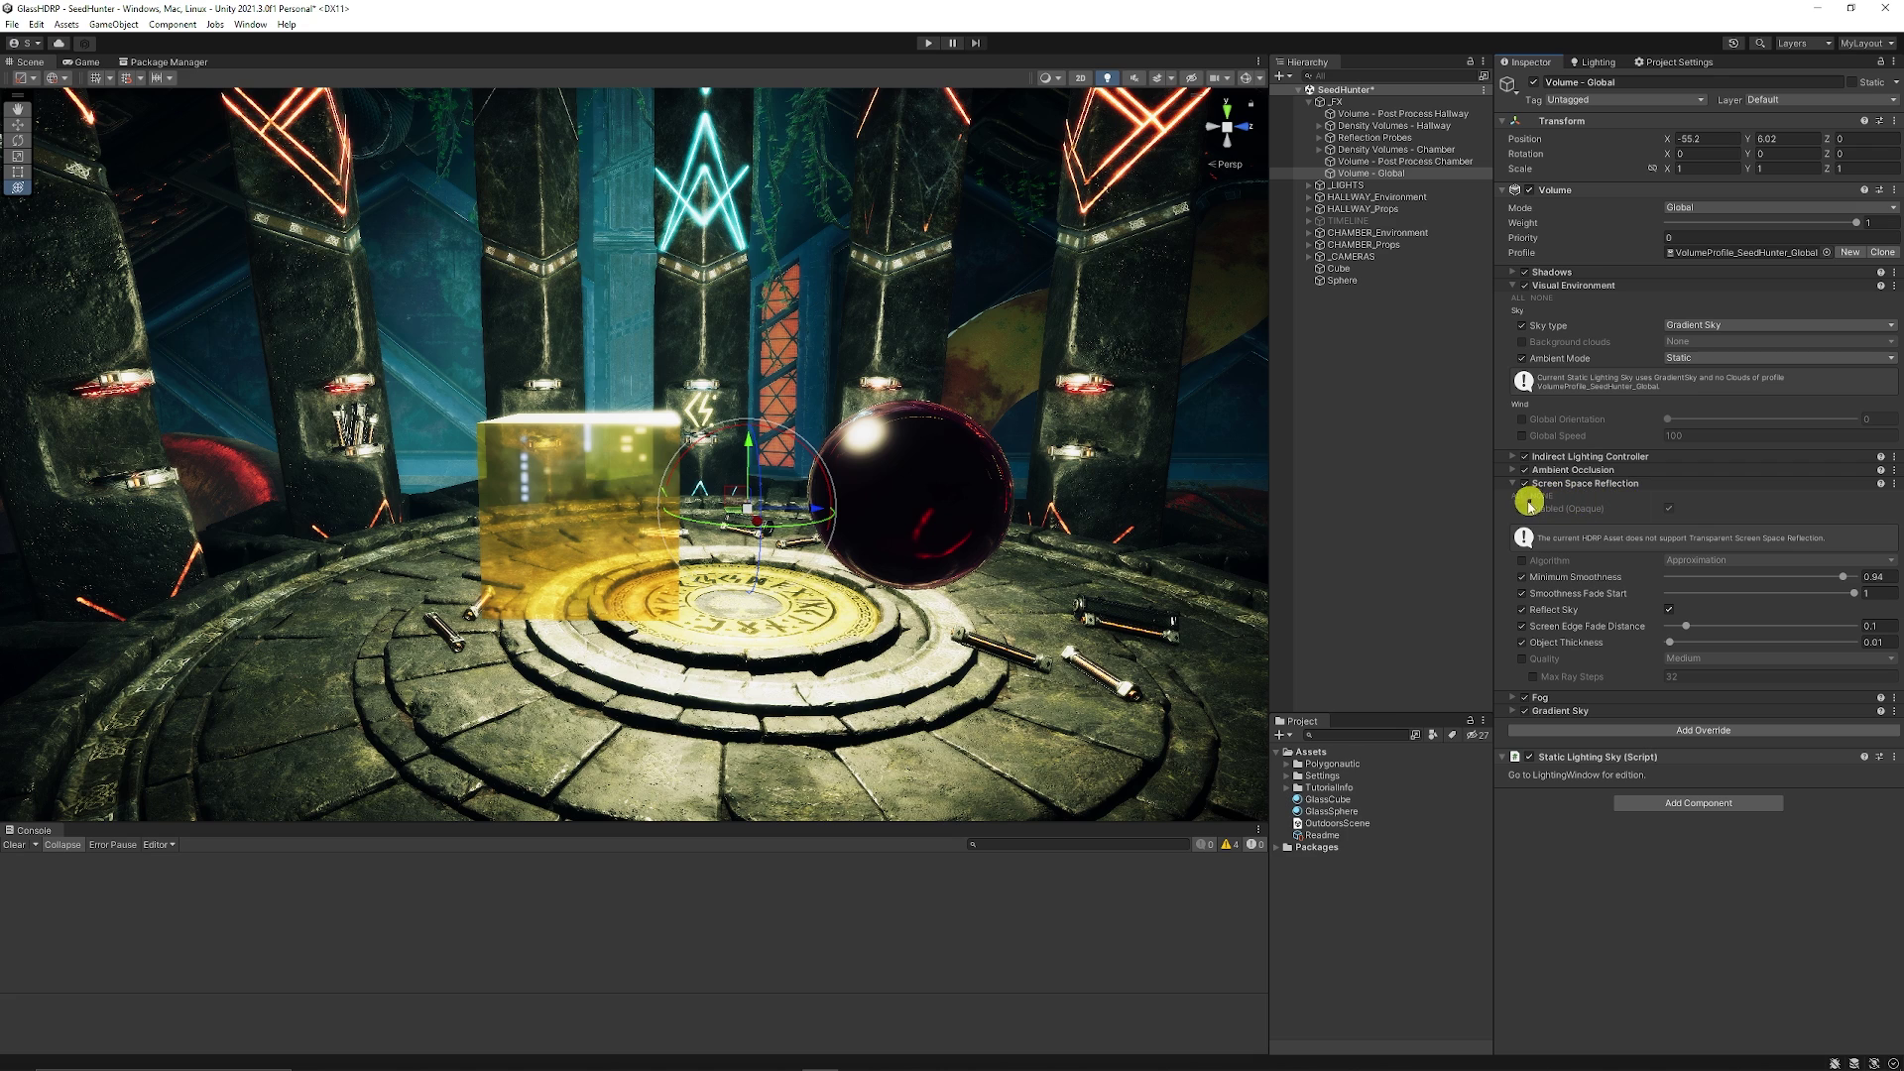
click(1521, 498)
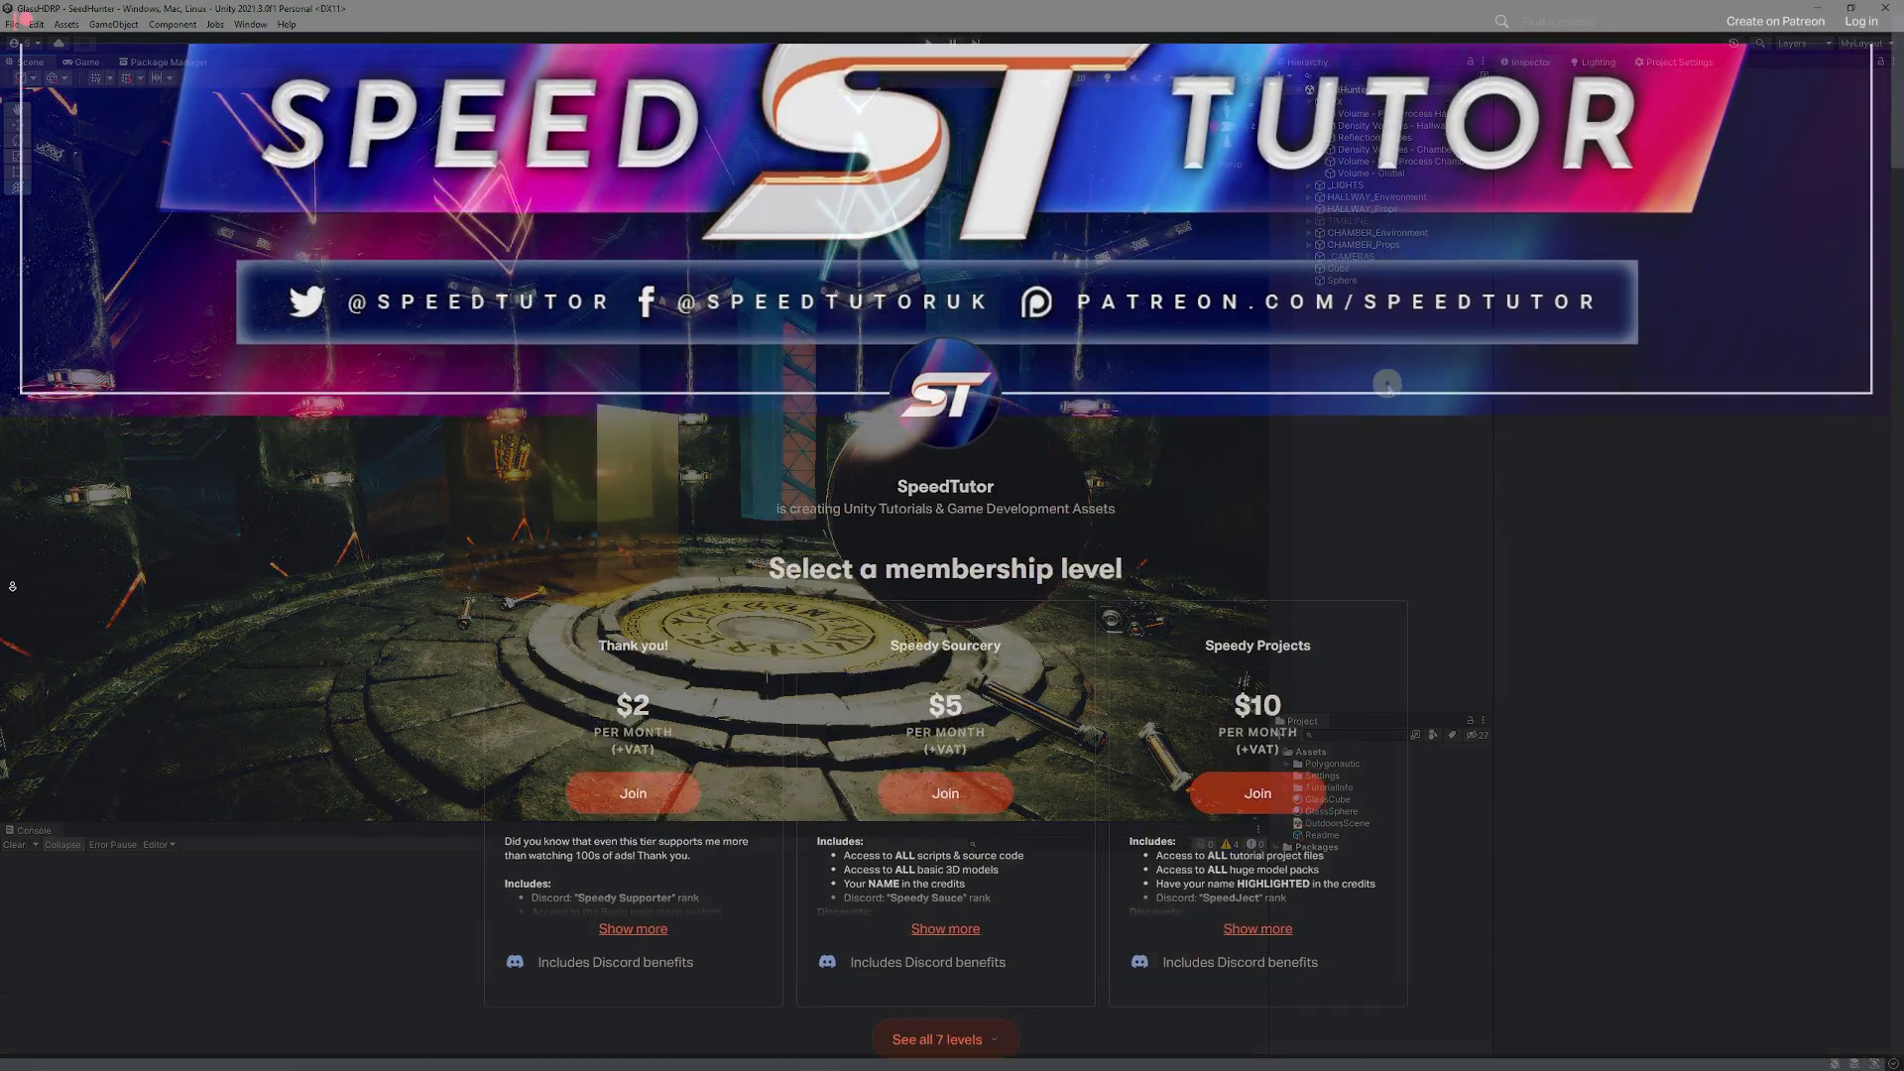
- Scroll the SpeedTutor Patreon page past the membership tiers to the recent posts
scroll(11, 586, down, 7)
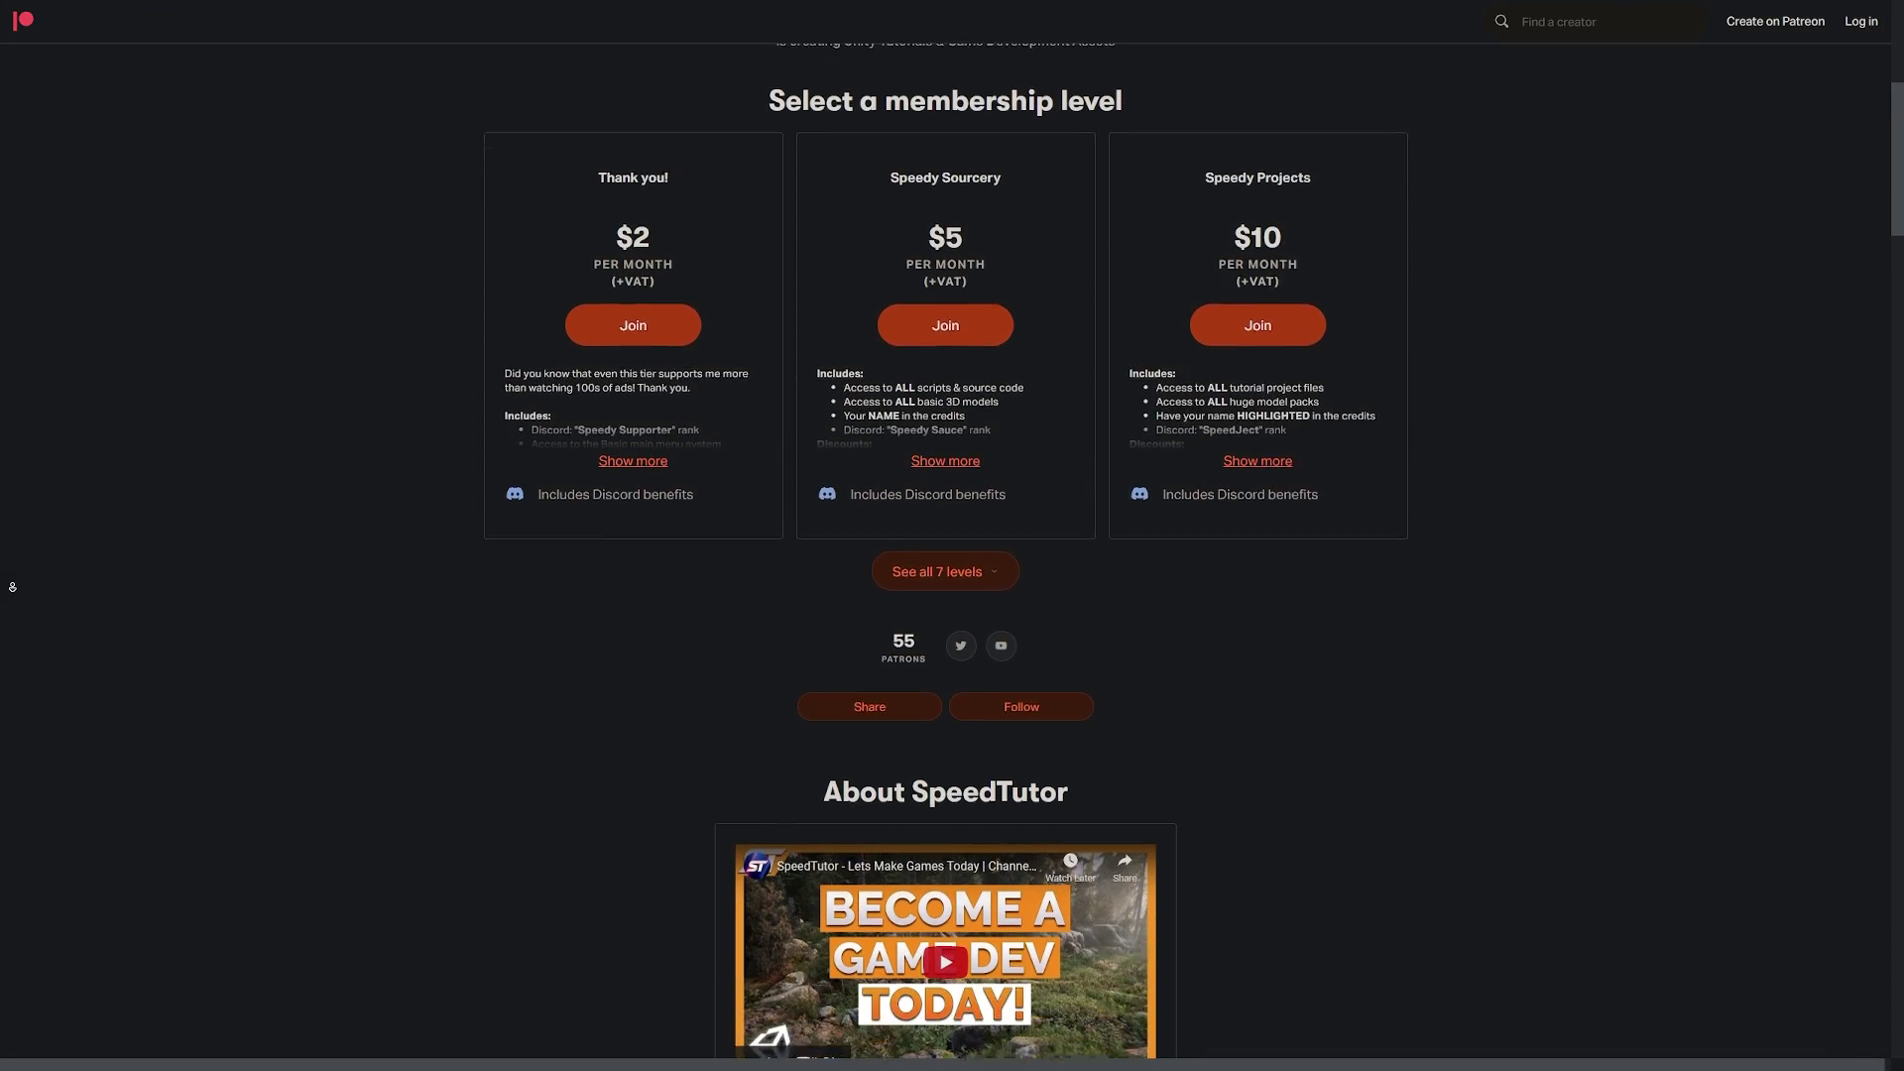
scroll(12, 586, down, 9)
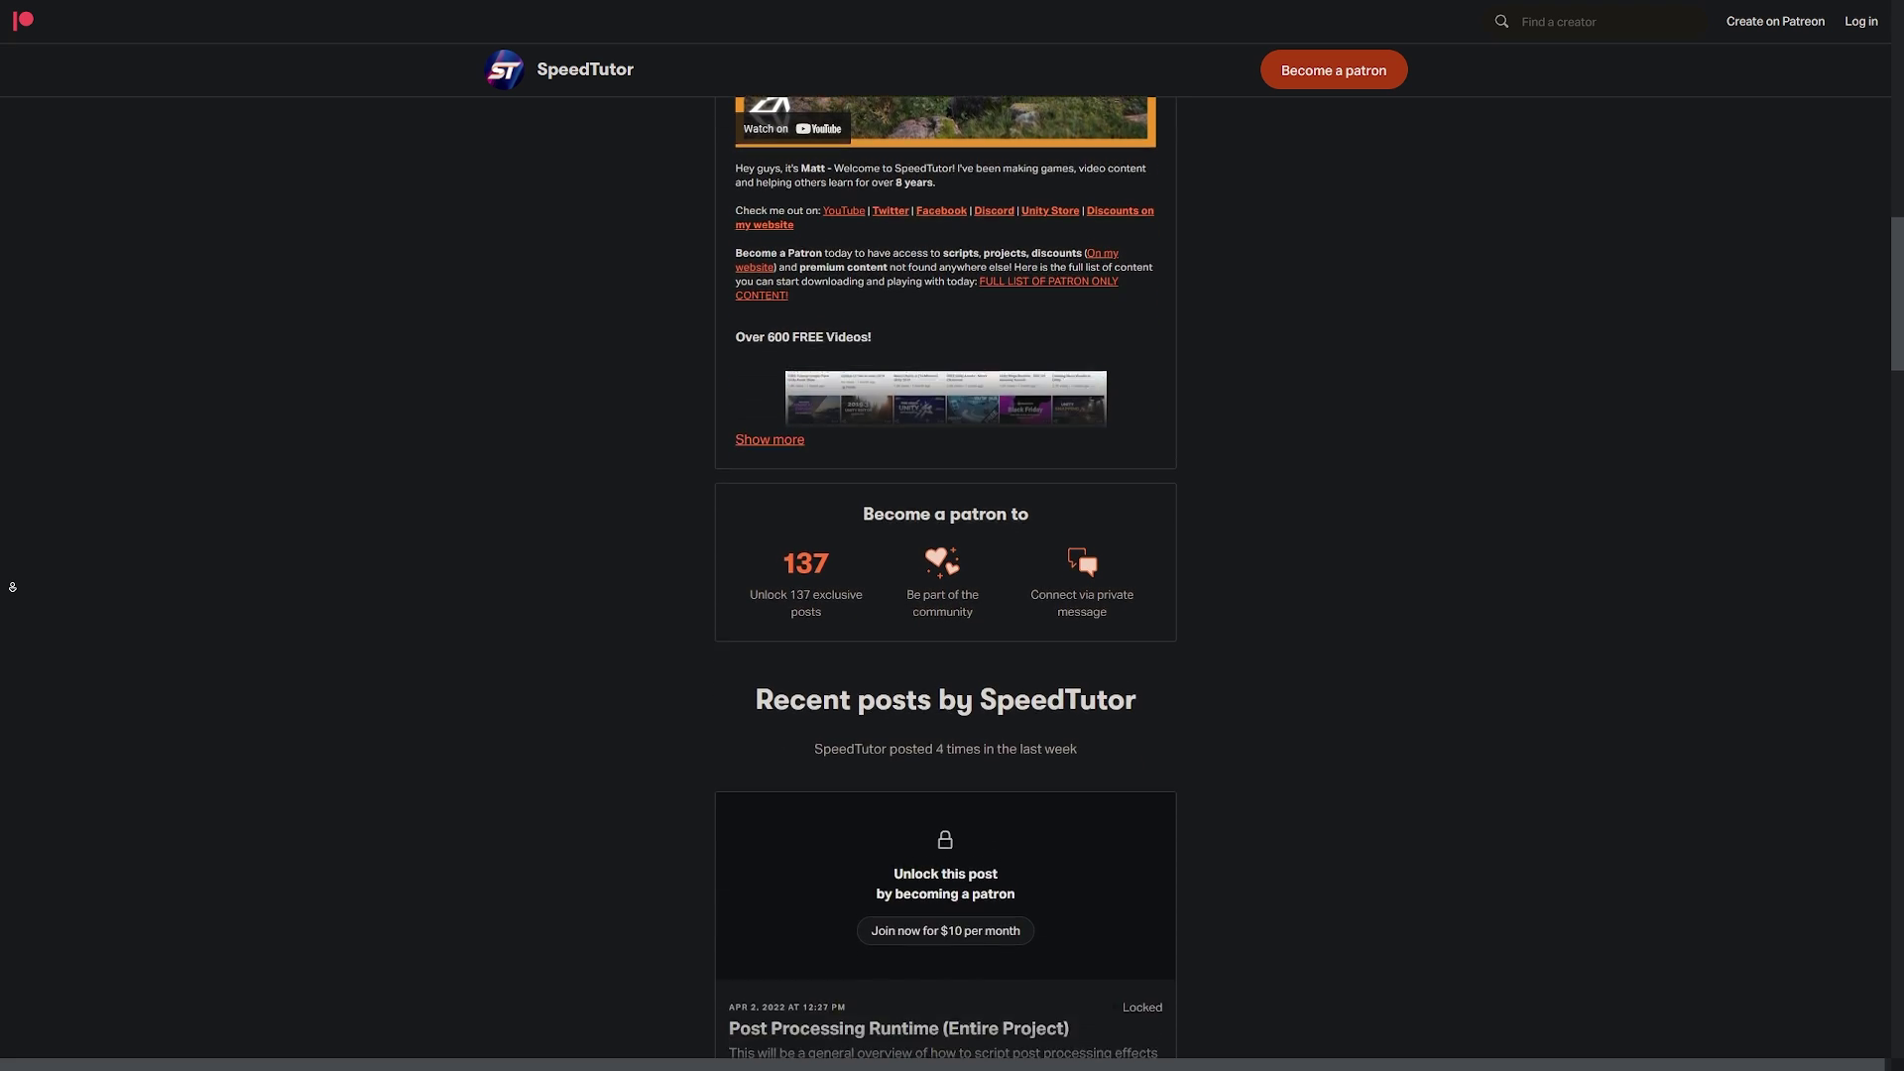
scroll(12, 586, down, 9)
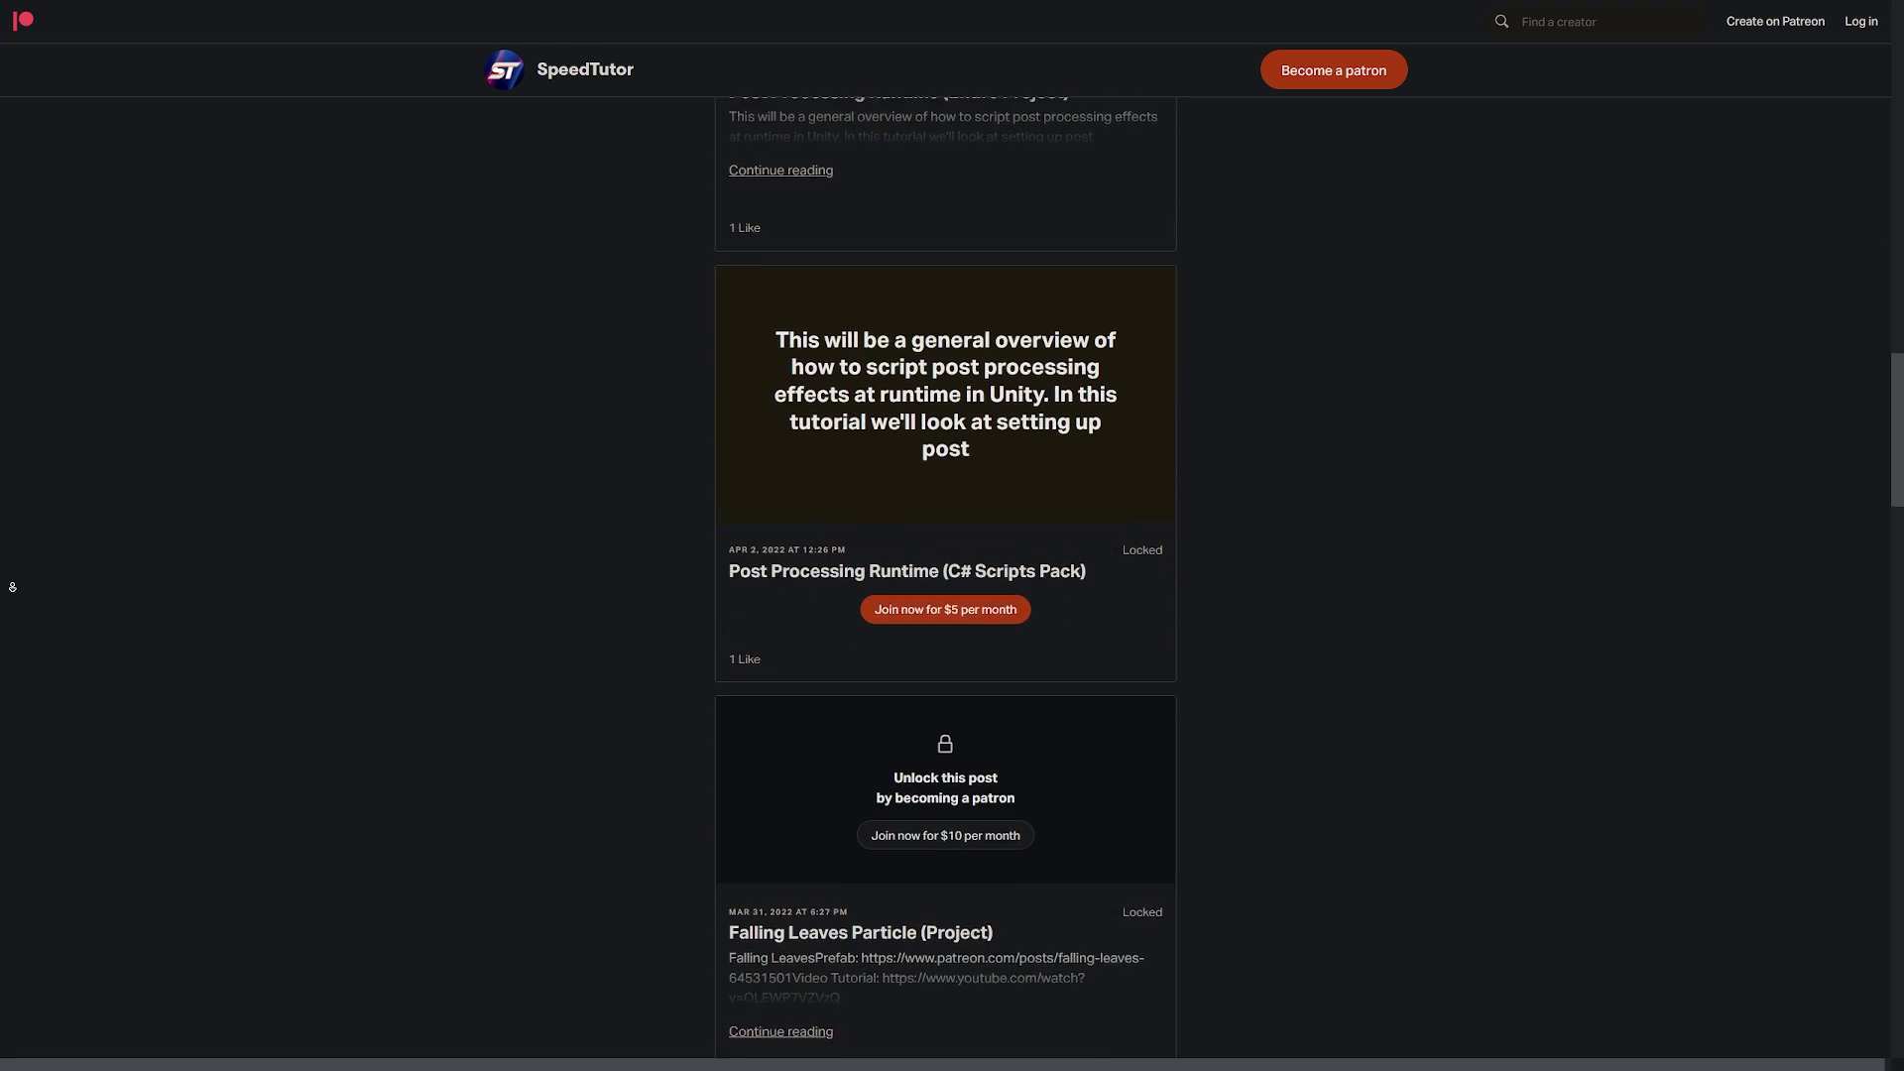
scroll(12, 586, down, 5)
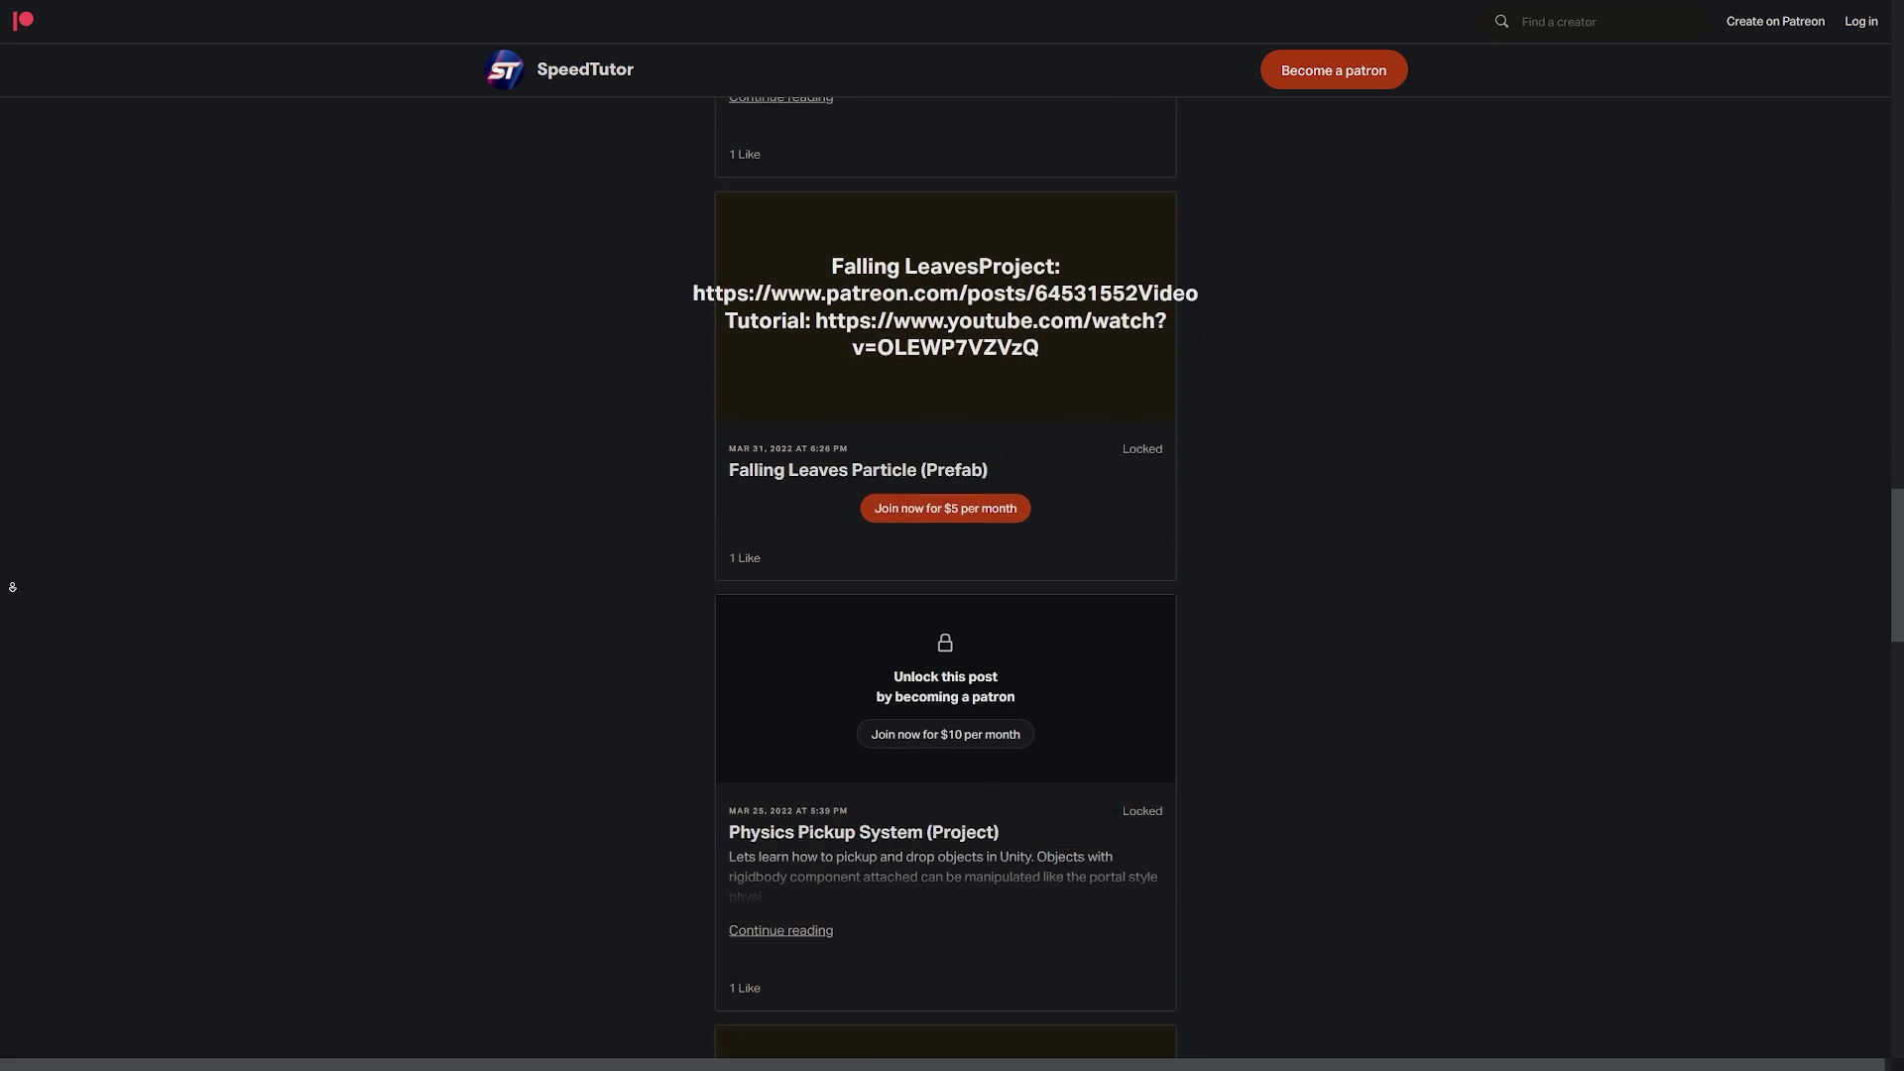
scroll(12, 587, down, 9)
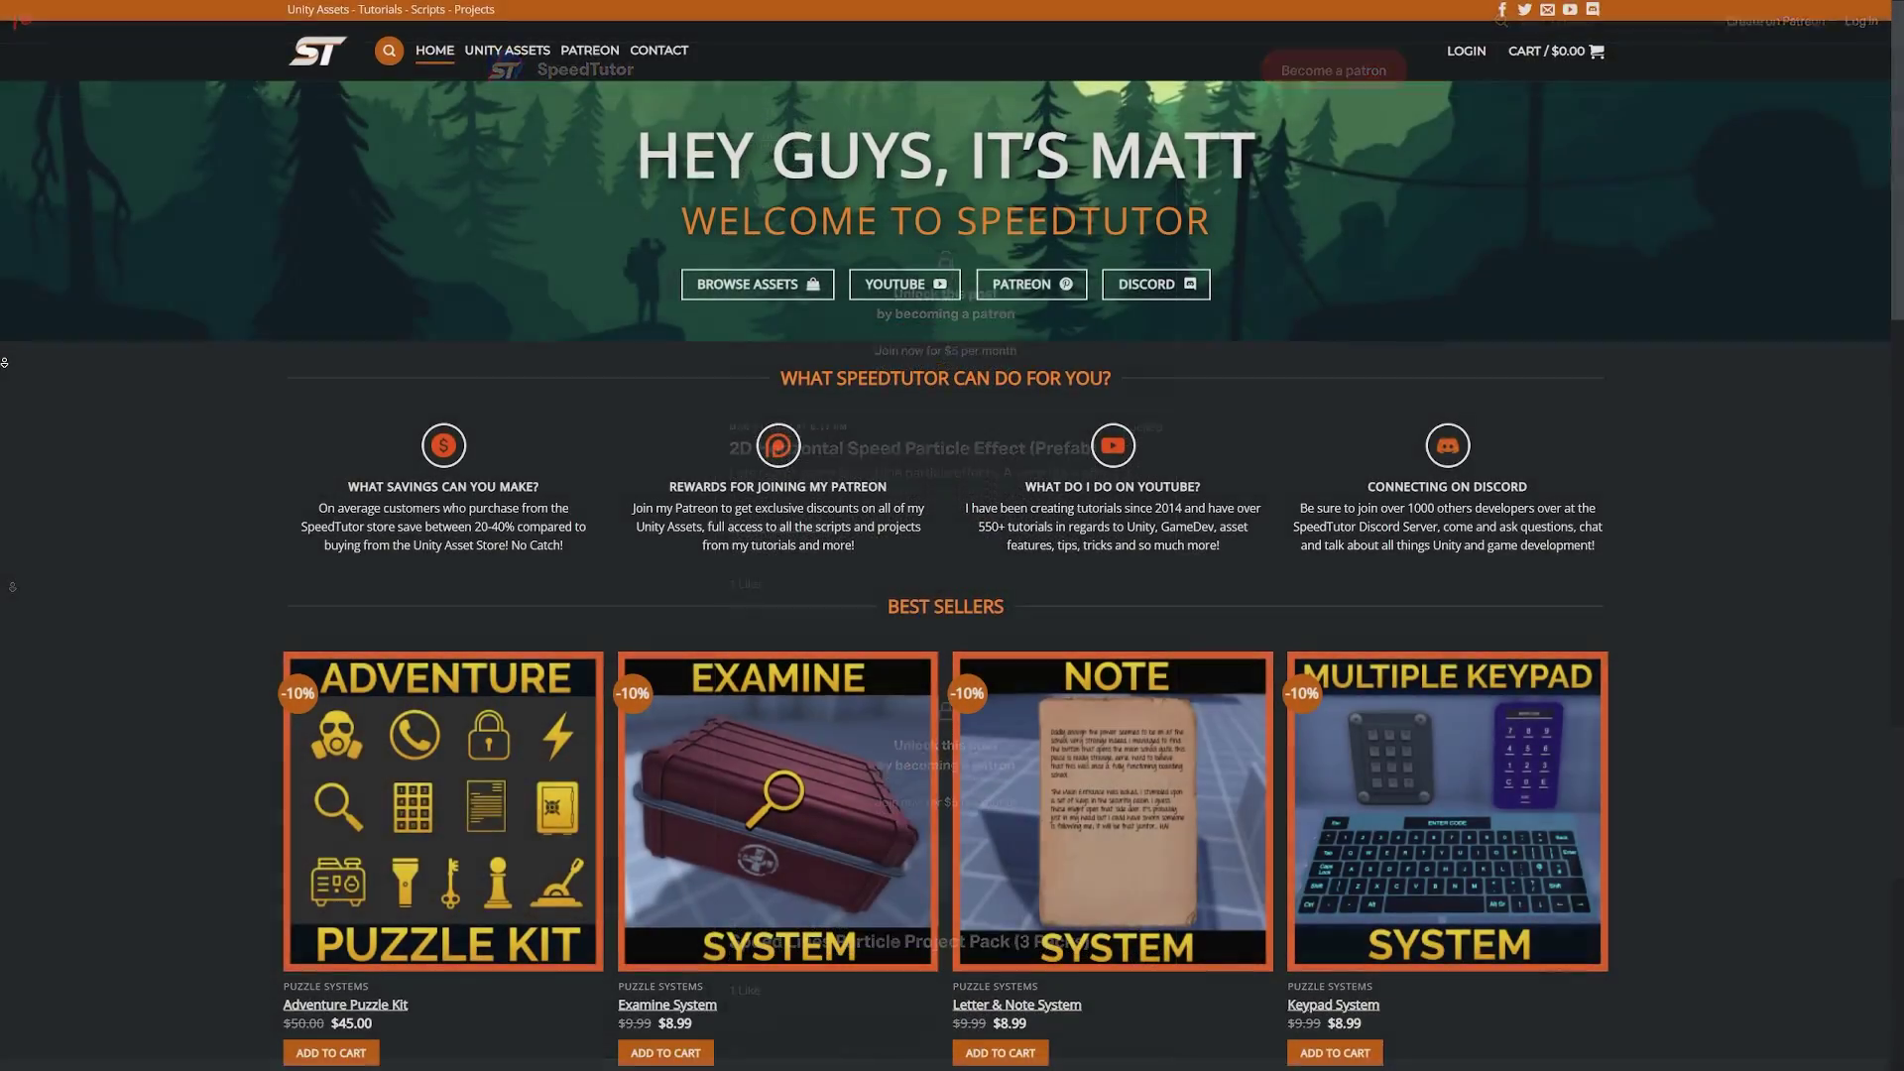
- Scroll the SpeedTutor homepage down to the Best Sellers and Puzzle Systems rows
scroll(4, 375, down, 1)
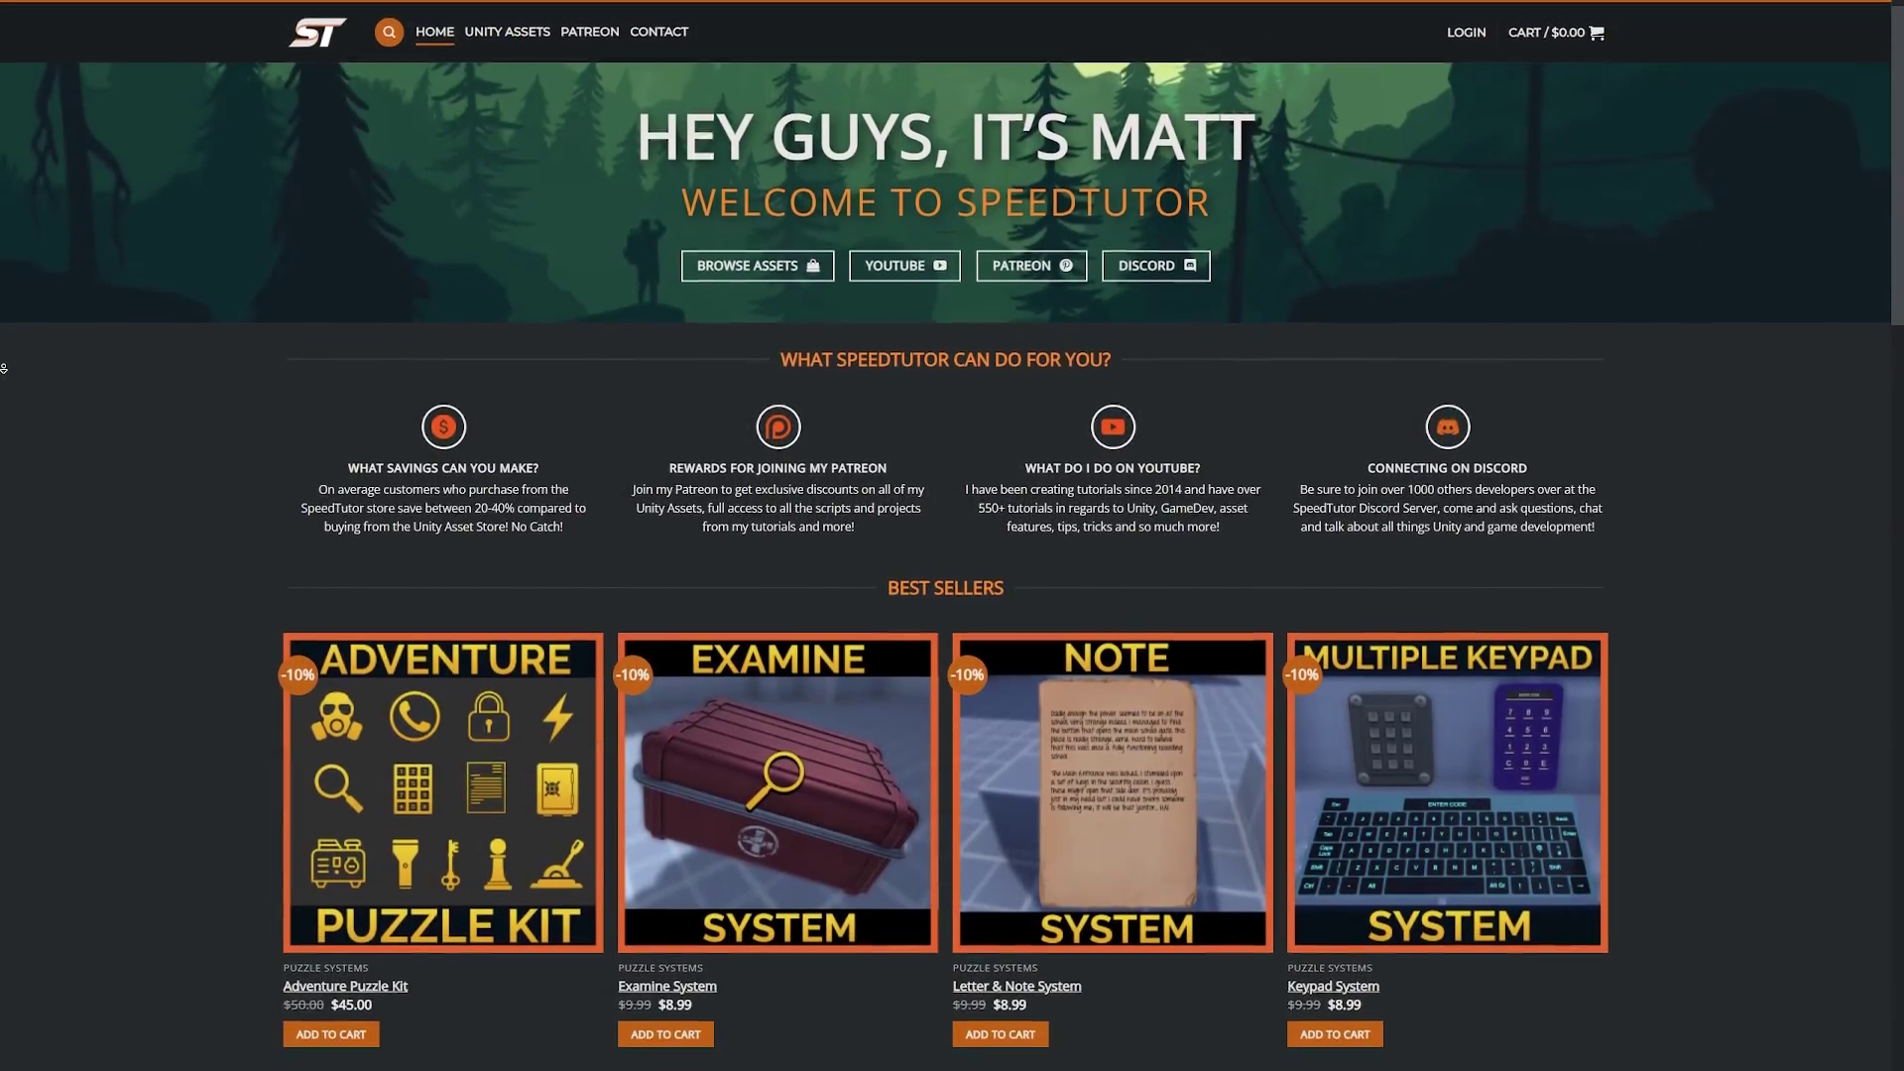
scroll(4, 374, down, 3)
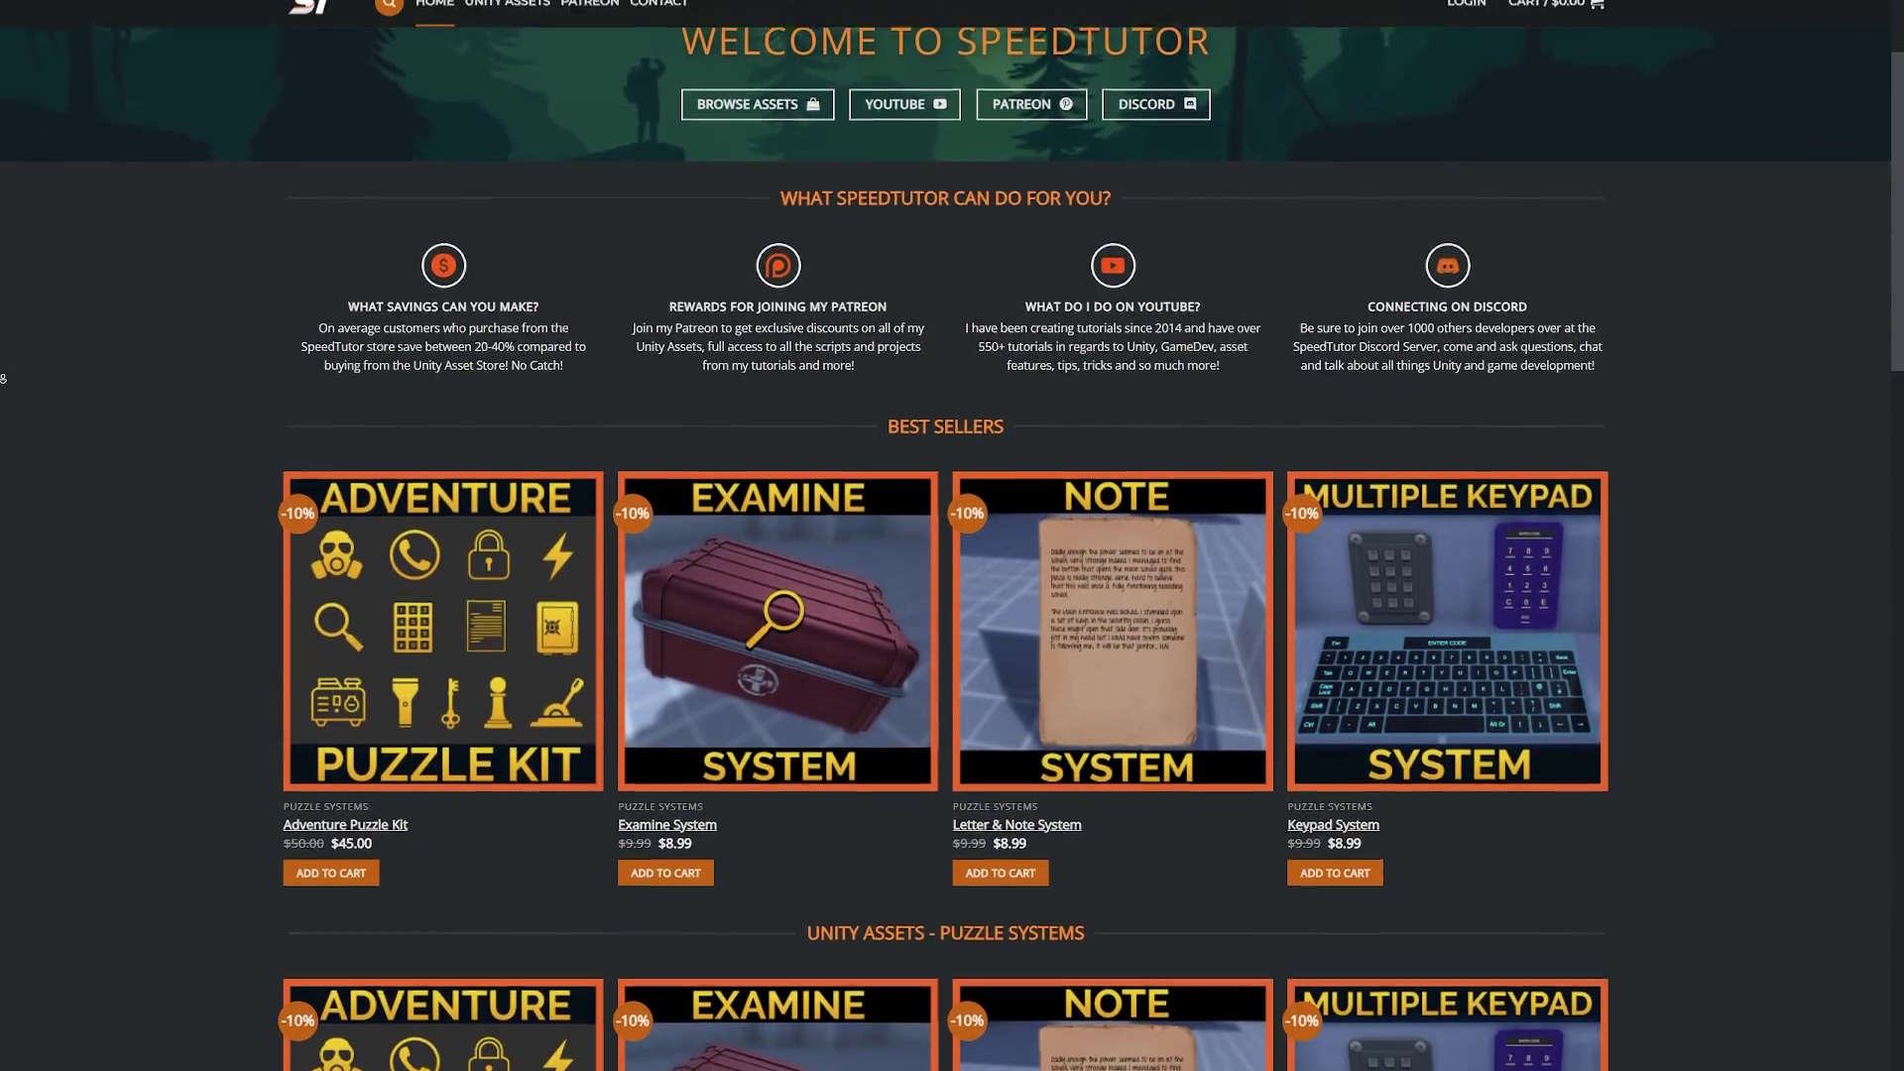
scroll(4, 381, down, 3)
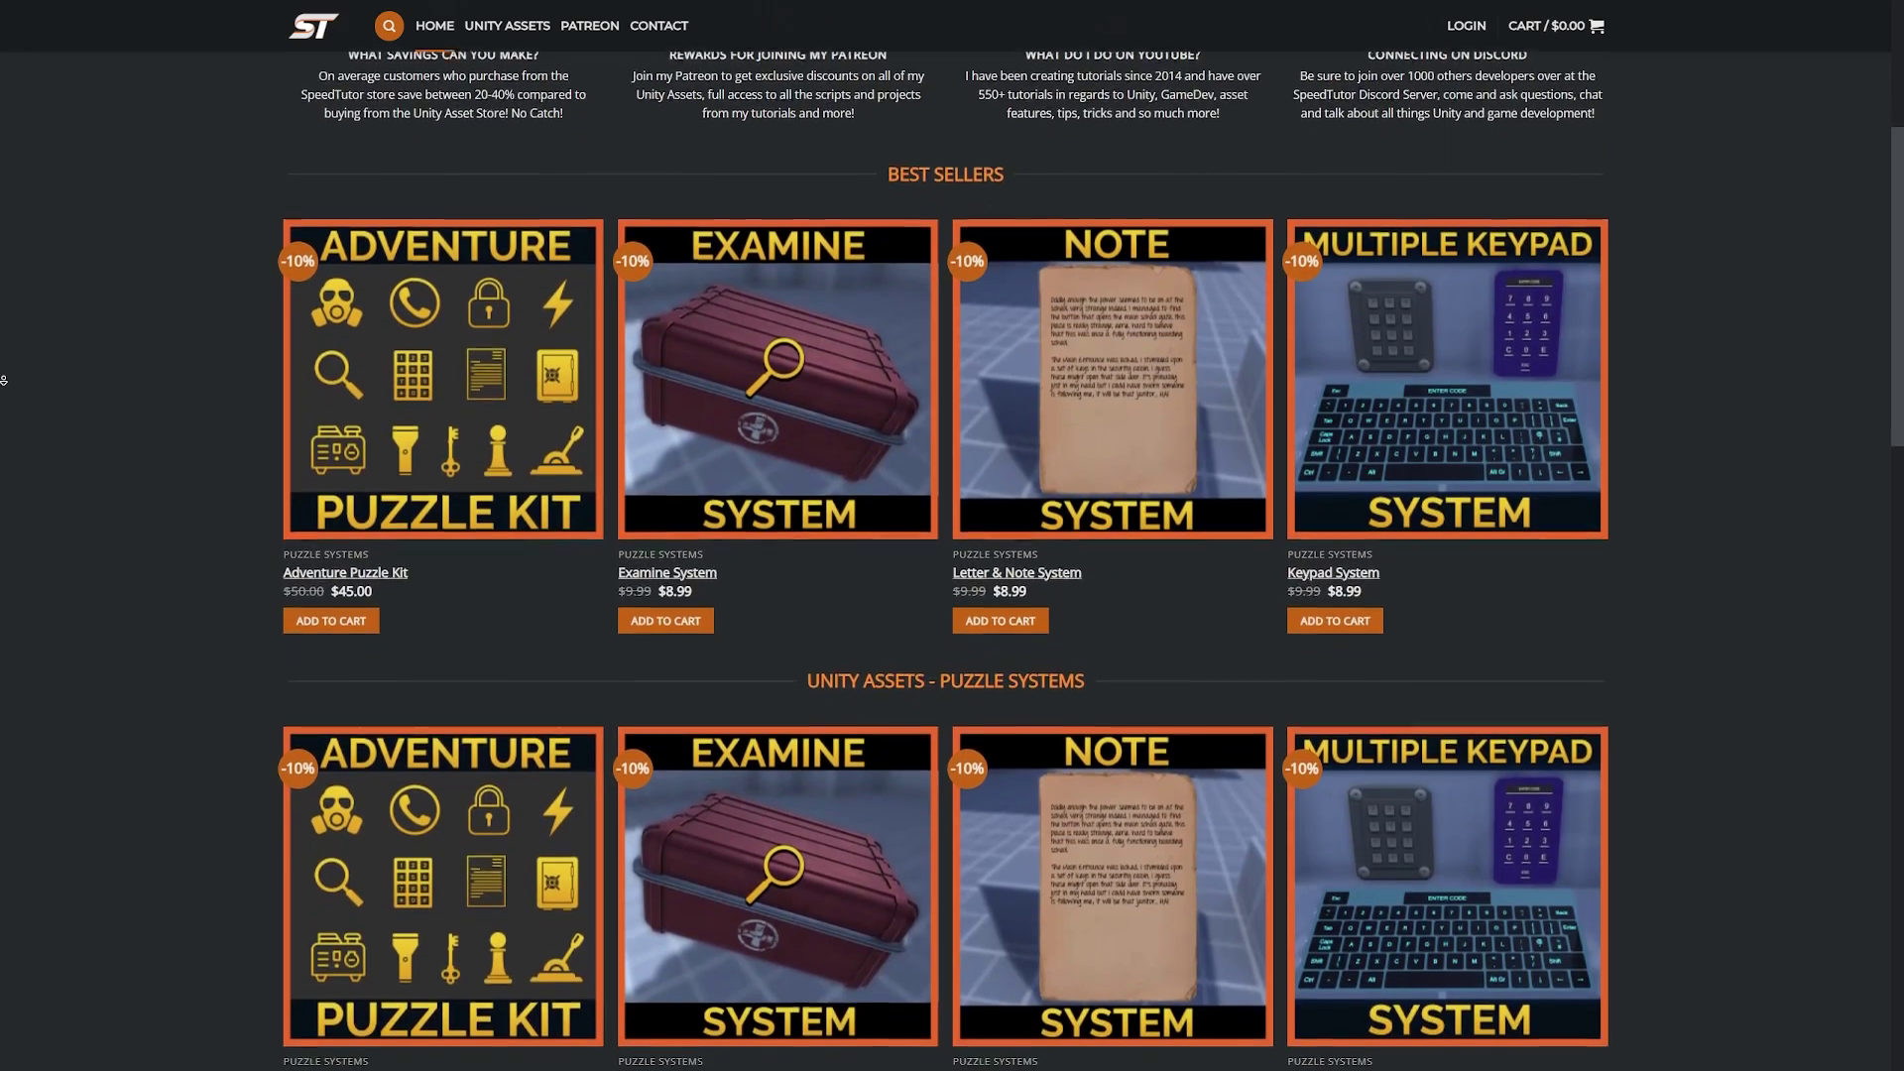